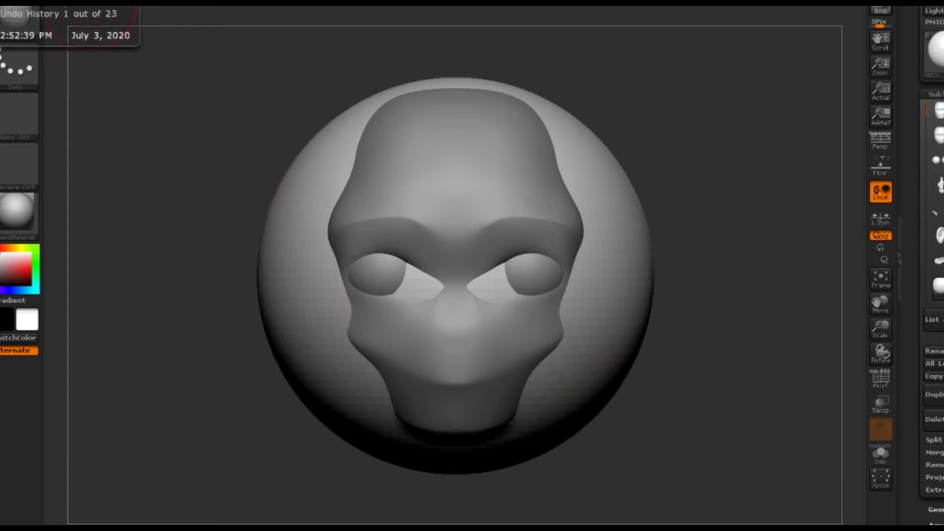
# Scrub the Undo History back to the thin, elongated nose and turn the head to inspect it.
pyautogui.click(90, 5)
pyautogui.moveTo(231, 10); pyautogui.dragTo(596, 9)
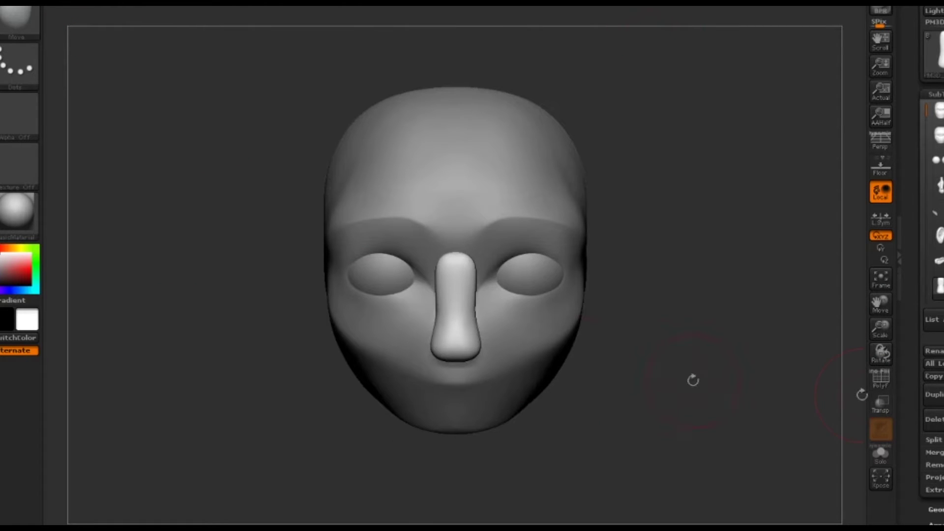
pyautogui.scroll(-1, 933, 256)
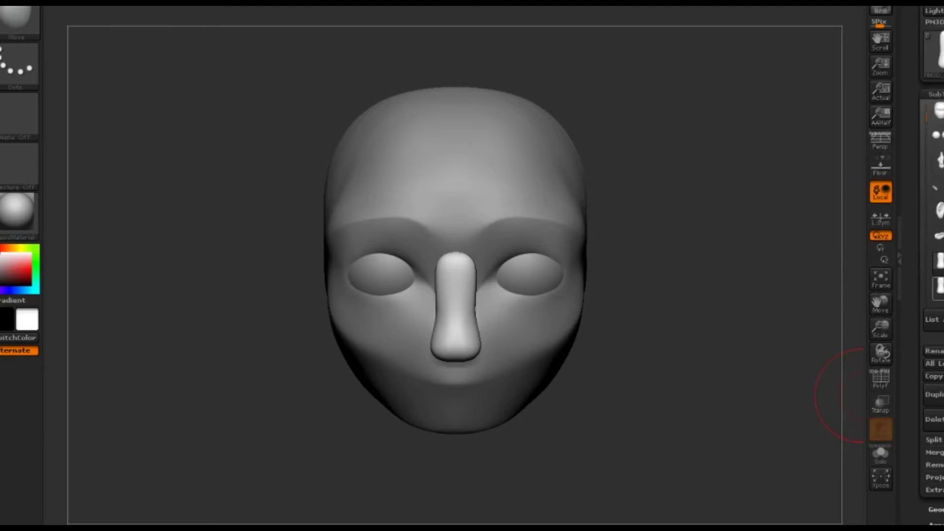
pyautogui.moveTo(611, 432); pyautogui.dragTo(451, 261)
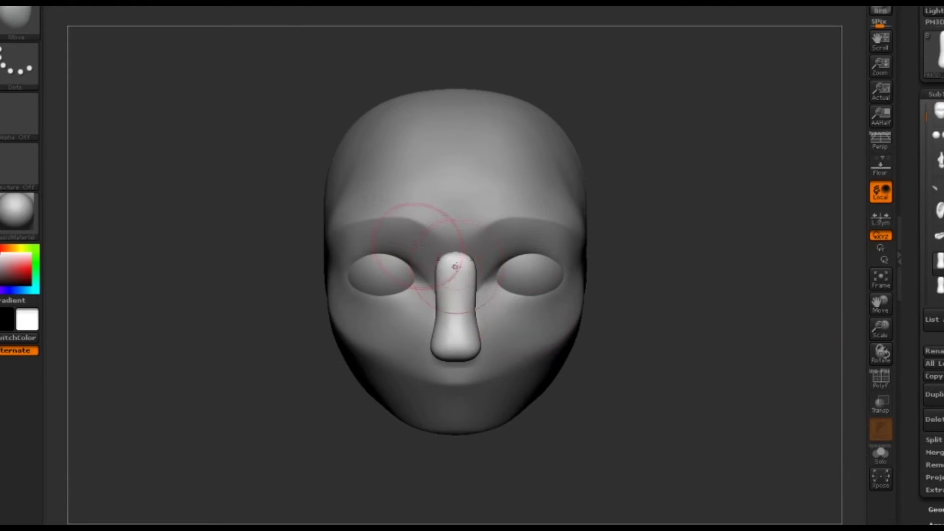
pyautogui.moveTo(573, 470)
pyautogui.mouseDown()
pyautogui.moveTo(435, 316)
pyautogui.moveTo(444, 314)
pyautogui.moveTo(484, 459)
pyautogui.mouseUp()
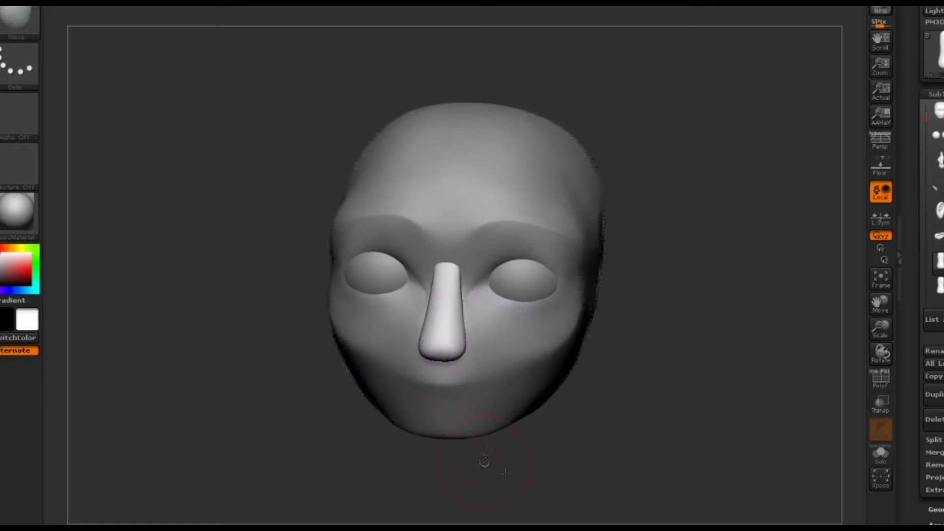
# Switch to the Pinch brush (B-P-I) for nose sculpting.
pyautogui.press('b')
pyautogui.press('p')
pyautogui.press('i')
pyautogui.press('space')
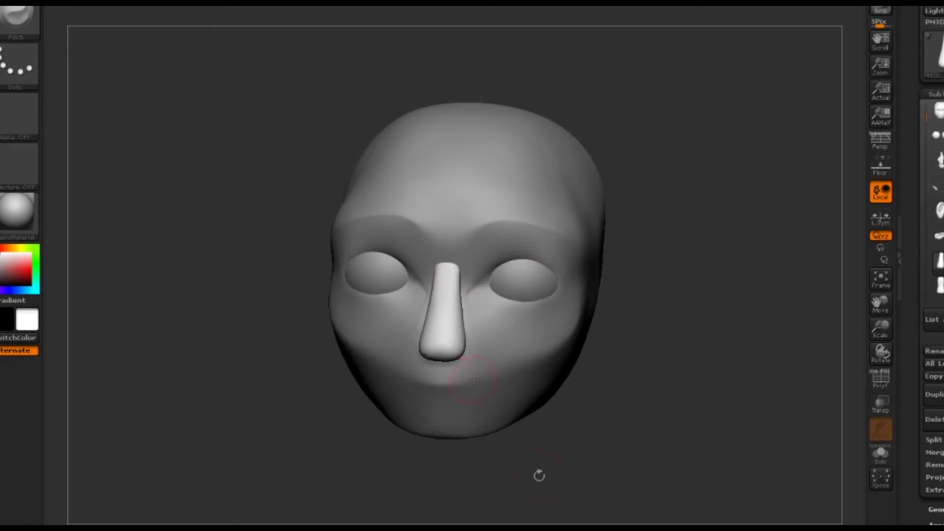
pyautogui.scroll(-5, 930, 369)
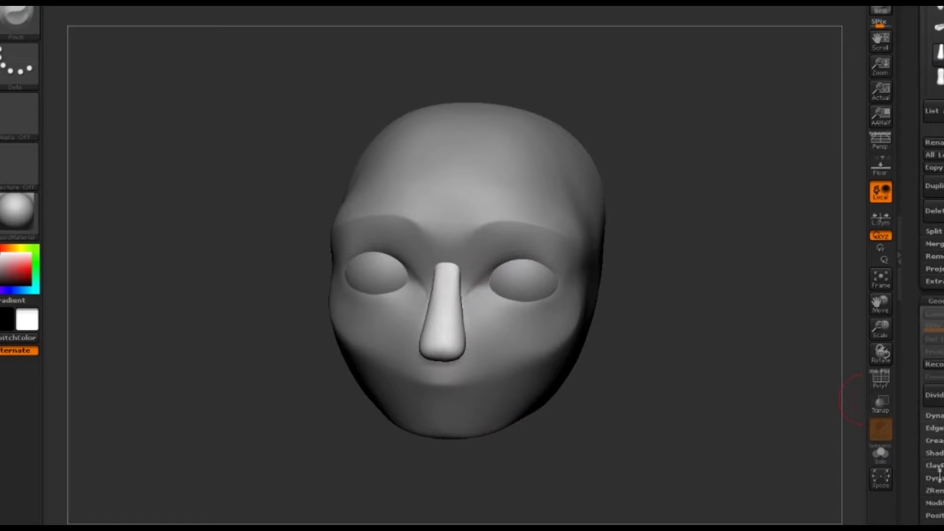
# Zoom in and build up a rounded nose tip with the ClayBuildup brush.
pyautogui.keyDown('alt'); pyautogui.moveTo(526, 459); pyautogui.dragTo(426, 421); pyautogui.keyUp('alt')
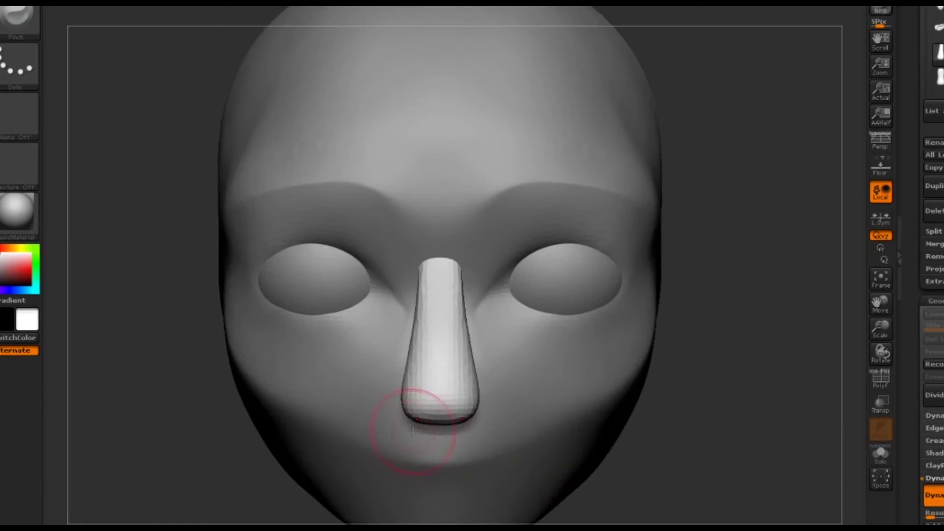
pyautogui.press('b')
pyautogui.press('c')
pyautogui.press('b')
pyautogui.keyDown('shift'); pyautogui.moveTo(432, 379); pyautogui.dragTo(438, 379); pyautogui.keyUp('shift')
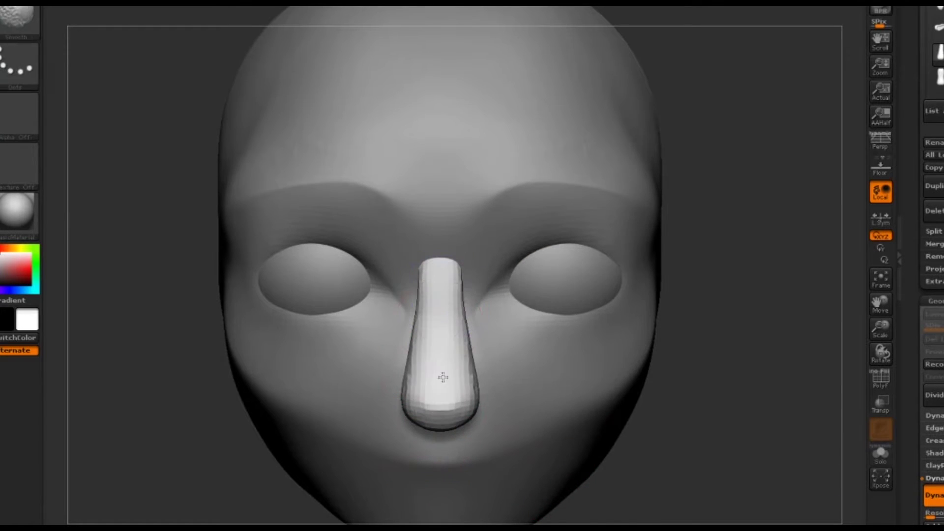
pyautogui.moveTo(605, 487); pyautogui.dragTo(698, 492)
pyautogui.keyDown('shift'); pyautogui.moveTo(457, 373); pyautogui.dragTo(465, 423); pyautogui.keyUp('shift')
pyautogui.keyDown('shift'); pyautogui.moveTo(614, 492); pyautogui.dragTo(455, 412); pyautogui.keyUp('shift')
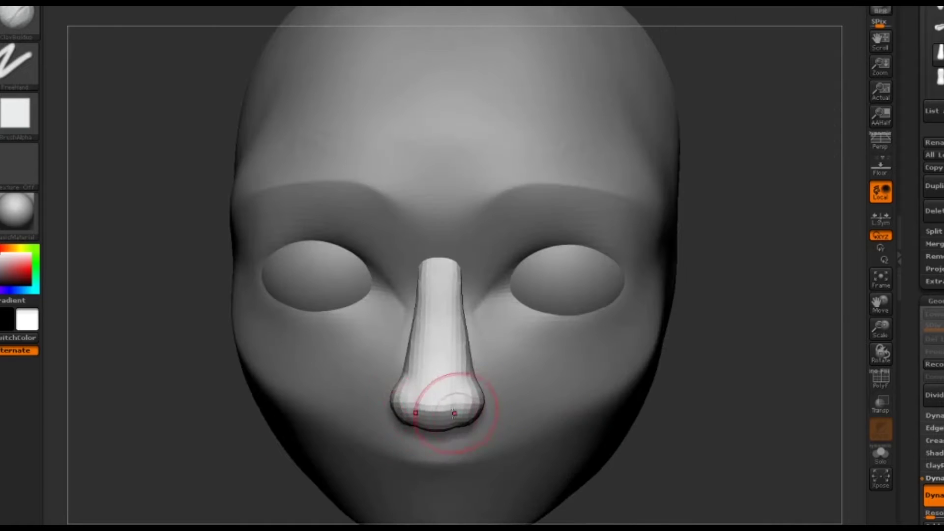
# Swap between Pinch and ClayBuildup brushes while checking the nose from three-quarter and front views.
pyautogui.press('b')
pyautogui.press('p')
pyautogui.press('i')
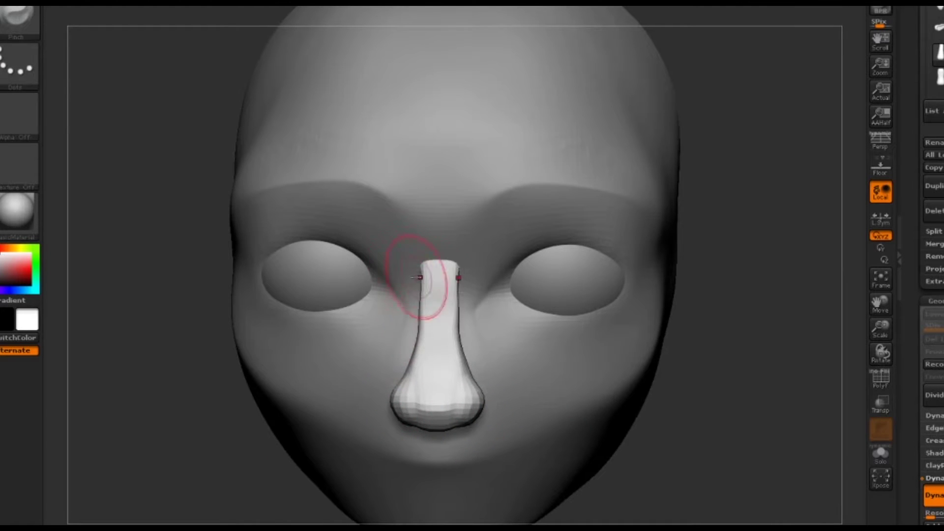
pyautogui.moveTo(639, 492); pyautogui.dragTo(580, 472)
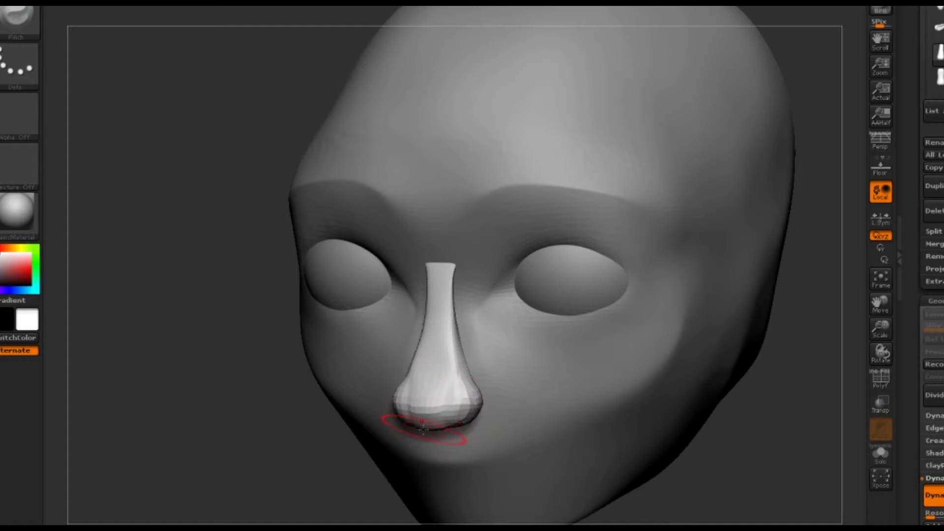
pyautogui.press('b')
pyautogui.press('c')
pyautogui.press('b')
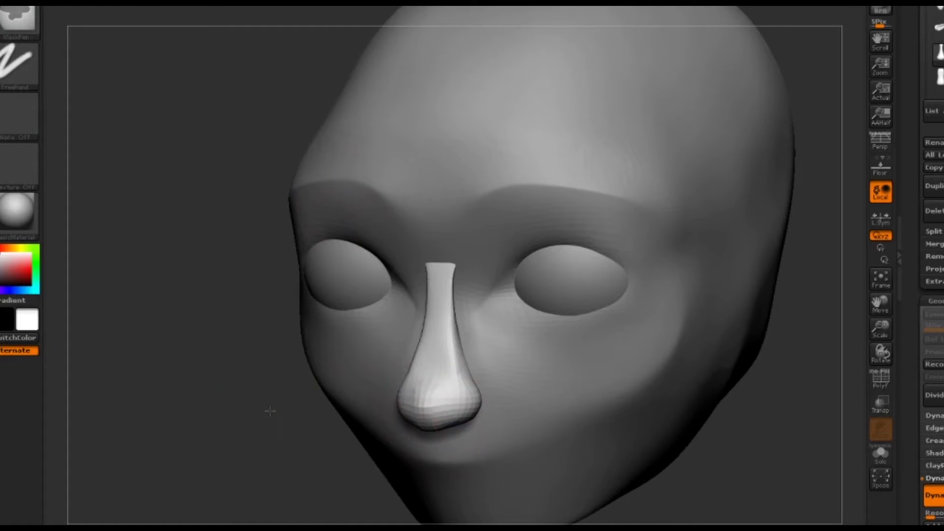
pyautogui.keyDown('shift'); pyautogui.moveTo(269, 407); pyautogui.dragTo(418, 293); pyautogui.keyUp('shift')
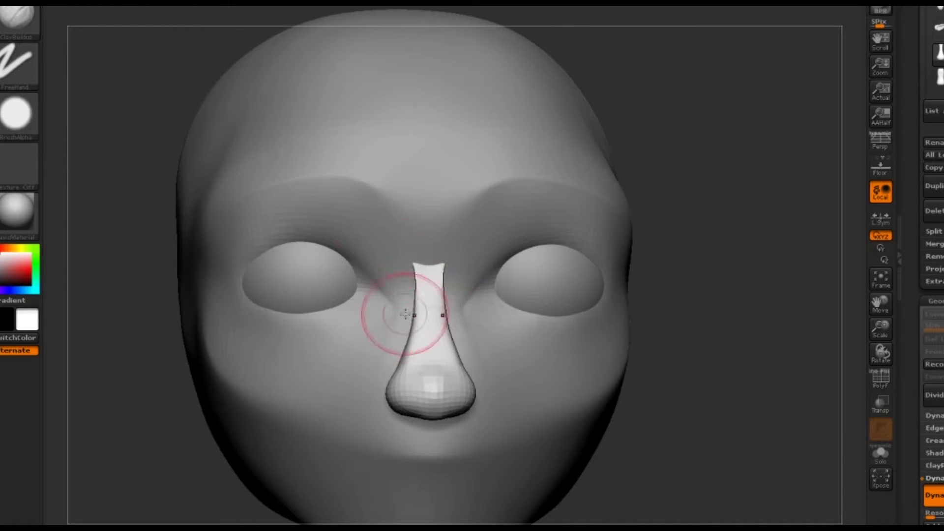
# Reshape the bulbous nose tip in profile with the Move brush, then view it from below.
pyautogui.press('b')
pyautogui.press('m')
pyautogui.press('v')
pyautogui.moveTo(656, 462); pyautogui.dragTo(430, 258)
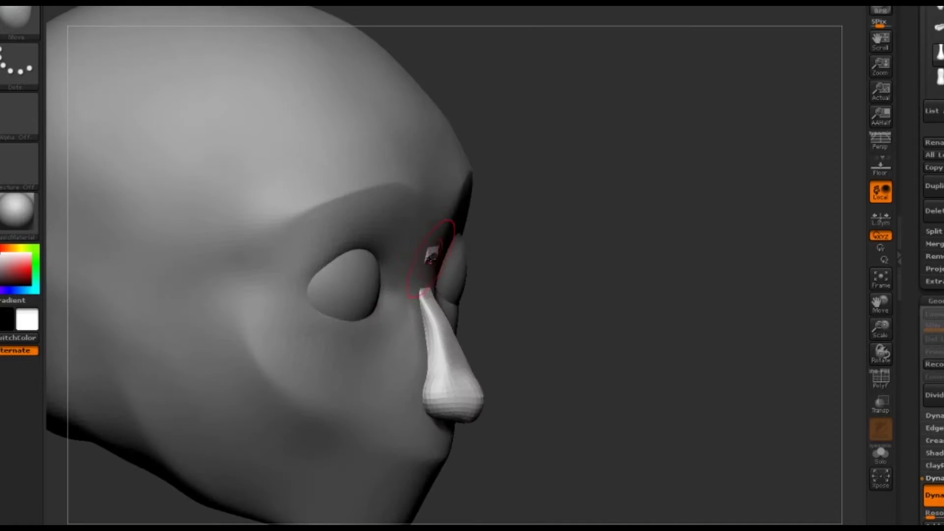
pyautogui.moveTo(431, 315)
pyautogui.keyDown('shift'); pyautogui.mouseDown()
pyautogui.moveTo(453, 296)
pyautogui.moveTo(435, 393)
pyautogui.mouseUp(); pyautogui.keyUp('shift')
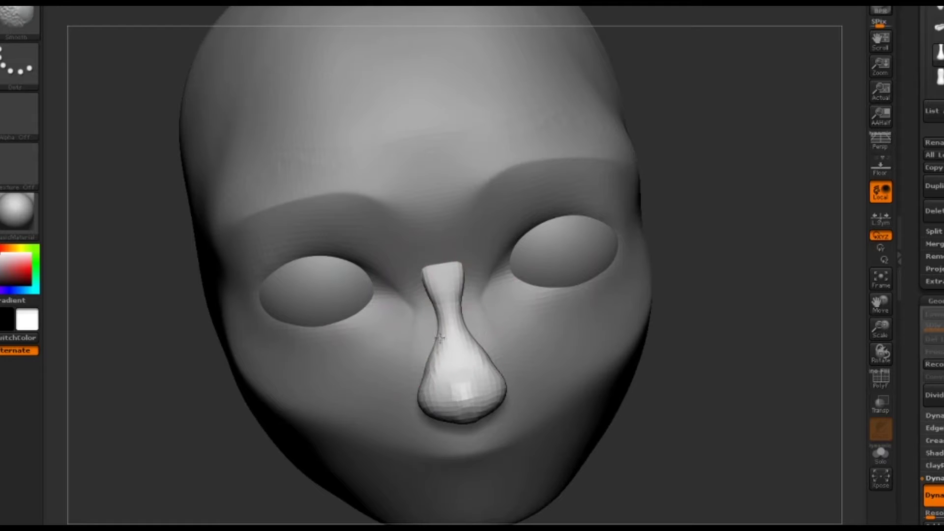
pyautogui.moveTo(658, 374); pyautogui.dragTo(458, 357)
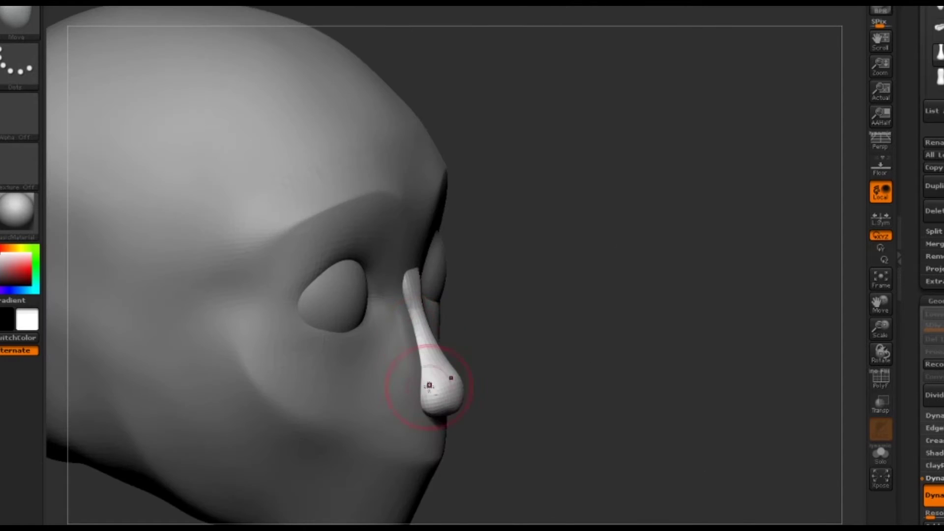
pyautogui.moveTo(423, 397)
pyautogui.mouseDown()
pyautogui.moveTo(418, 384)
pyautogui.moveTo(455, 308)
pyautogui.mouseUp()
pyautogui.press('space')
pyautogui.press('space')
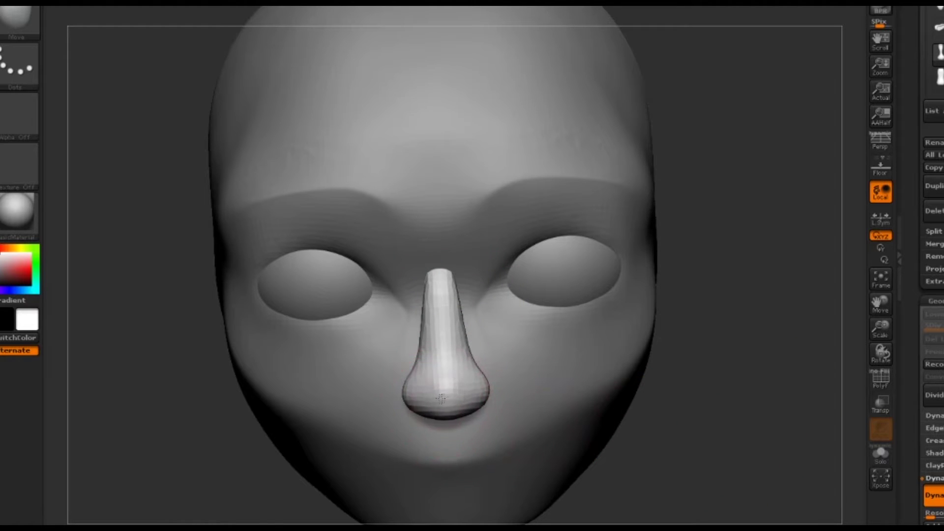
pyautogui.moveTo(441, 398); pyautogui.dragTo(451, 401)
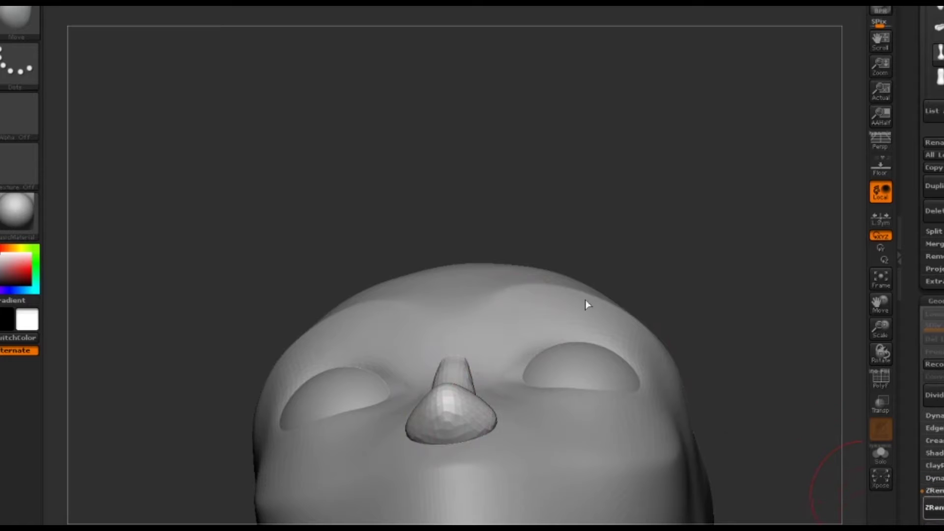
# Orbit the head through both profiles and below the chin to inspect the bulbous nose.
pyautogui.moveTo(460, 422)
pyautogui.mouseDown()
pyautogui.moveTo(474, 369)
pyautogui.moveTo(653, 502)
pyautogui.mouseUp()
pyautogui.moveTo(388, 468); pyautogui.dragTo(447, 398)
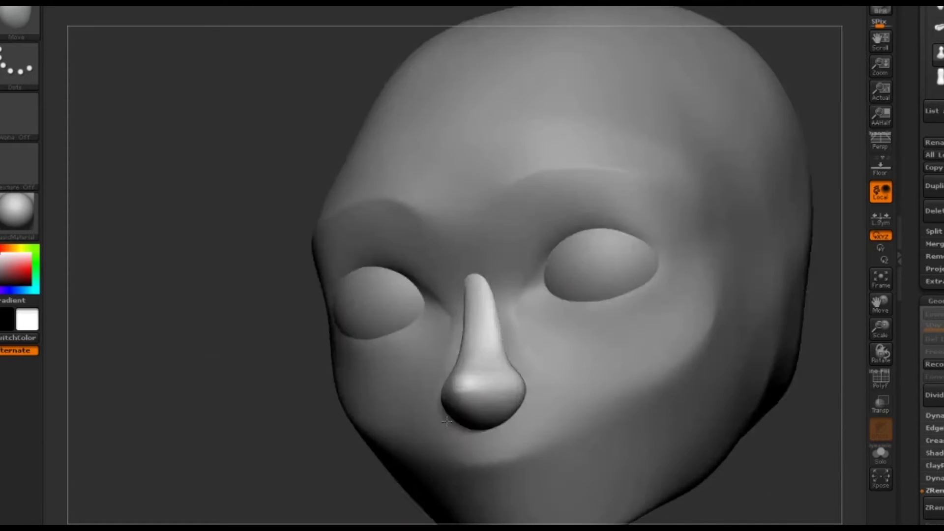
pyautogui.moveTo(493, 309)
pyautogui.mouseDown()
pyautogui.moveTo(562, 265)
pyautogui.moveTo(488, 337)
pyautogui.moveTo(501, 339)
pyautogui.mouseUp()
pyautogui.press('space')
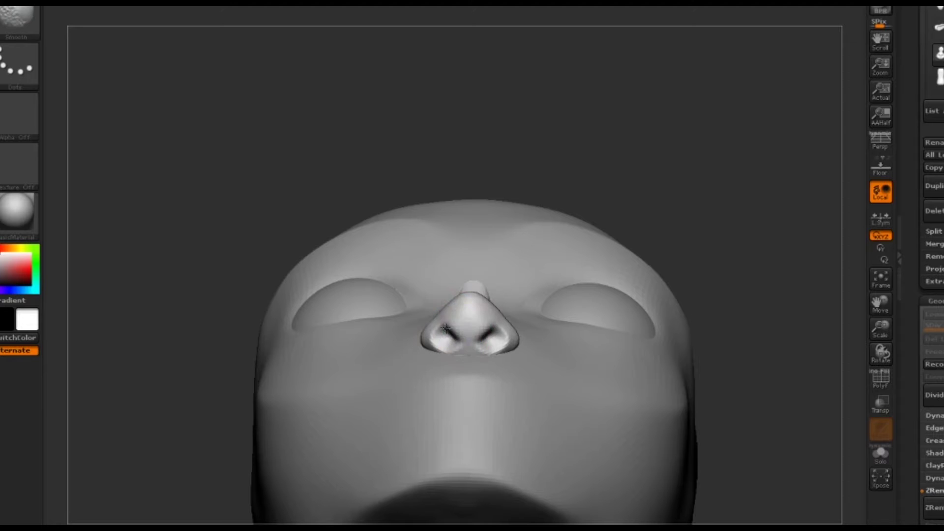
pyautogui.press('space')
pyautogui.moveTo(452, 332); pyautogui.dragTo(490, 351)
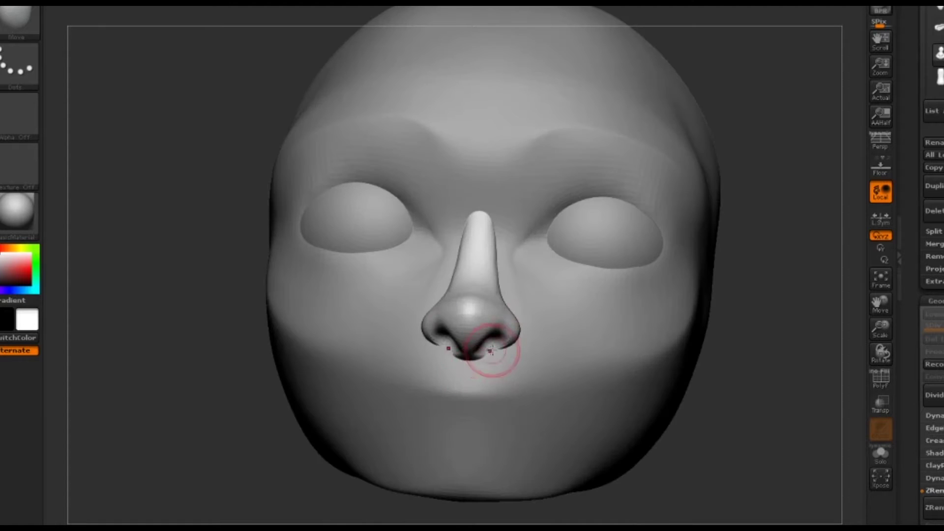
pyautogui.moveTo(652, 489); pyautogui.dragTo(516, 321)
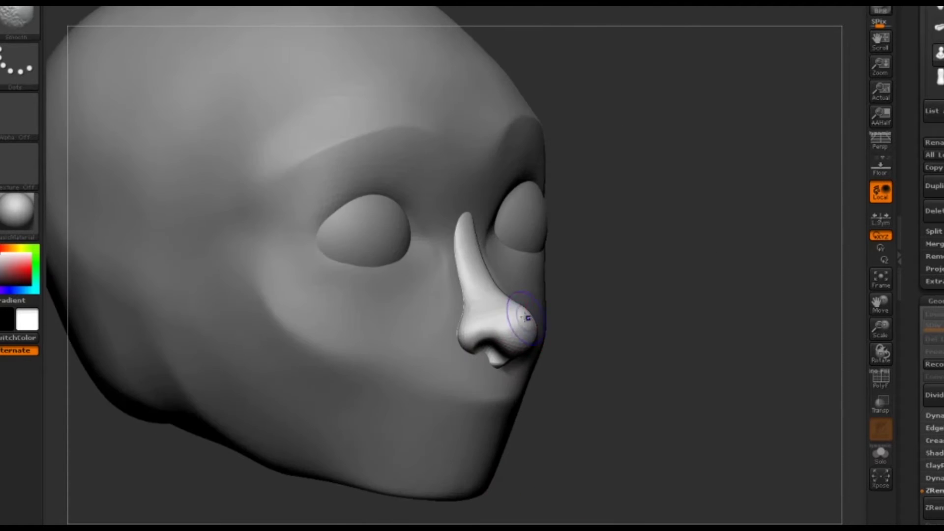
pyautogui.moveTo(565, 353)
pyautogui.mouseDown()
pyautogui.moveTo(624, 388)
pyautogui.moveTo(602, 396)
pyautogui.moveTo(589, 269)
pyautogui.mouseUp()
pyautogui.keyDown('alt'); pyautogui.moveTo(442, 393); pyautogui.dragTo(543, 447); pyautogui.keyUp('alt')
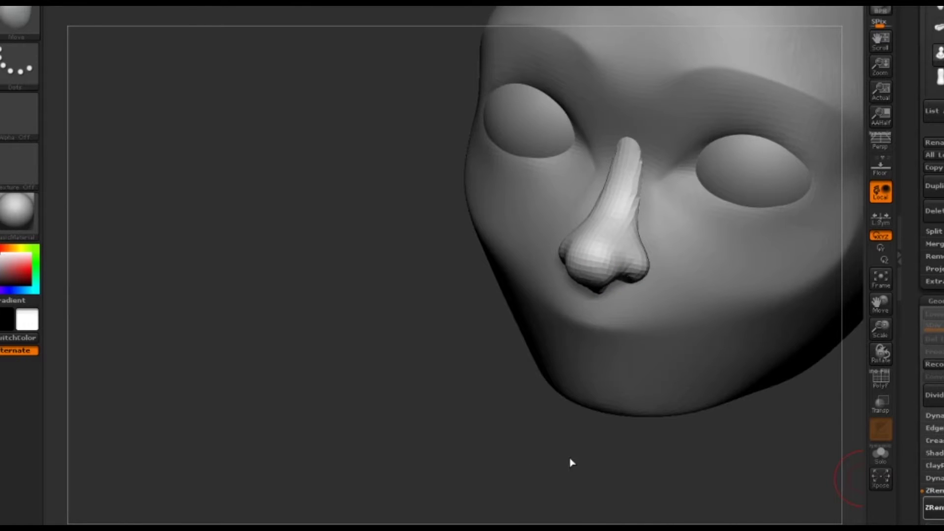
pyautogui.moveTo(619, 475); pyautogui.dragTo(464, 305)
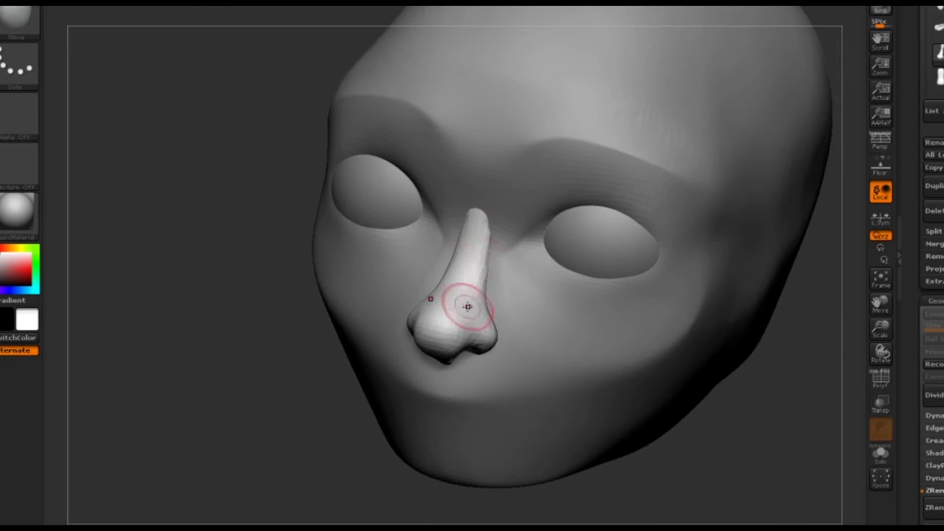
# Sharpen the edge of the nose bridge with the Pinch brush.
pyautogui.press('b')
pyautogui.press('p')
pyautogui.press('i')
pyautogui.moveTo(483, 248); pyautogui.dragTo(467, 289)
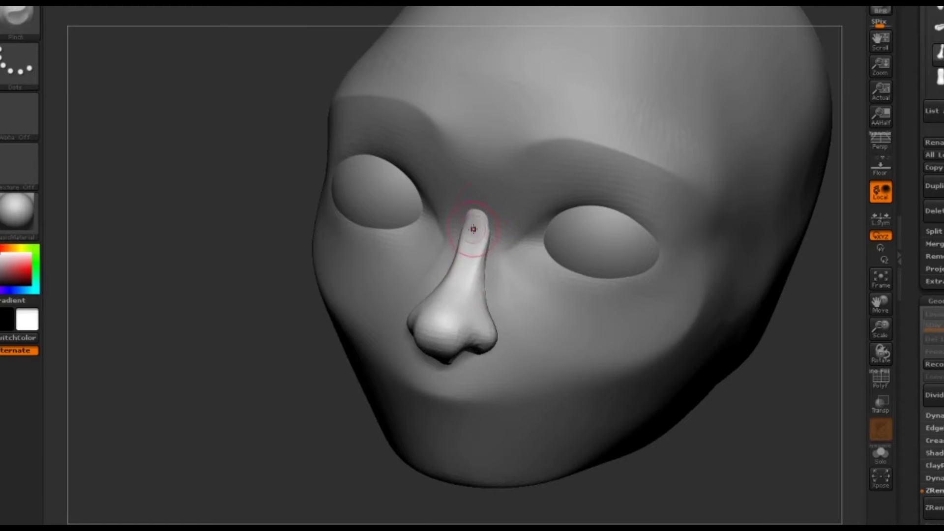
pyautogui.moveTo(508, 495); pyautogui.dragTo(421, 328)
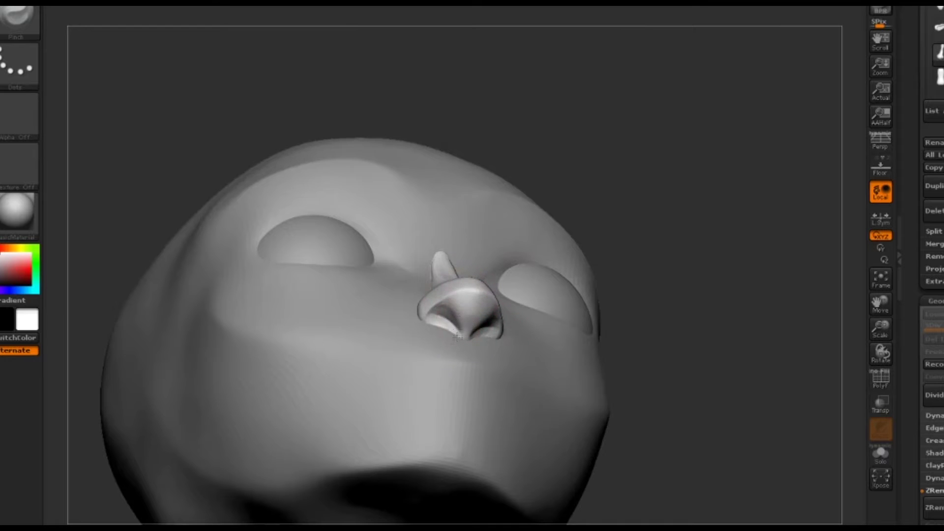
# Build up clay along the nose bridge with ClayBuildup from a near-front view.
pyautogui.press('b')
pyautogui.press('c')
pyautogui.press('b')
pyautogui.press('space')
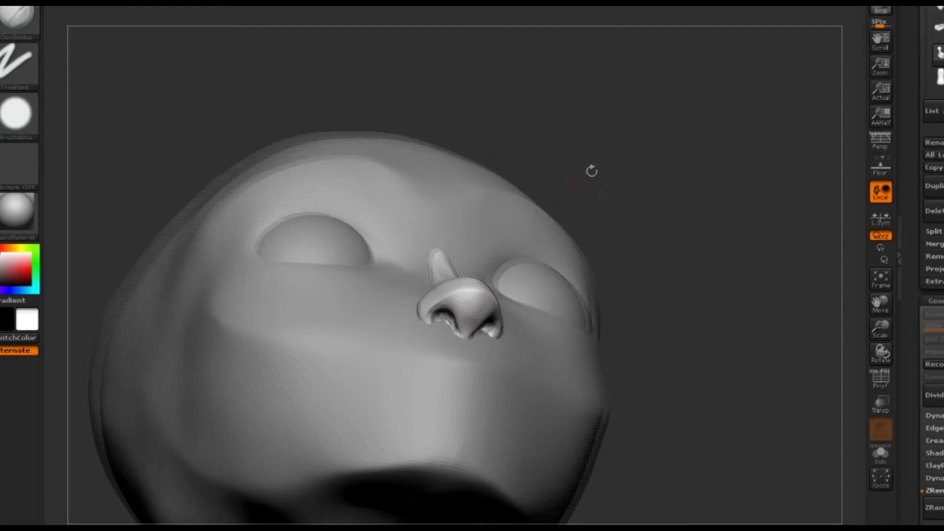
pyautogui.moveTo(592, 169)
pyautogui.mouseDown()
pyautogui.moveTo(461, 274)
pyautogui.moveTo(445, 334)
pyautogui.mouseUp()
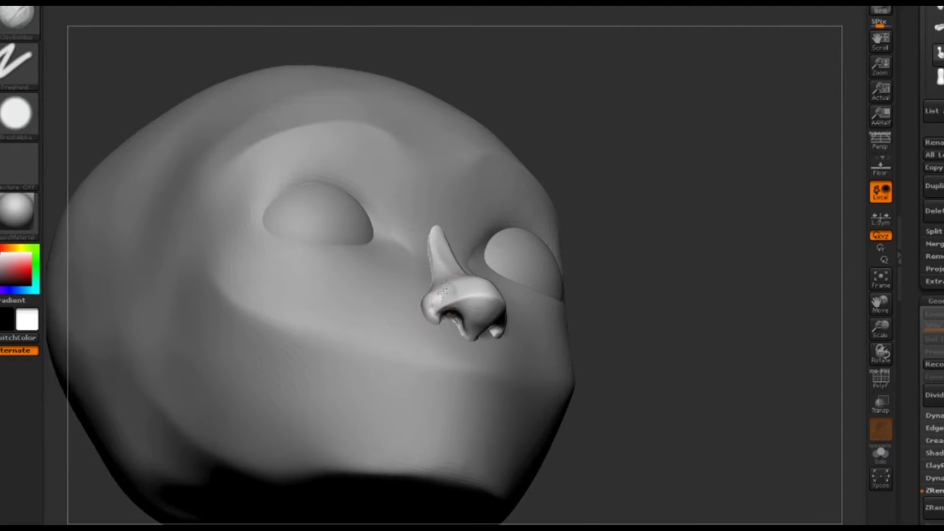
pyautogui.moveTo(611, 161)
pyautogui.mouseDown()
pyautogui.moveTo(435, 279)
pyautogui.moveTo(457, 413)
pyautogui.moveTo(473, 336)
pyautogui.mouseUp()
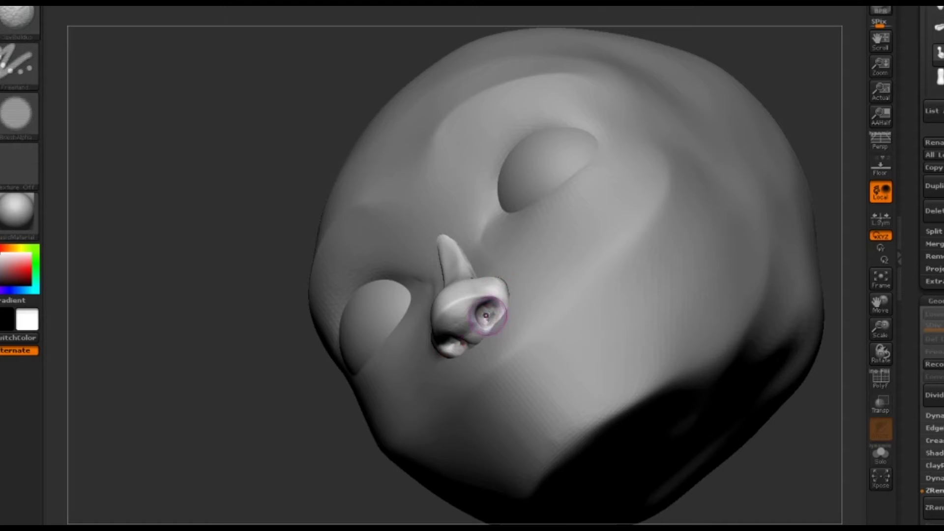
pyautogui.keyDown('shift'); pyautogui.moveTo(502, 294); pyautogui.dragTo(455, 238); pyautogui.keyUp('shift')
pyautogui.moveTo(429, 204); pyautogui.dragTo(445, 273)
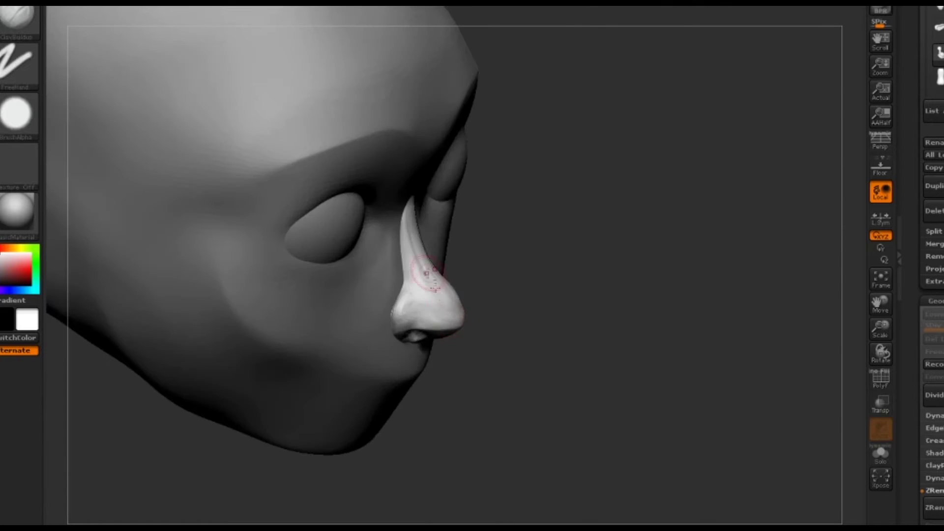
# Use the Move brush to push the nostril underside inward and pull the bridge toward the brow.
pyautogui.press('space')
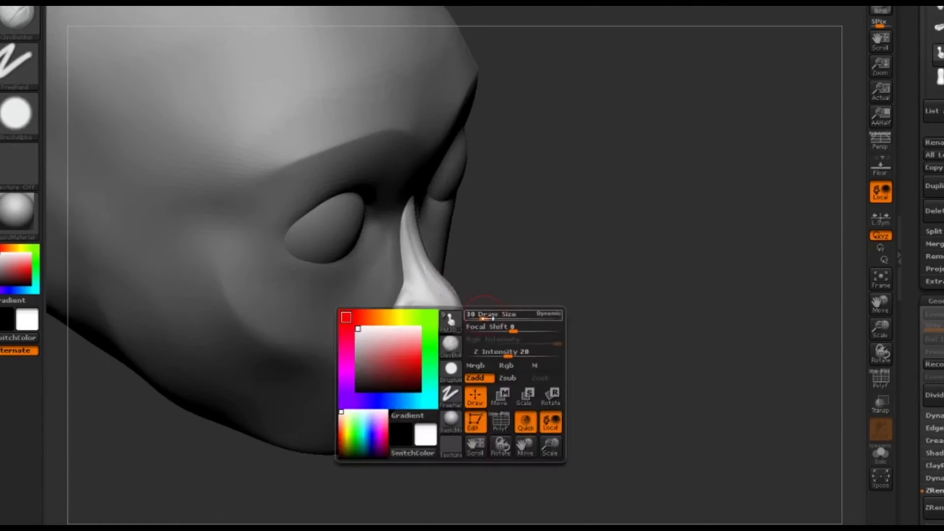
pyautogui.moveTo(517, 389); pyautogui.dragTo(453, 327)
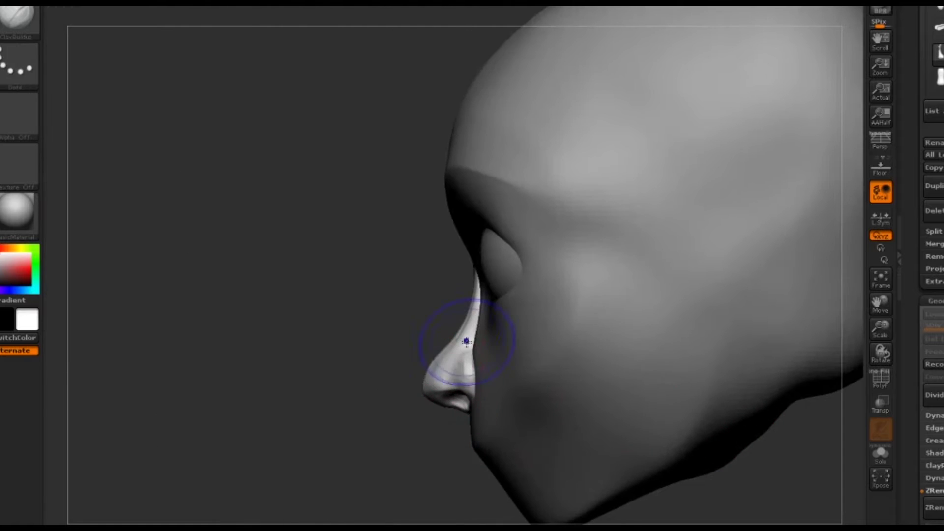
pyautogui.press('b')
pyautogui.press('m')
pyautogui.press('v')
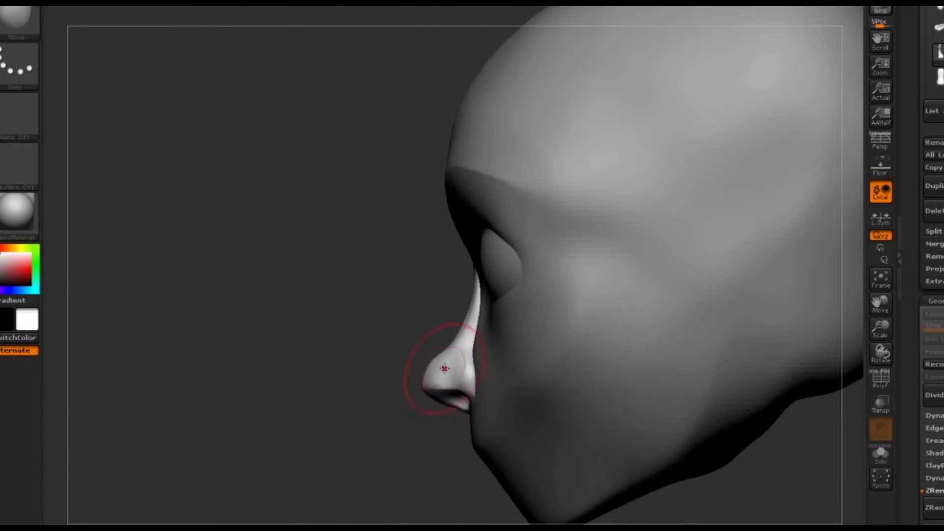
pyautogui.moveTo(451, 411); pyautogui.dragTo(465, 399)
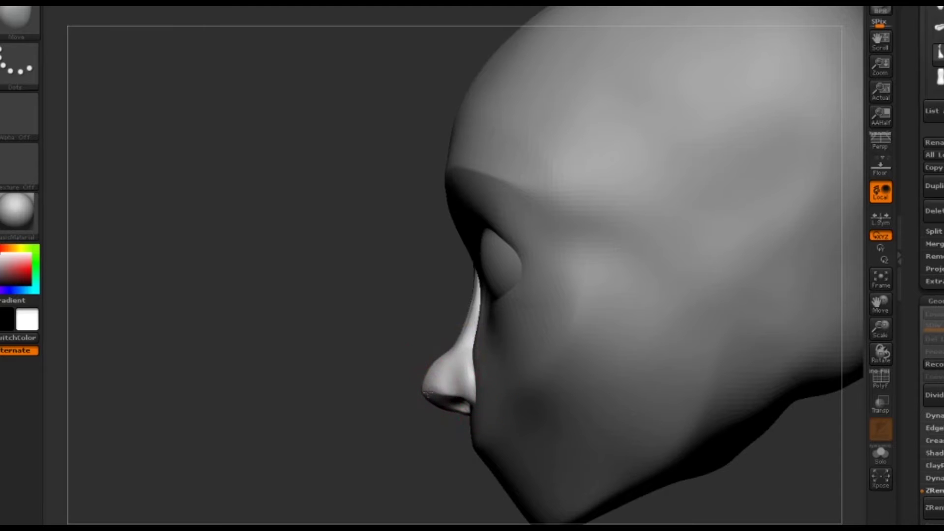
pyautogui.moveTo(295, 374); pyautogui.dragTo(427, 379)
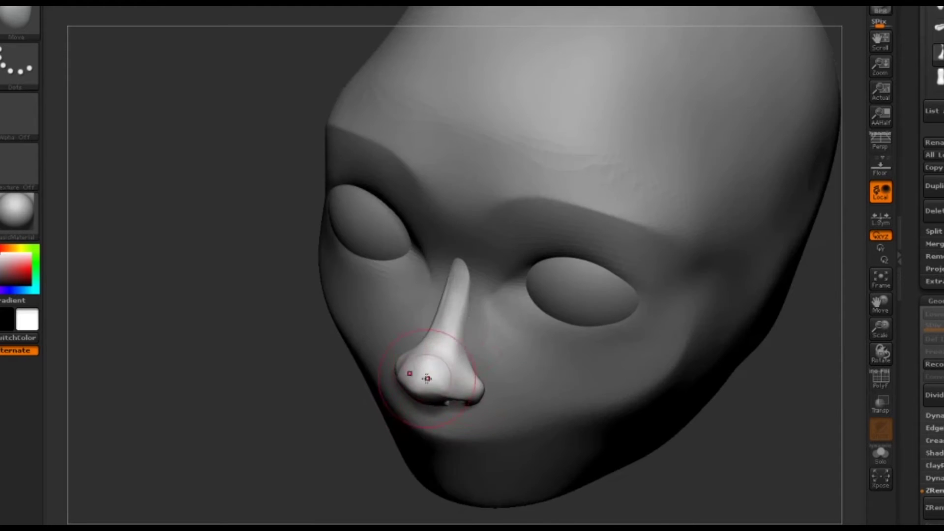
pyautogui.moveTo(485, 315); pyautogui.dragTo(487, 267)
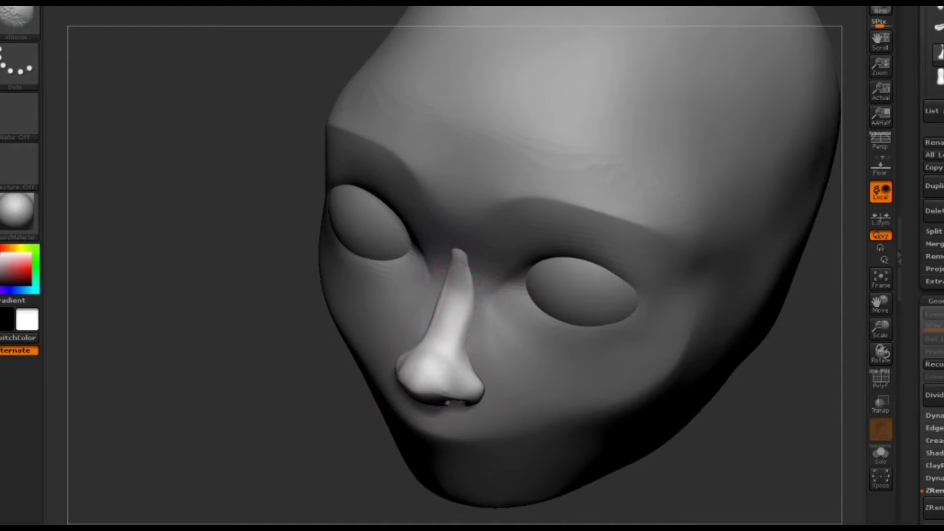
# Deepen the left nostril with ClayBuildup while looking up at the nose.
pyautogui.press('b')
pyautogui.press('c')
pyautogui.press('b')
pyautogui.press('space')
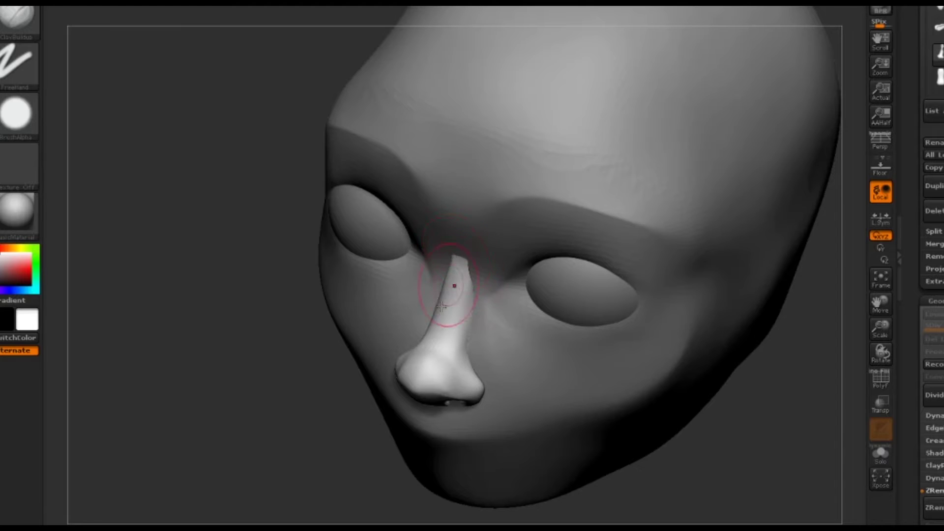
pyautogui.moveTo(441, 306); pyautogui.dragTo(425, 365, button='right')
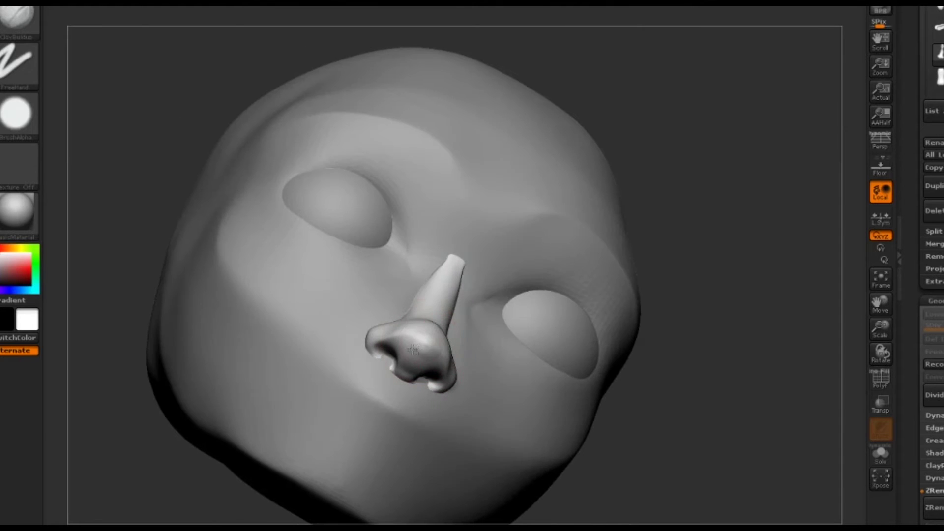
pyautogui.press('space')
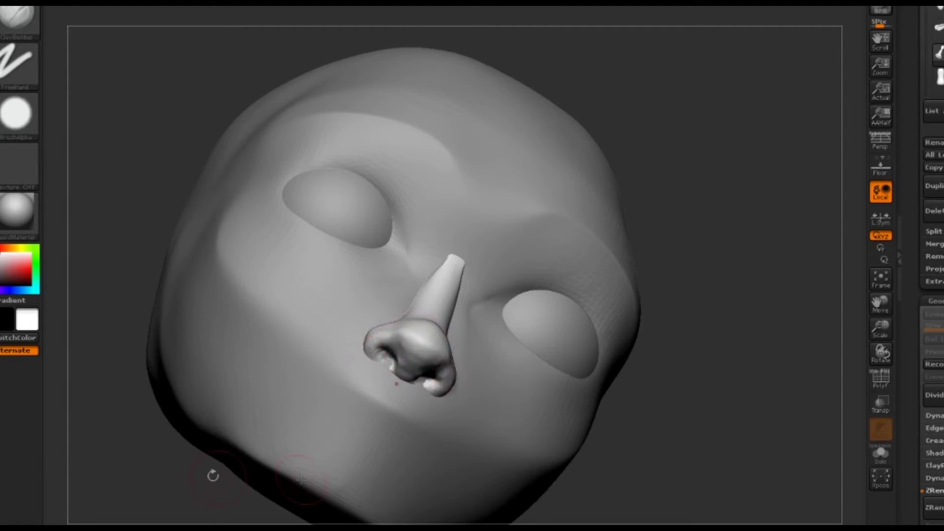
pyautogui.moveTo(213, 475); pyautogui.dragTo(410, 366, button='right')
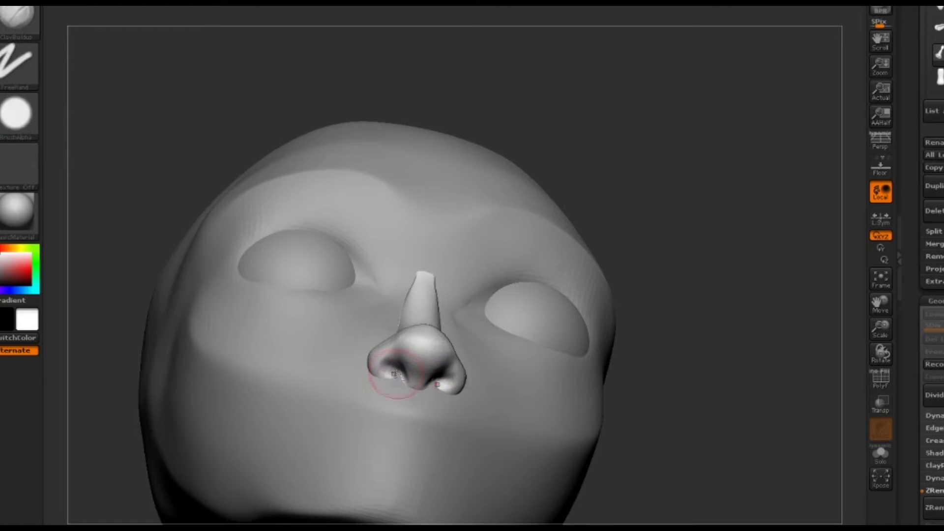
pyautogui.moveTo(393, 387); pyautogui.dragTo(396, 376)
pyautogui.moveTo(394, 374); pyautogui.dragTo(500, 378, button='right')
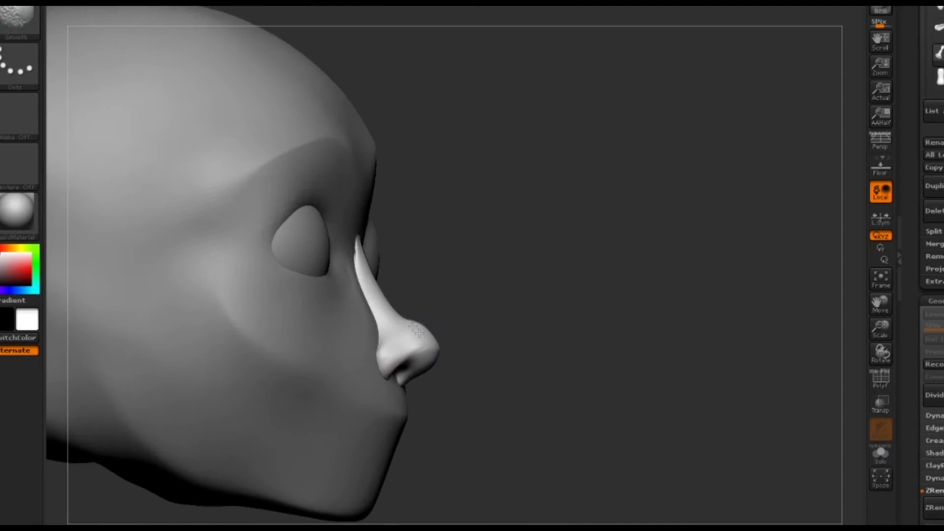
# Return to the Move brush and turn the head to a straight front view.
pyautogui.press('b')
pyautogui.press('m')
pyautogui.press('v')
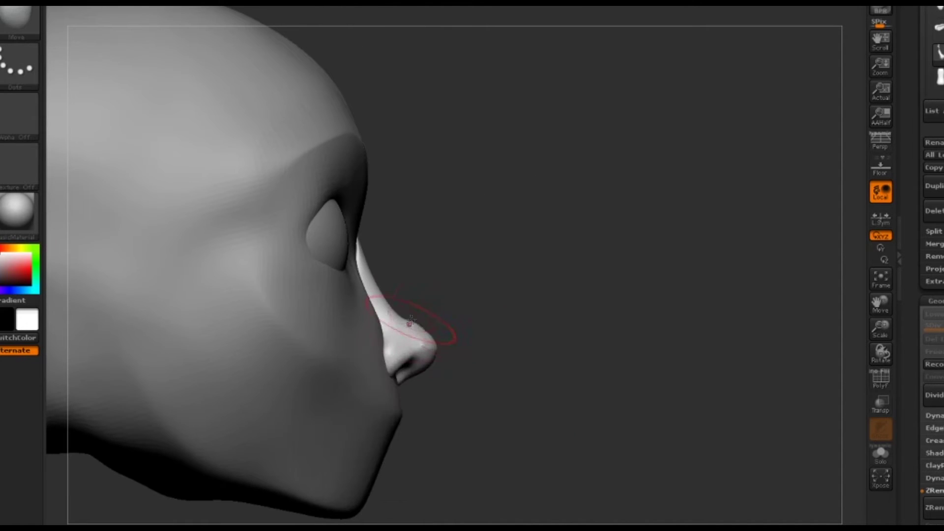
pyautogui.moveTo(474, 443); pyautogui.dragTo(512, 376)
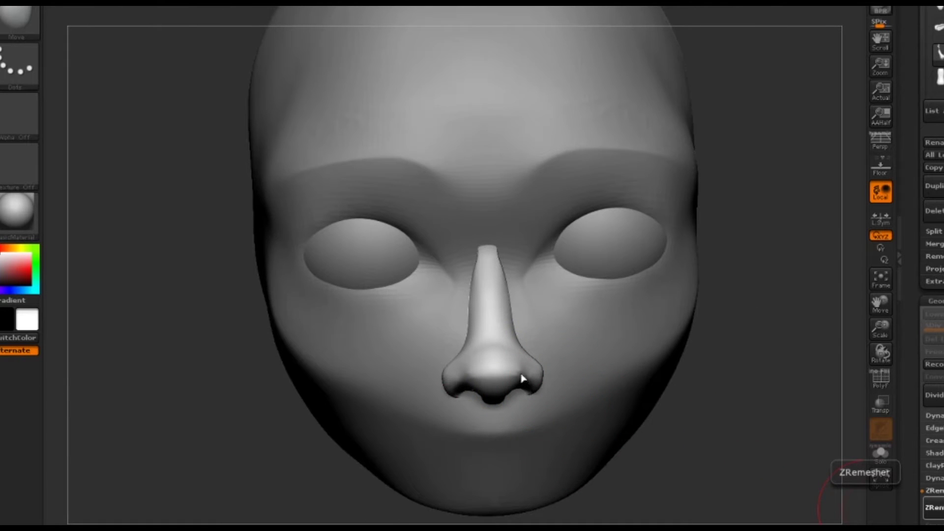
# Narrow both nostrils symmetrically with the Move brush from a near-front view.
pyautogui.moveTo(737, 320); pyautogui.dragTo(840, 379)
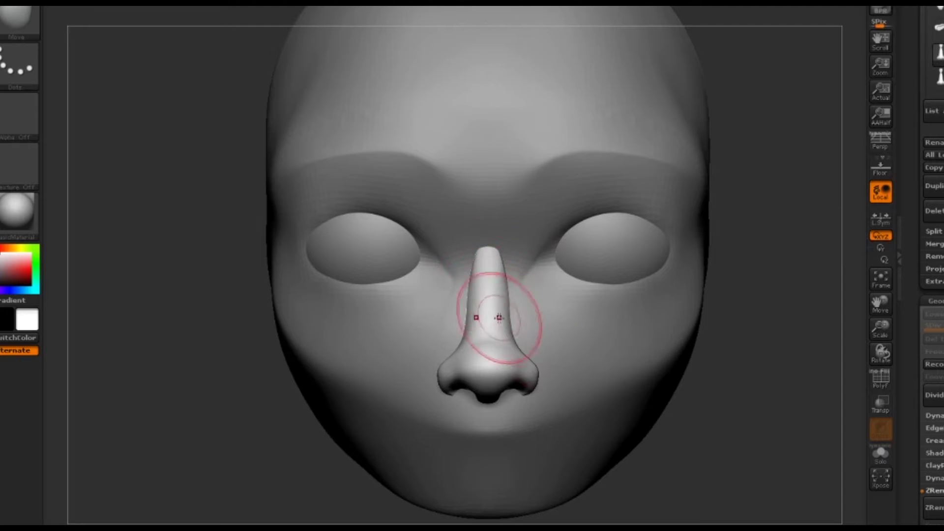
pyautogui.press('space')
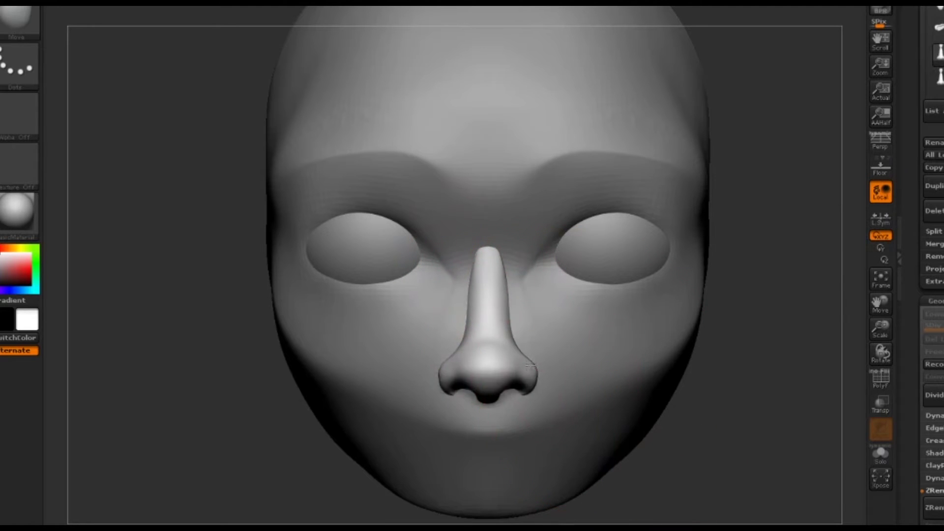
pyautogui.moveTo(531, 366); pyautogui.dragTo(523, 366)
pyautogui.press('space')
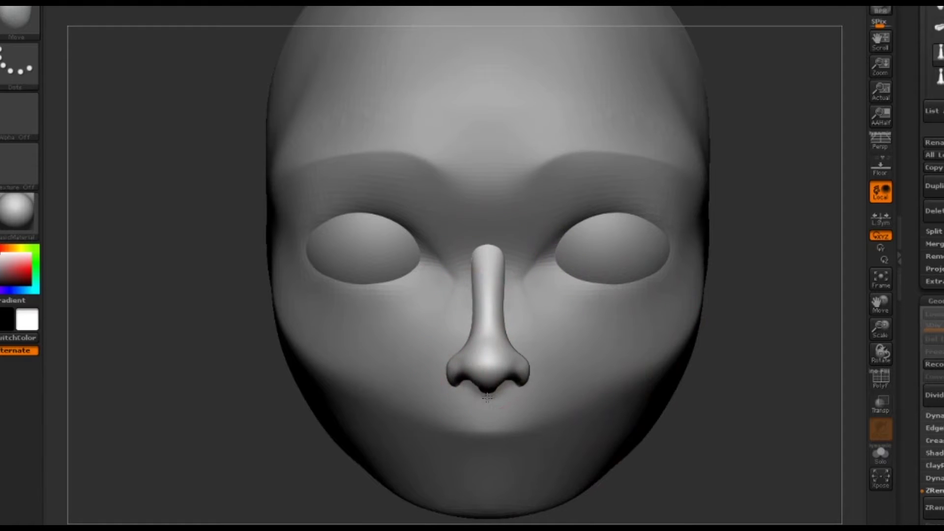
# Rework the nostril from a left side profile, then snap the head to front view.
pyautogui.keyDown('shift'); pyautogui.moveTo(466, 317); pyautogui.dragTo(436, 386); pyautogui.keyUp('shift')
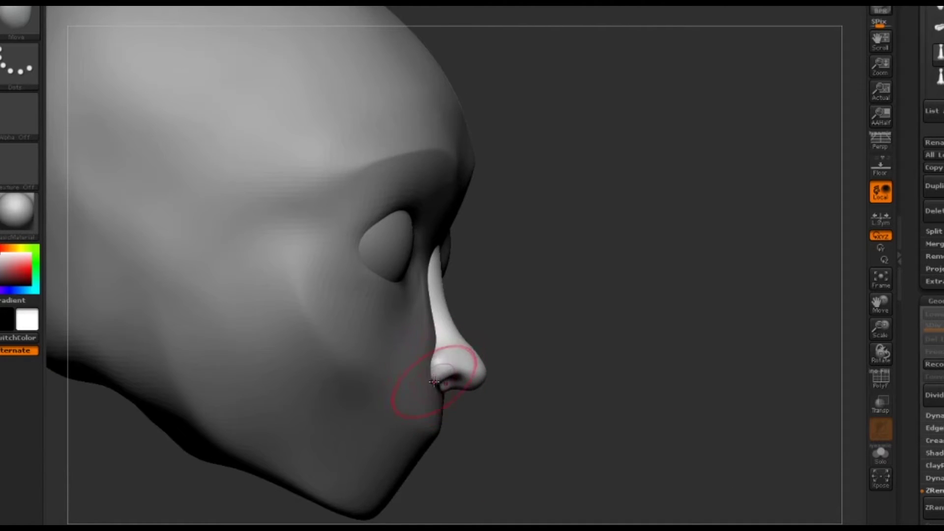
pyautogui.press('space')
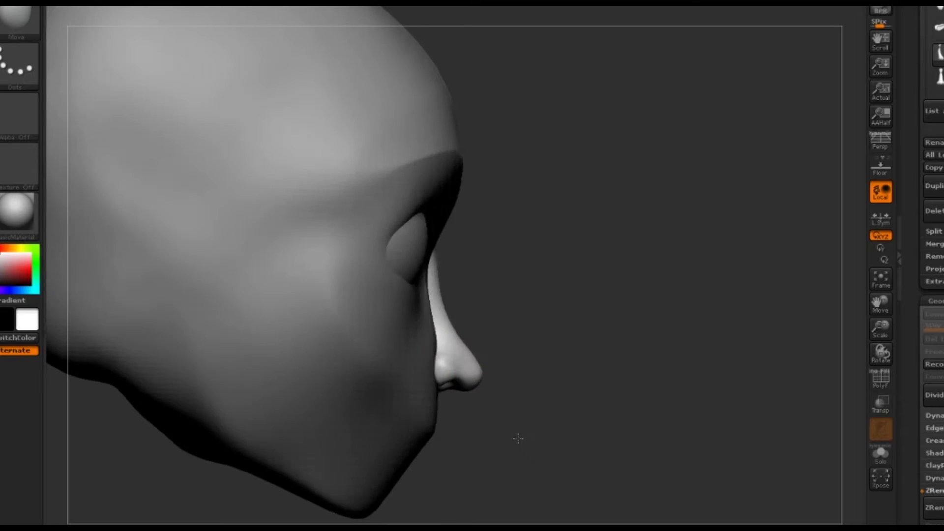
pyautogui.moveTo(454, 377); pyautogui.dragTo(521, 330, button='right')
pyautogui.press('space')
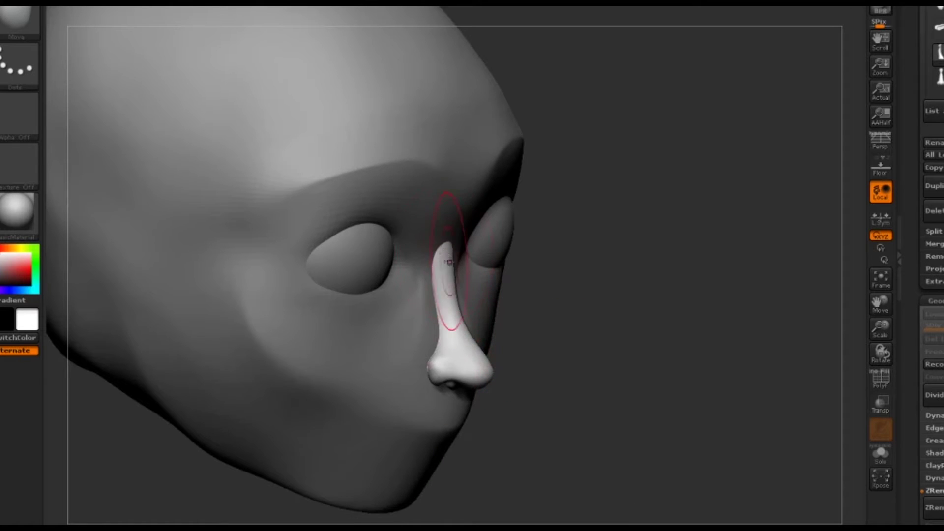
pyautogui.keyDown('shift'); pyautogui.moveTo(443, 266); pyautogui.dragTo(480, 370, button='right'); pyautogui.keyUp('shift')
pyautogui.press('space')
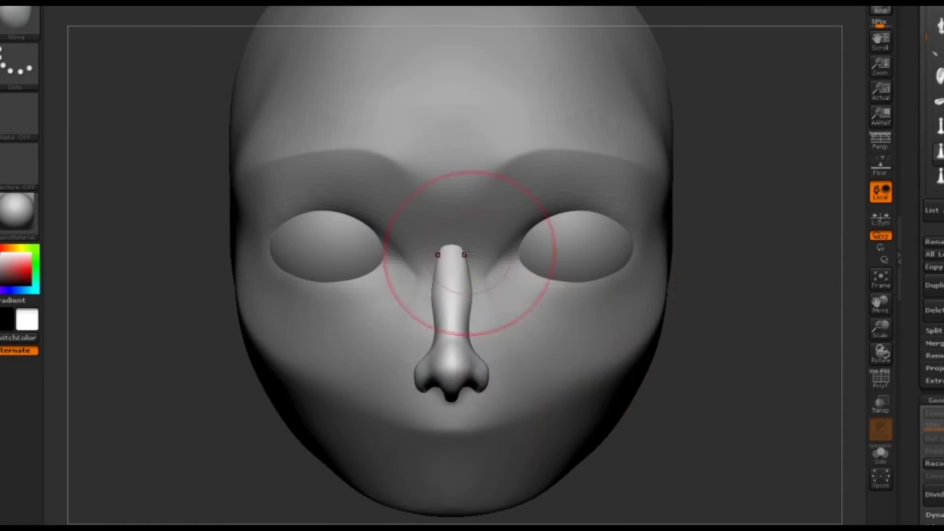
# Widen the nose bridge toward the brow, then enlarge the Move brush to cover the bridge.
pyautogui.moveTo(445, 254)
pyautogui.mouseDown()
pyautogui.moveTo(449, 268)
pyautogui.moveTo(462, 234)
pyautogui.moveTo(495, 212)
pyautogui.moveTo(457, 207)
pyautogui.moveTo(447, 185)
pyautogui.moveTo(408, 229)
pyautogui.moveTo(525, 255)
pyautogui.mouseUp()
pyautogui.press('b')
pyautogui.press('c')
pyautogui.press('b')
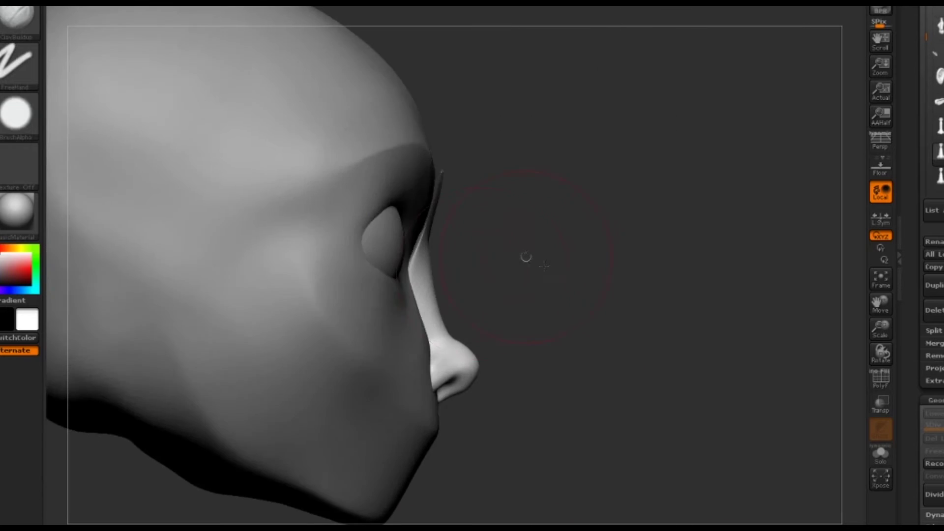
pyautogui.press('b')
pyautogui.press('m')
pyautogui.press('v')
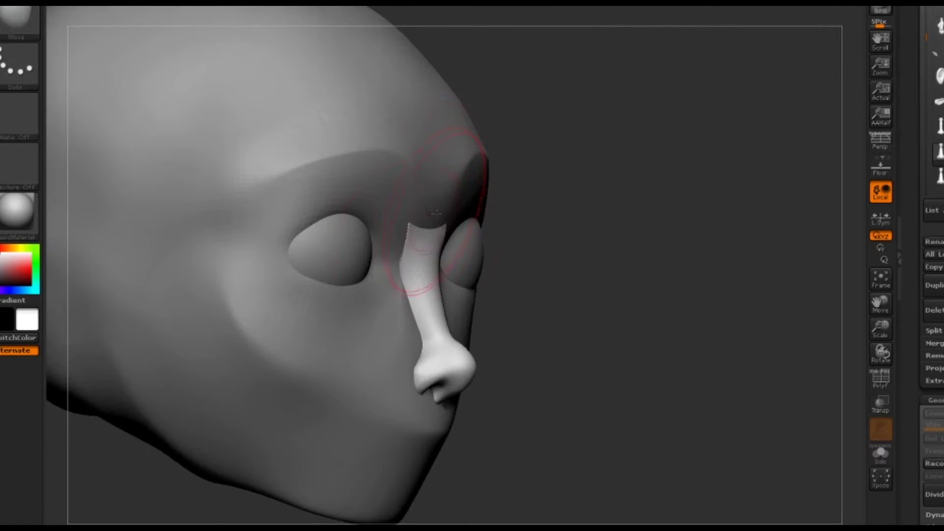
pyautogui.moveTo(565, 246)
pyautogui.mouseDown()
pyautogui.moveTo(617, 378)
pyautogui.moveTo(432, 337)
pyautogui.mouseUp()
pyautogui.press('space')
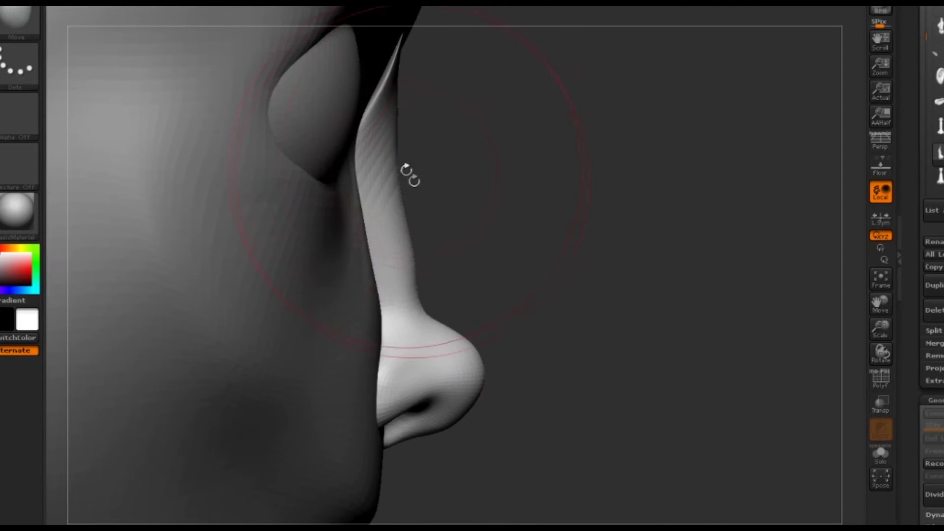
# Reshape the top of the nose bridge, then set up a smaller ClayBuildup brush.
pyautogui.moveTo(432, 188)
pyautogui.mouseDown()
pyautogui.moveTo(464, 242)
pyautogui.moveTo(379, 147)
pyautogui.mouseUp()
pyautogui.press('space')
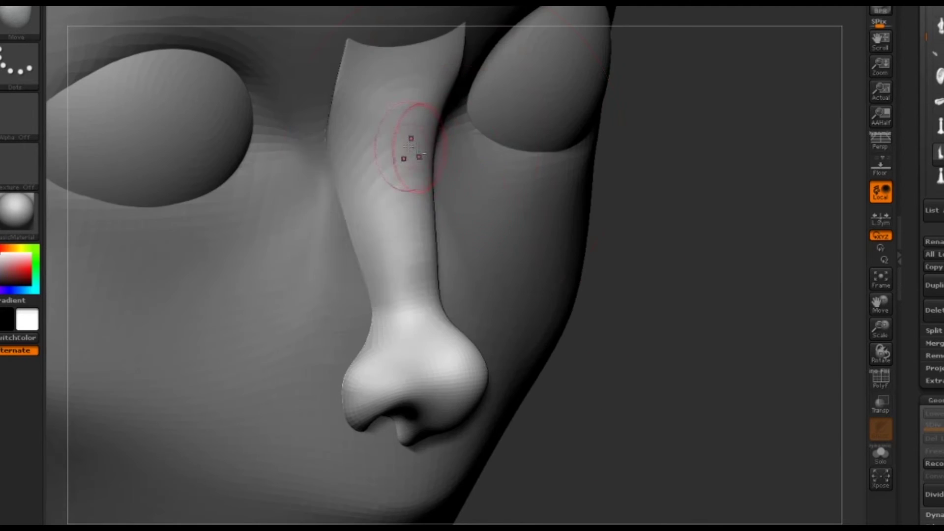
pyautogui.moveTo(386, 115)
pyautogui.mouseDown()
pyautogui.moveTo(373, 147)
pyautogui.moveTo(369, 88)
pyautogui.mouseUp()
pyautogui.press('b')
pyautogui.press('c')
pyautogui.press('b')
pyautogui.press('space')
# Smooth the streaky top of the nose bridge and look up at the nose from below.
pyautogui.keyDown('shift'); pyautogui.moveTo(421, 253); pyautogui.dragTo(400, 316); pyautogui.keyUp('shift')
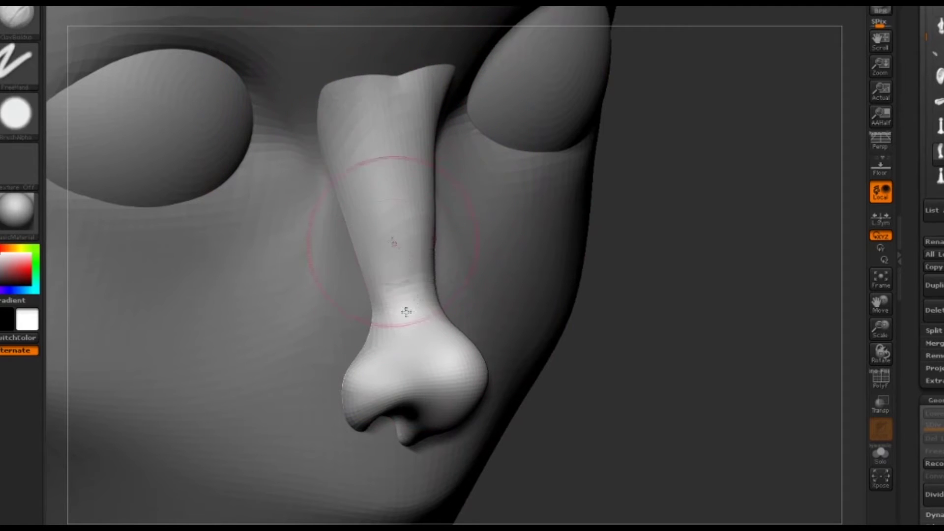
pyautogui.keyDown('shift'); pyautogui.moveTo(421, 215); pyautogui.dragTo(382, 213); pyautogui.keyUp('shift')
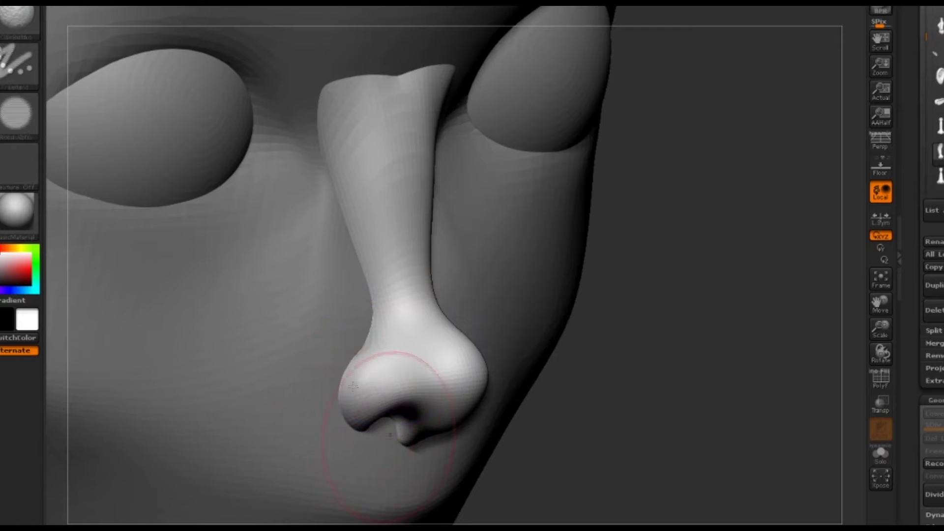
pyautogui.moveTo(390, 389); pyautogui.dragTo(403, 437)
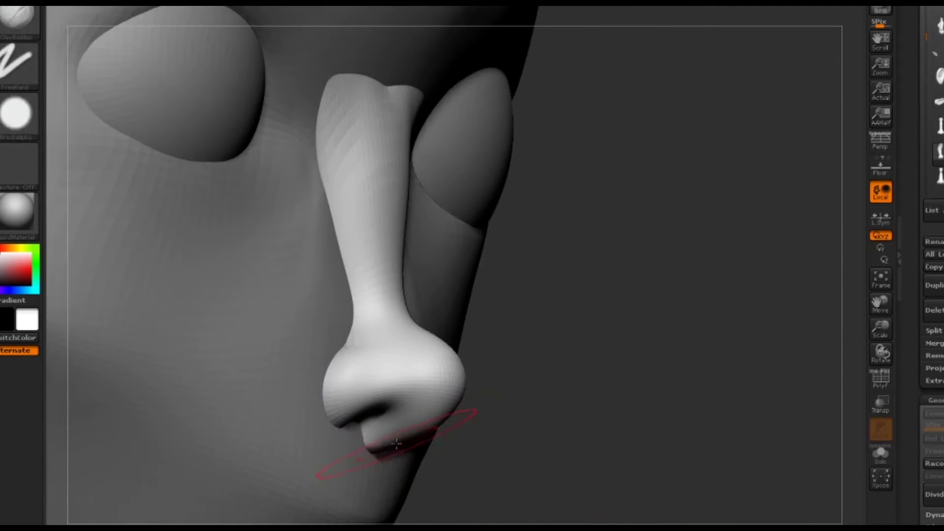
pyautogui.moveTo(403, 437); pyautogui.dragTo(379, 399, button='right')
pyautogui.rightClick(393, 388)
# Carve both nostrils deeper and smooth the nose tip from nostril to tip.
pyautogui.moveTo(373, 431); pyautogui.dragTo(368, 418)
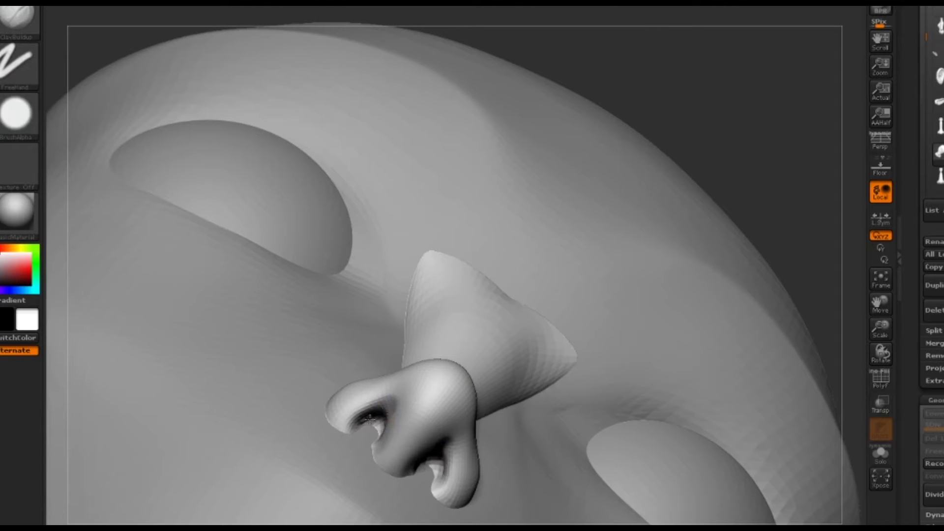
pyautogui.moveTo(415, 385)
pyautogui.mouseDown(button='right')
pyautogui.moveTo(387, 409)
pyautogui.moveTo(520, 332)
pyautogui.moveTo(461, 314)
pyautogui.mouseUp(button='right')
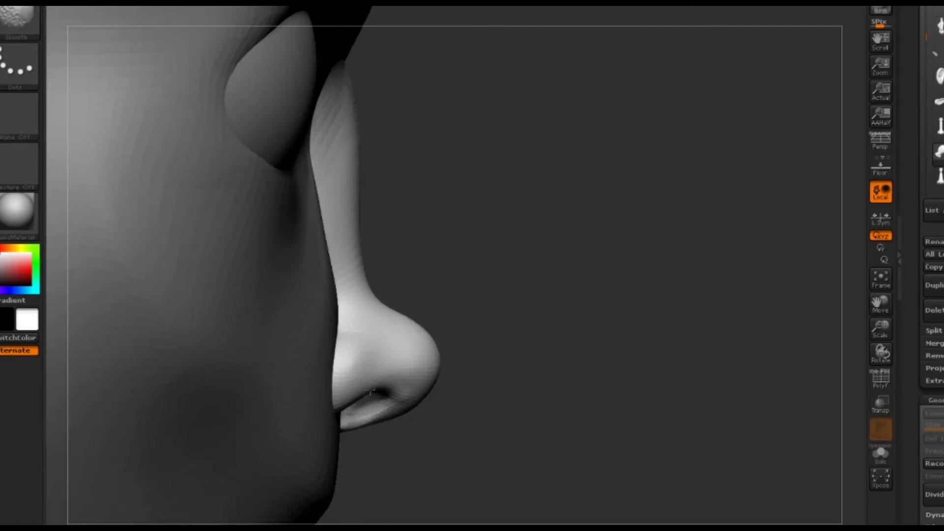
pyautogui.rightClick(461, 314)
pyautogui.keyDown('shift'); pyautogui.moveTo(379, 316); pyautogui.dragTo(424, 341); pyautogui.keyUp('shift')
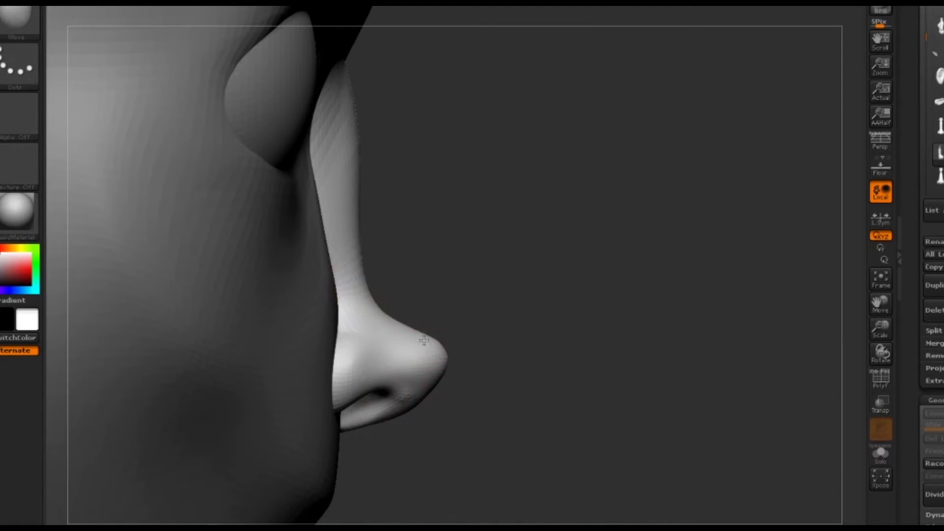
pyautogui.keyDown('shift'); pyautogui.moveTo(416, 396); pyautogui.dragTo(412, 343); pyautogui.keyUp('shift')
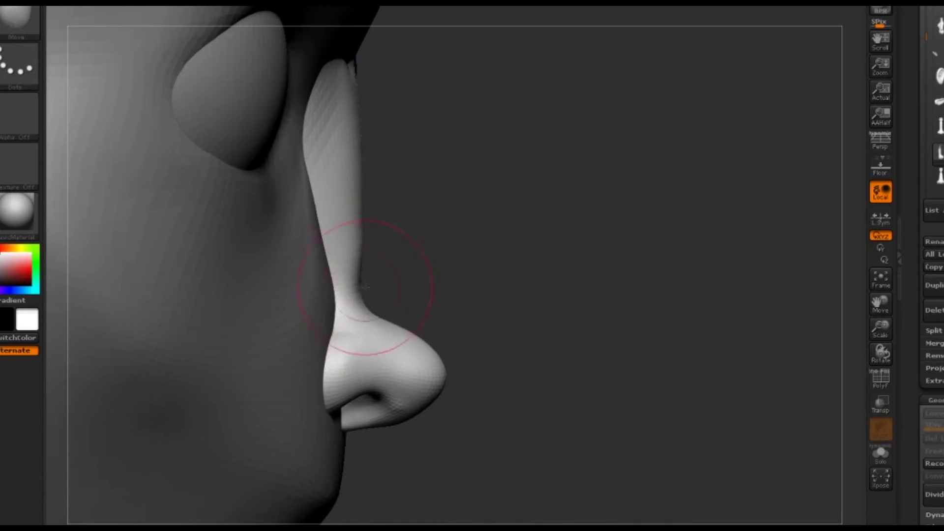
# Smooth the nose bridge profile and soften the nostrils and lower nose.
pyautogui.moveTo(364, 287); pyautogui.dragTo(359, 162)
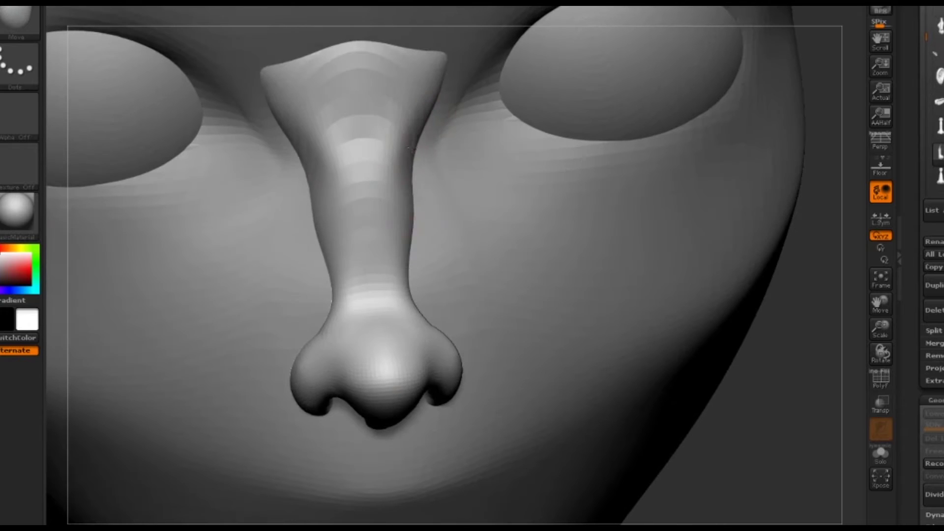
pyautogui.moveTo(411, 116)
pyautogui.keyDown('shift'); pyautogui.mouseDown()
pyautogui.moveTo(381, 219)
pyautogui.moveTo(418, 74)
pyautogui.moveTo(295, 78)
pyautogui.mouseUp(); pyautogui.keyUp('shift')
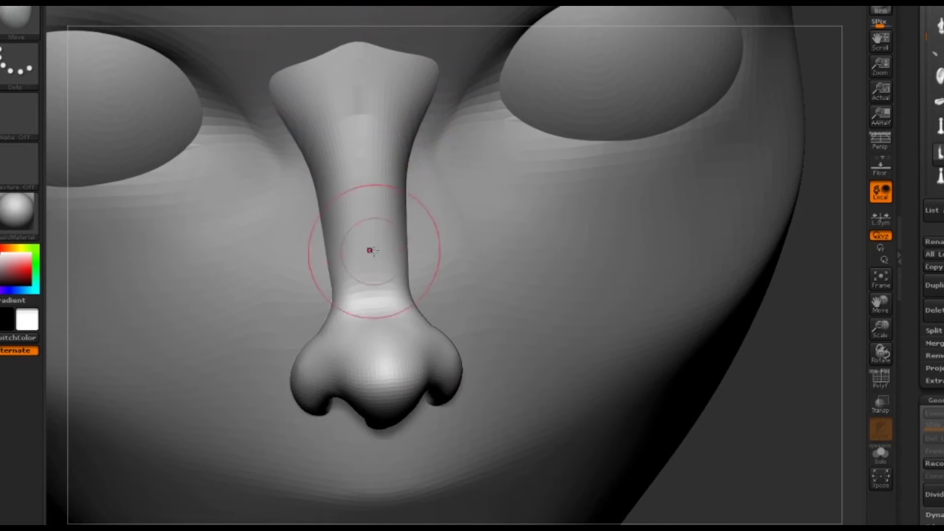
pyautogui.moveTo(366, 420); pyautogui.dragTo(376, 433, button='right')
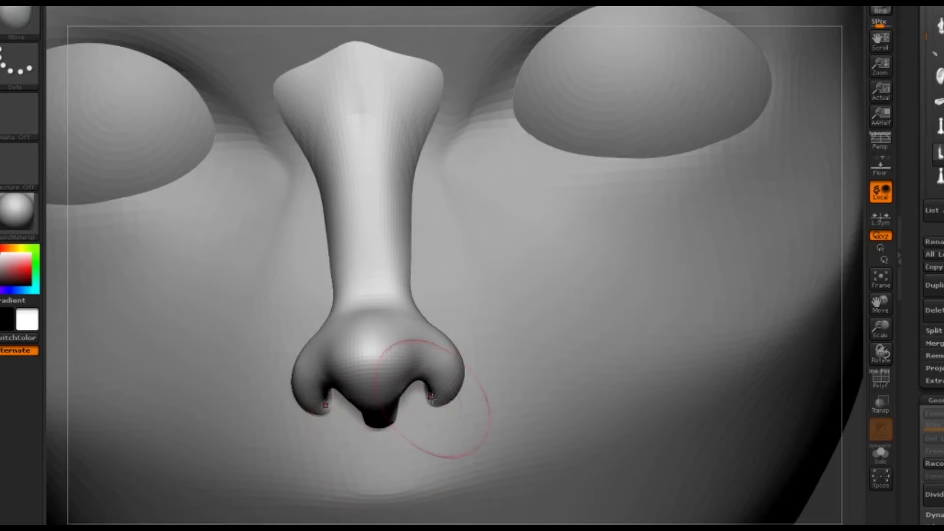
pyautogui.moveTo(432, 397)
pyautogui.keyDown('shift'); pyautogui.mouseDown()
pyautogui.moveTo(344, 389)
pyautogui.moveTo(422, 320)
pyautogui.moveTo(442, 344)
pyautogui.moveTo(435, 398)
pyautogui.moveTo(371, 391)
pyautogui.mouseUp(); pyautogui.keyUp('shift')
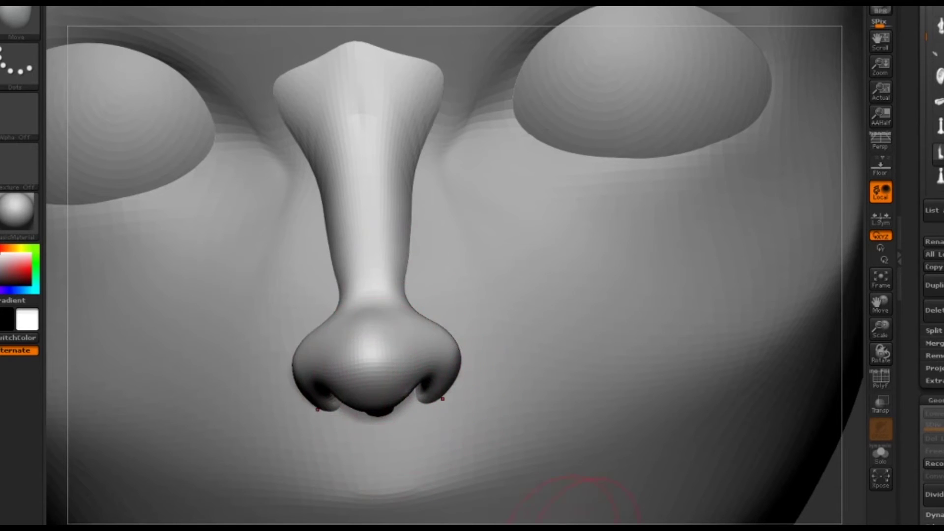
pyautogui.moveTo(573, 523); pyautogui.dragTo(350, 376, button='right')
pyautogui.moveTo(397, 417); pyautogui.dragTo(350, 403, button='right')
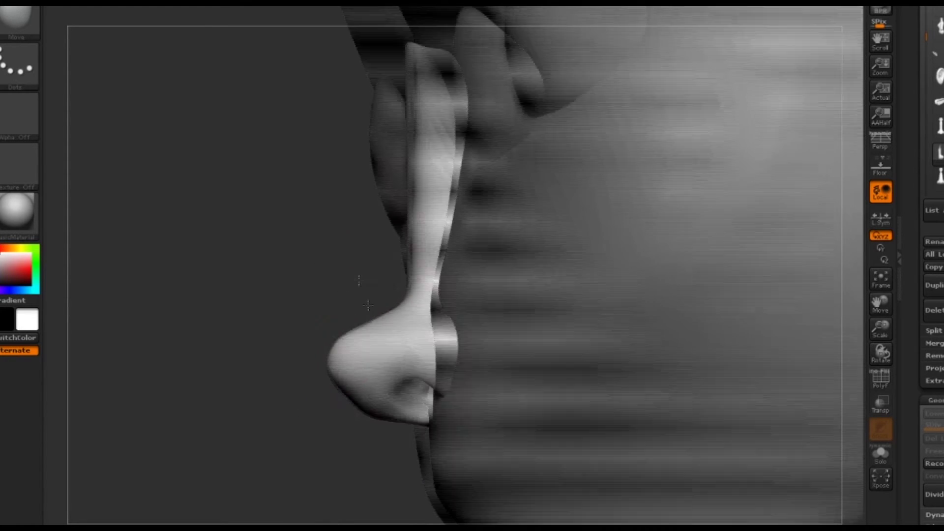
pyautogui.moveTo(344, 333); pyautogui.dragTo(403, 266, button='right')
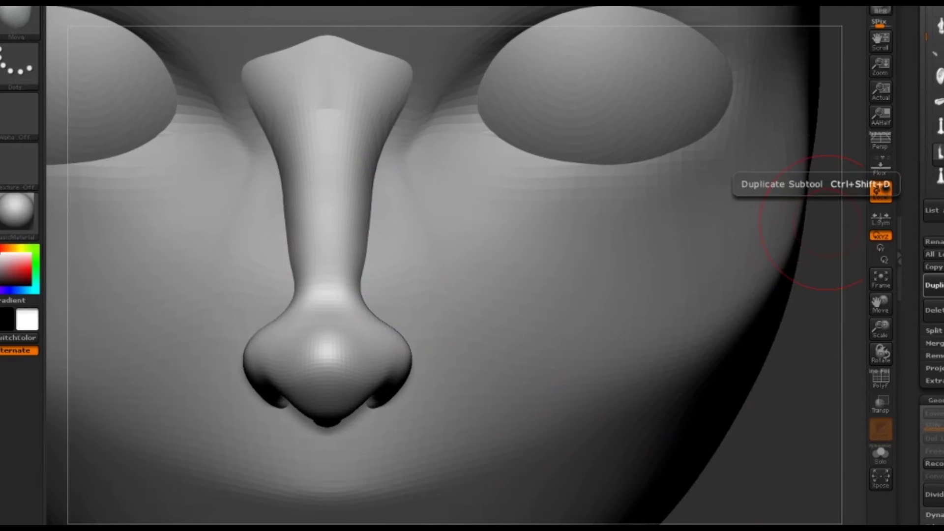
# Pull the nose bridge into a long thin ridge and swell the bulb outward.
pyautogui.press('space')
pyautogui.moveTo(379, 199)
pyautogui.mouseDown()
pyautogui.moveTo(324, 163)
pyautogui.moveTo(326, 274)
pyautogui.mouseUp()
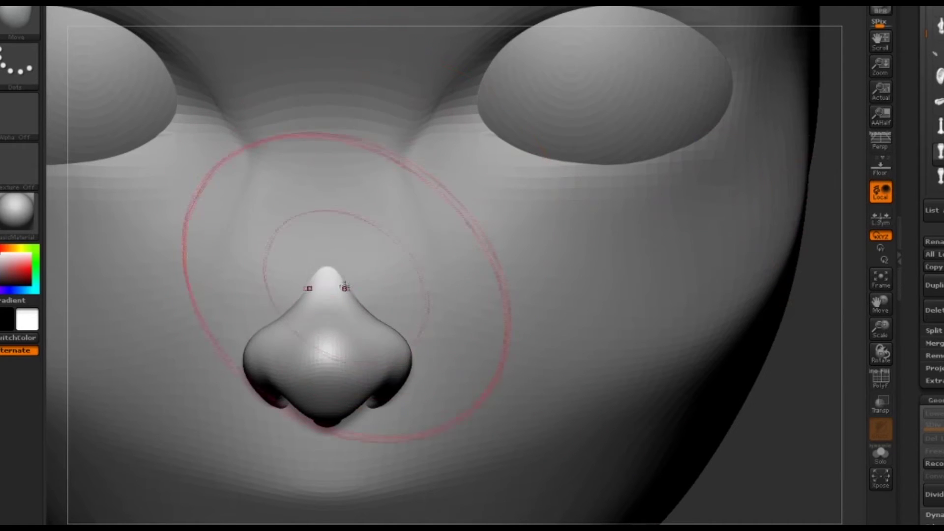
pyautogui.moveTo(748, 459); pyautogui.dragTo(368, 339, button='right')
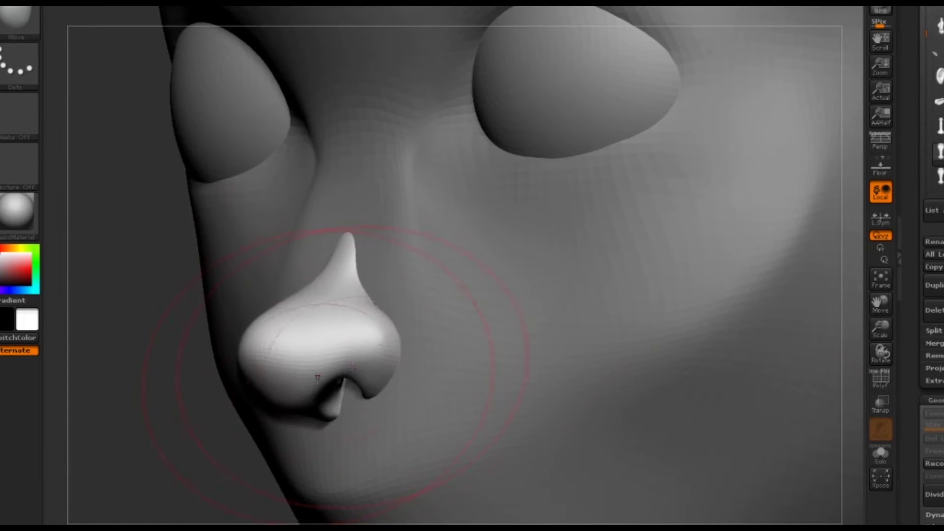
pyautogui.moveTo(348, 260); pyautogui.dragTo(331, 223)
pyautogui.moveTo(331, 223)
pyautogui.mouseDown(button='right')
pyautogui.moveTo(316, 358)
pyautogui.moveTo(538, 331)
pyautogui.mouseUp(button='right')
pyautogui.moveTo(438, 337)
pyautogui.mouseDown()
pyautogui.moveTo(464, 366)
pyautogui.moveTo(421, 274)
pyautogui.mouseUp()
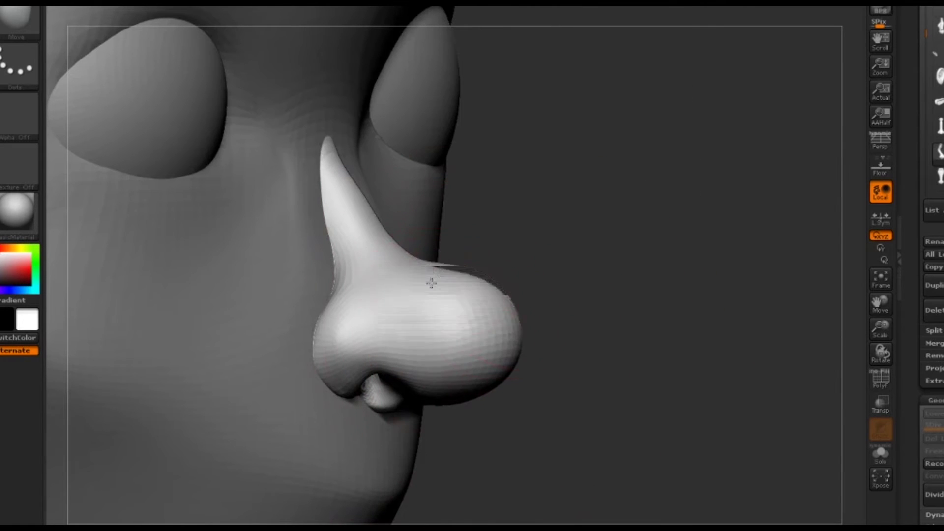
# Reshape the bulb, pull the tip into a point, then smooth it round.
pyautogui.moveTo(364, 236); pyautogui.dragTo(344, 148)
pyautogui.moveTo(344, 148)
pyautogui.mouseDown(button='right')
pyautogui.moveTo(490, 373)
pyautogui.moveTo(544, 337)
pyautogui.mouseUp(button='right')
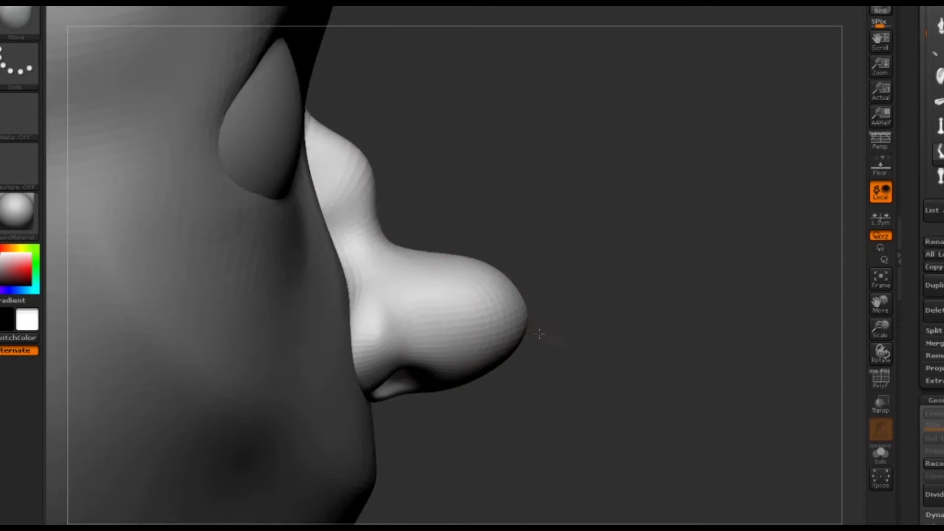
pyautogui.moveTo(521, 339); pyautogui.dragTo(516, 316)
pyautogui.keyDown('shift'); pyautogui.moveTo(516, 316); pyautogui.dragTo(537, 359, button='right'); pyautogui.keyUp('shift')
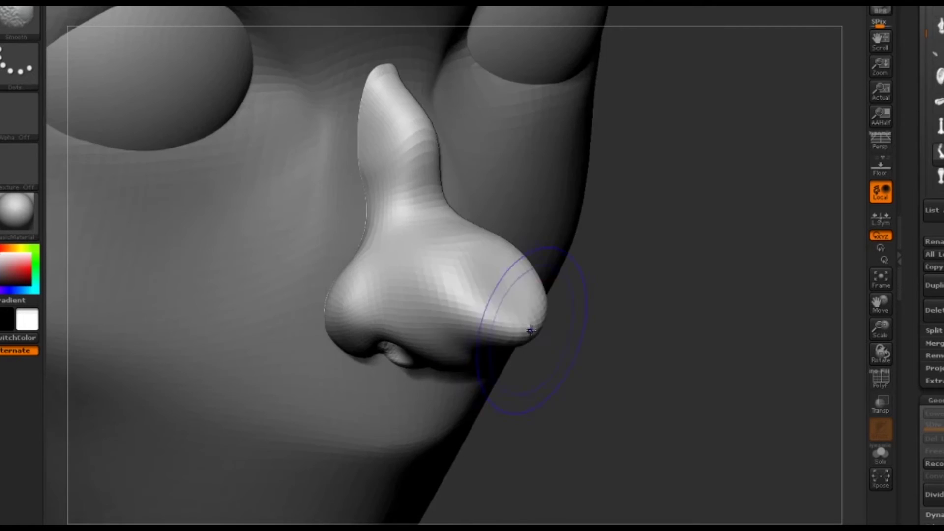
pyautogui.keyDown('shift'); pyautogui.moveTo(537, 358); pyautogui.dragTo(433, 285); pyautogui.keyUp('shift')
pyautogui.moveTo(433, 285)
pyautogui.mouseDown(button='right')
pyautogui.moveTo(643, 421)
pyautogui.moveTo(462, 426)
pyautogui.mouseUp(button='right')
pyautogui.moveTo(511, 364)
pyautogui.mouseDown()
pyautogui.moveTo(485, 337)
pyautogui.moveTo(492, 304)
pyautogui.mouseUp()
# From the front, widen the nose wings and broaden the top of the thin bridge.
pyautogui.moveTo(615, 384)
pyautogui.mouseDown(button='right')
pyautogui.moveTo(485, 379)
pyautogui.moveTo(485, 344)
pyautogui.mouseUp(button='right')
pyautogui.moveTo(639, 344); pyautogui.dragTo(491, 344, button='right')
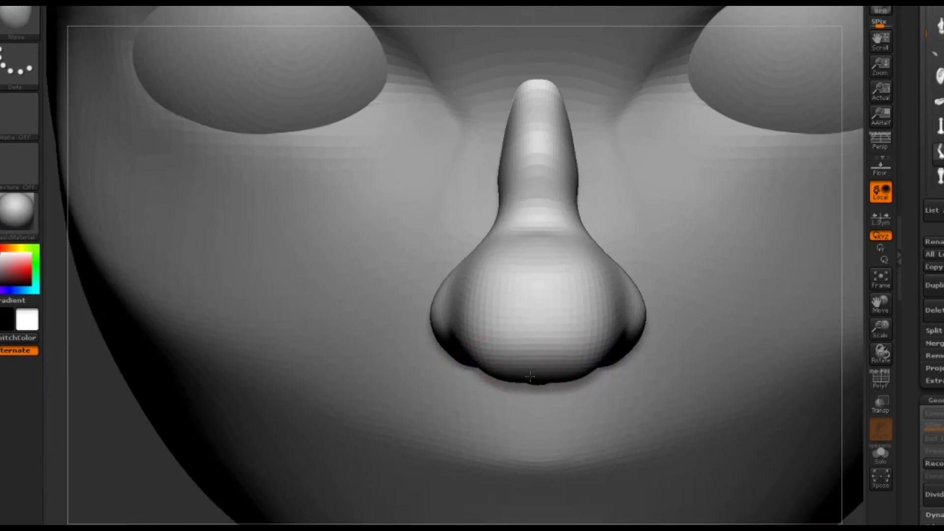
pyautogui.moveTo(433, 334)
pyautogui.mouseDown()
pyautogui.moveTo(400, 337)
pyautogui.moveTo(414, 337)
pyautogui.mouseUp()
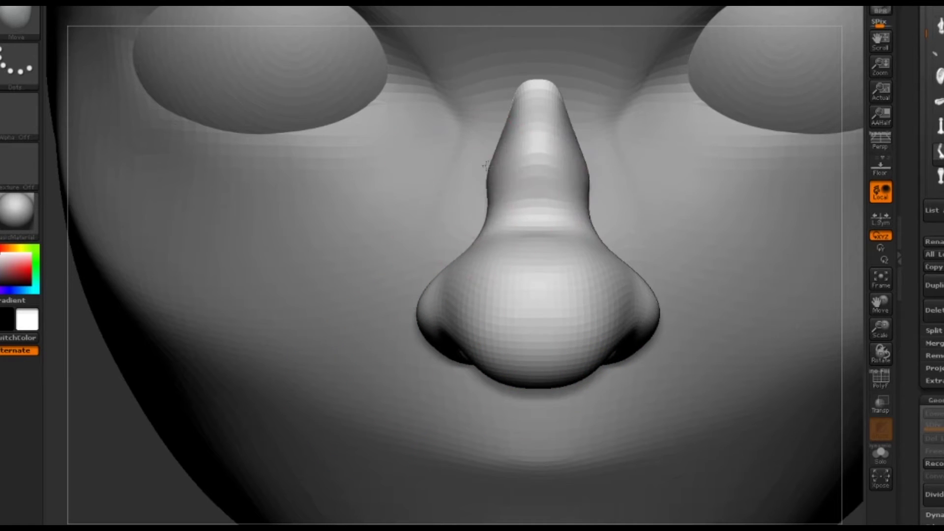
pyautogui.moveTo(516, 147); pyautogui.dragTo(474, 98)
pyautogui.moveTo(497, 196); pyautogui.dragTo(479, 194)
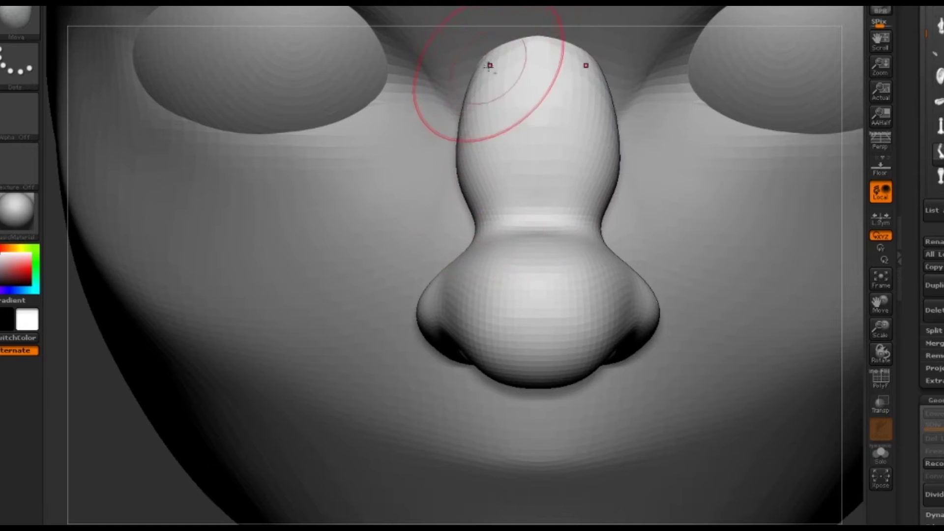
pyautogui.moveTo(489, 63); pyautogui.dragTo(476, 90)
# In profile, reshape and soften the bridge, narrowing it and flaring its top.
pyautogui.moveTo(477, 90); pyautogui.dragTo(464, 111, button='right')
pyautogui.moveTo(464, 111); pyautogui.dragTo(522, 185)
pyautogui.moveTo(522, 185); pyautogui.dragTo(550, 229, button='right')
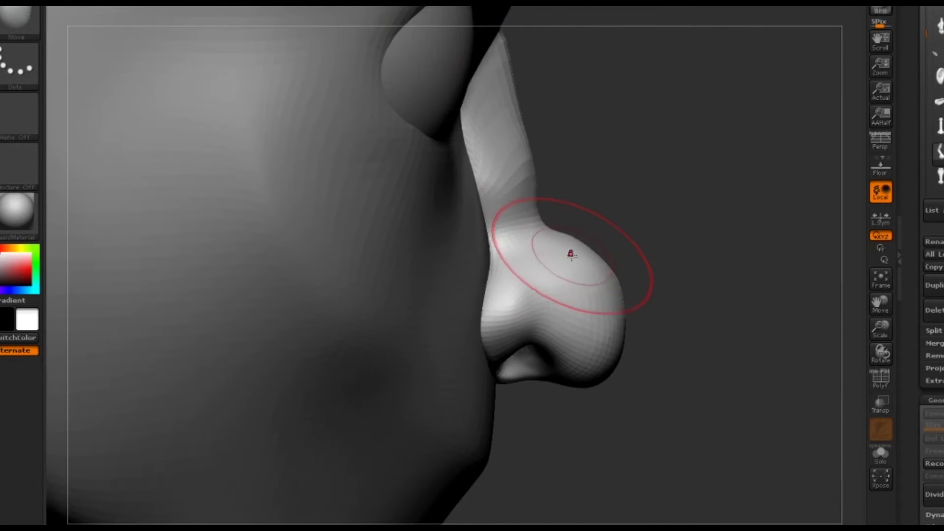
pyautogui.moveTo(628, 197); pyautogui.dragTo(600, 252, button='right')
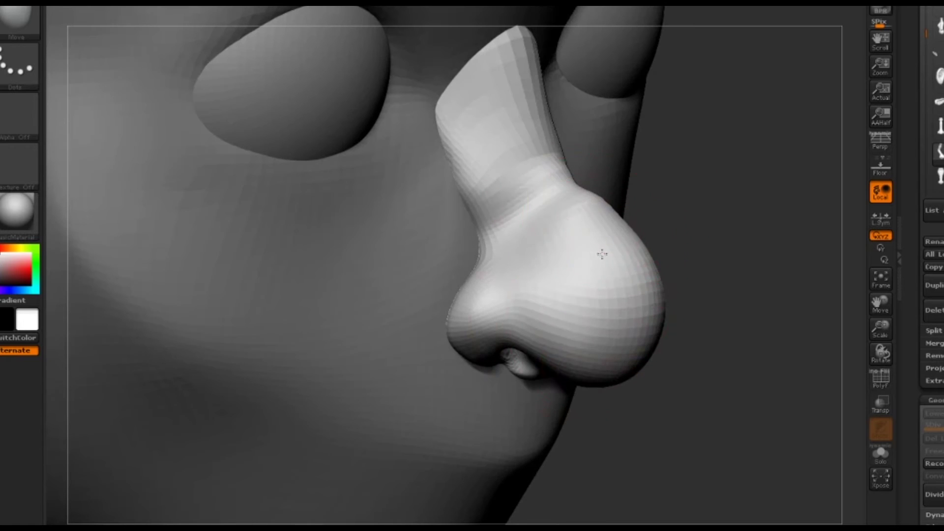
pyautogui.moveTo(600, 253)
pyautogui.keyDown('shift'); pyautogui.mouseDown()
pyautogui.moveTo(534, 179)
pyautogui.moveTo(566, 123)
pyautogui.mouseUp(); pyautogui.keyUp('shift')
pyautogui.moveTo(565, 122); pyautogui.dragTo(615, 108, button='right')
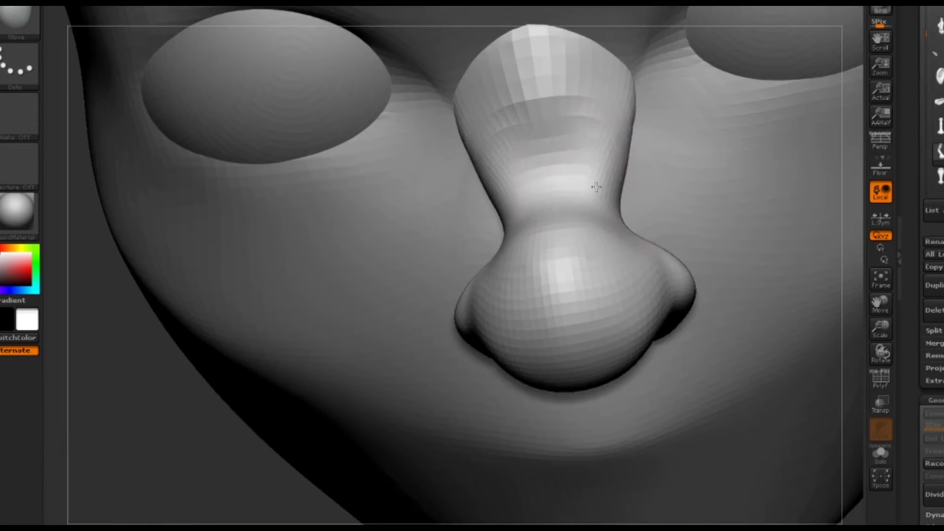
pyautogui.moveTo(616, 108)
pyautogui.mouseDown()
pyautogui.moveTo(626, 104)
pyautogui.moveTo(638, 58)
pyautogui.mouseUp()
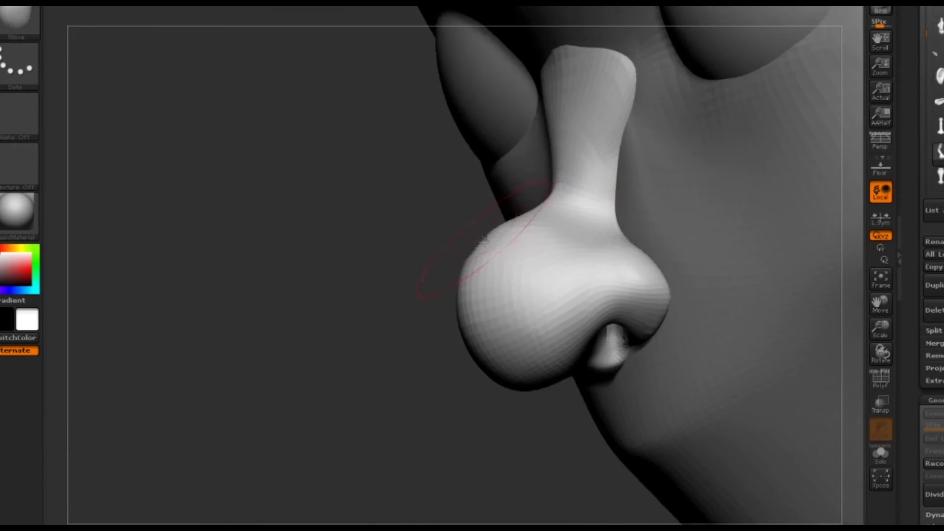
# With a Transpose line, reposition the whole nose so its bridge meets the brow between the sockets.
pyautogui.moveTo(330, 426); pyautogui.dragTo(467, 370, button='right')
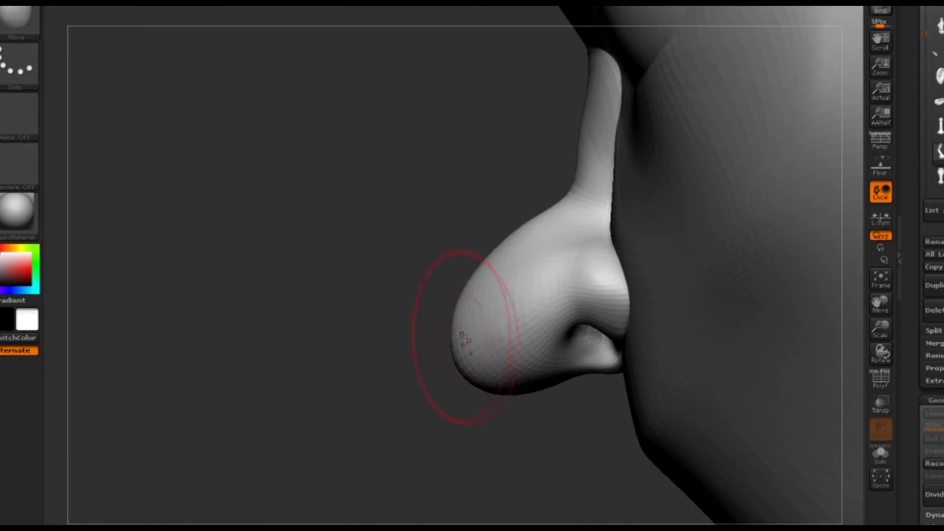
pyautogui.moveTo(568, 84); pyautogui.dragTo(511, 312, button='right')
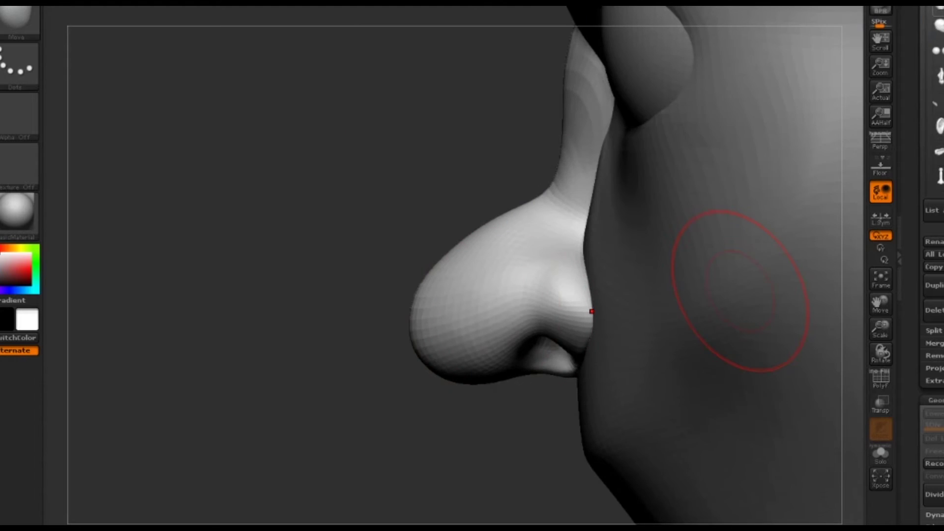
pyautogui.moveTo(740, 290); pyautogui.dragTo(616, 400, button='right')
pyautogui.moveTo(438, 392); pyautogui.dragTo(462, 402, button='right')
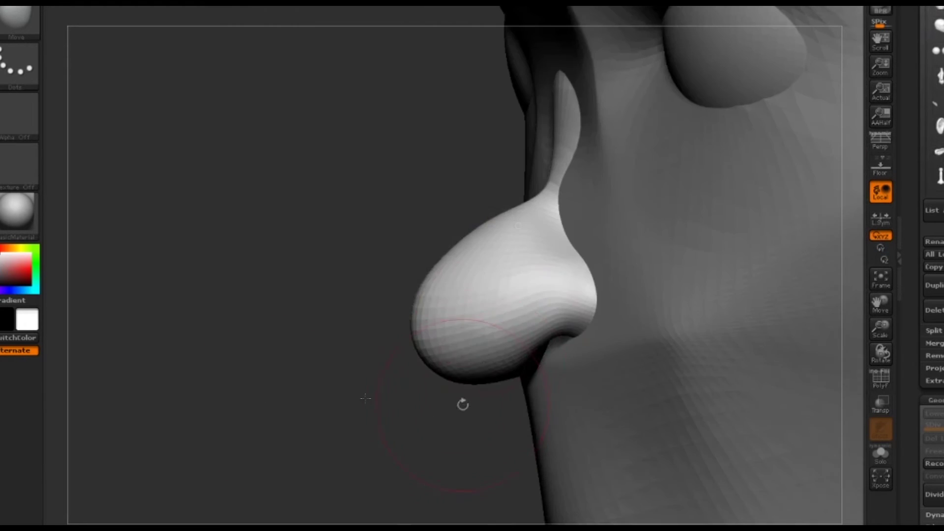
pyautogui.press('w')
pyautogui.moveTo(100, 227); pyautogui.dragTo(485, 226)
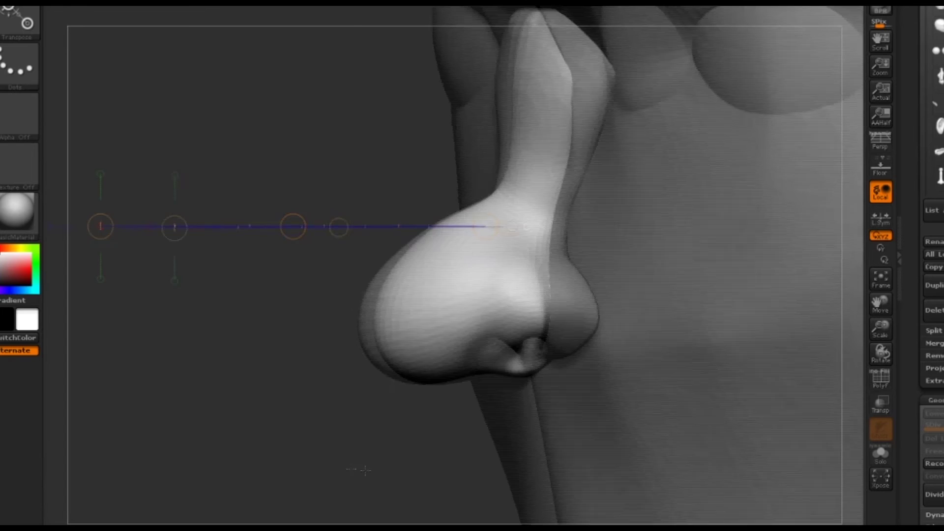
pyautogui.moveTo(511, 226)
pyautogui.keyDown('shift'); pyautogui.mouseDown(button='right')
pyautogui.moveTo(363, 450)
pyautogui.moveTo(563, 251)
pyautogui.mouseUp(button='right'); pyautogui.keyUp('shift')
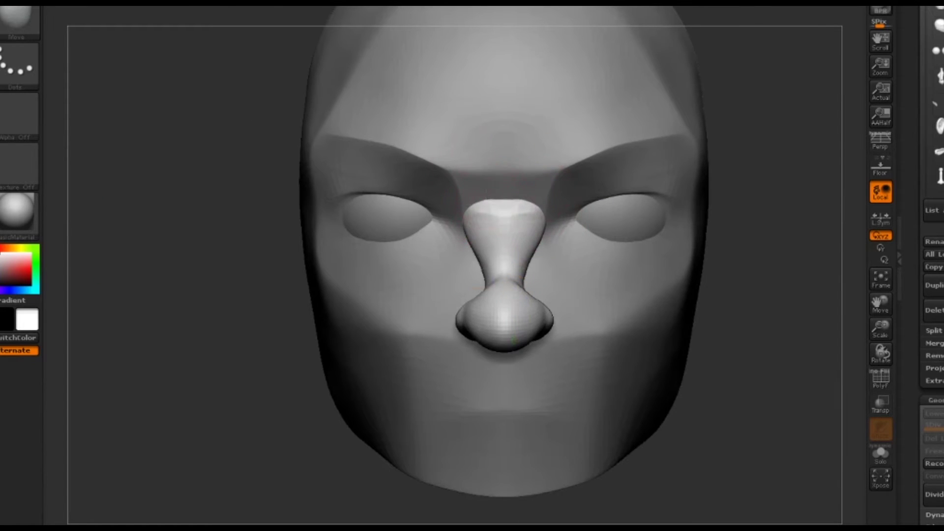
pyautogui.moveTo(502, 197); pyautogui.dragTo(499, 137)
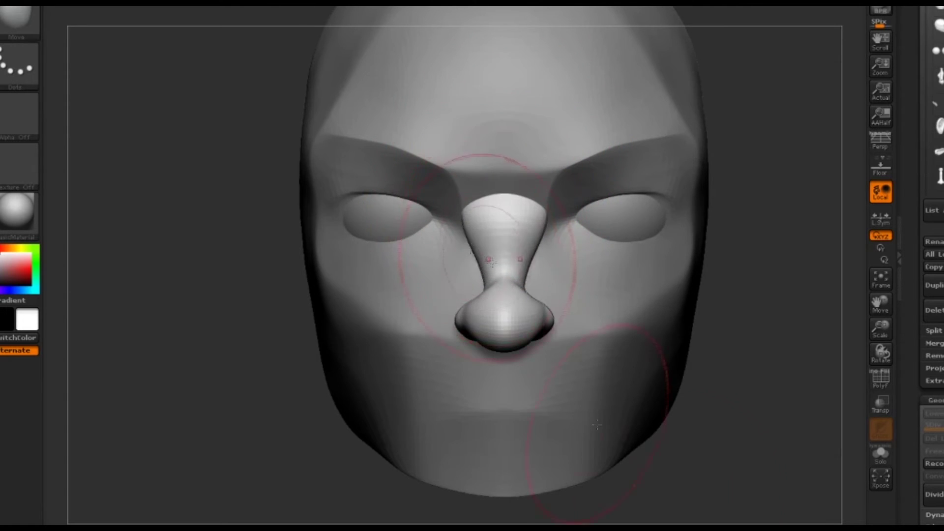
pyautogui.moveTo(503, 340)
pyautogui.mouseDown(button='right')
pyautogui.moveTo(625, 281)
pyautogui.moveTo(531, 326)
pyautogui.moveTo(634, 335)
pyautogui.moveTo(612, 372)
pyautogui.mouseUp(button='right')
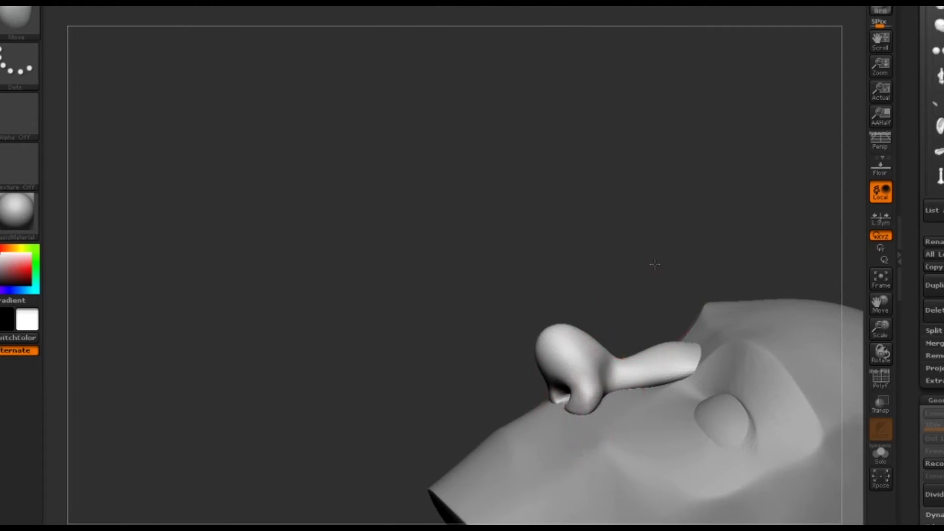
# Shrink the brush and pull the nostril and columella up shorter from below.
pyautogui.press('space')
pyautogui.moveTo(612, 372); pyautogui.dragTo(604, 401)
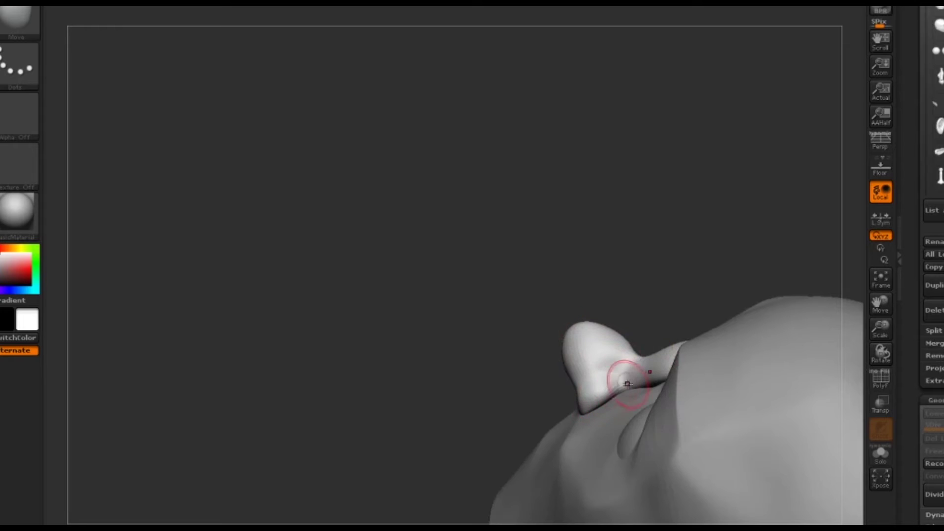
pyautogui.moveTo(601, 382)
pyautogui.mouseDown(button='right')
pyautogui.moveTo(569, 219)
pyautogui.moveTo(627, 211)
pyautogui.moveTo(431, 311)
pyautogui.mouseUp(button='right')
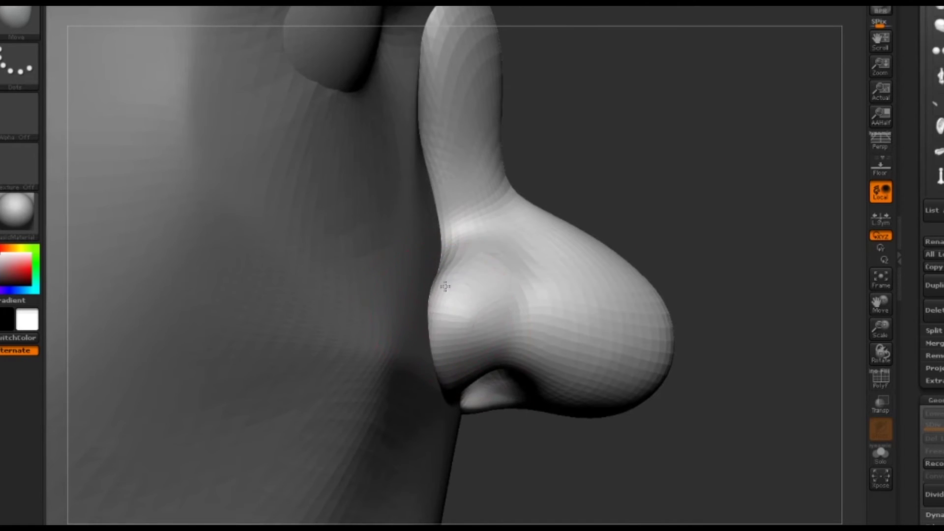
pyautogui.moveTo(448, 375); pyautogui.dragTo(549, 460, button='right')
pyautogui.moveTo(550, 459); pyautogui.dragTo(521, 418)
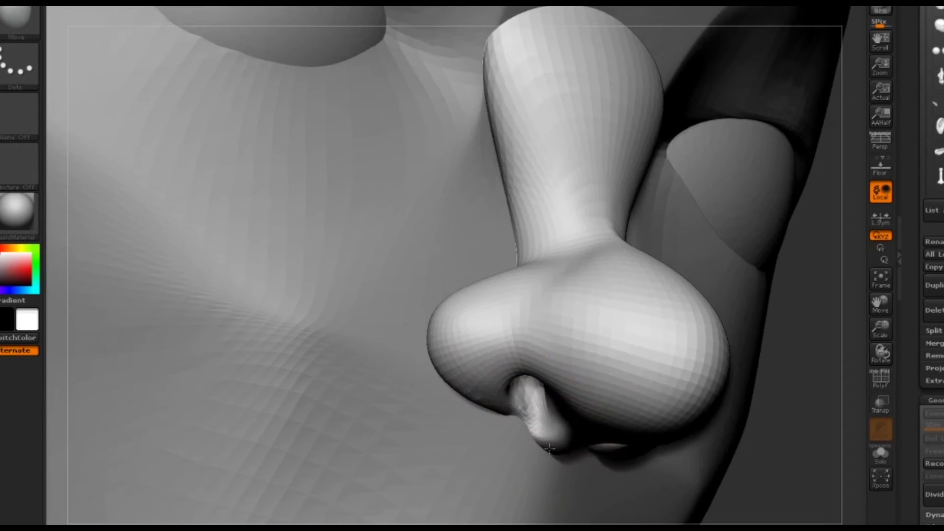
# With the Pinch brush (BPI), sharpen the nostril rims and the crease under the tip.
pyautogui.press('b')
pyautogui.press('p')
pyautogui.press('i')
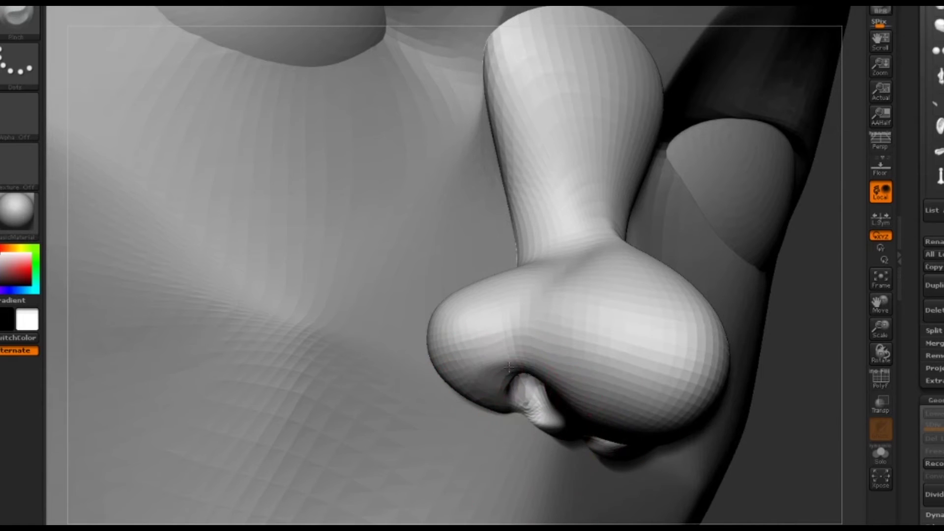
pyautogui.moveTo(509, 367); pyautogui.dragTo(552, 370)
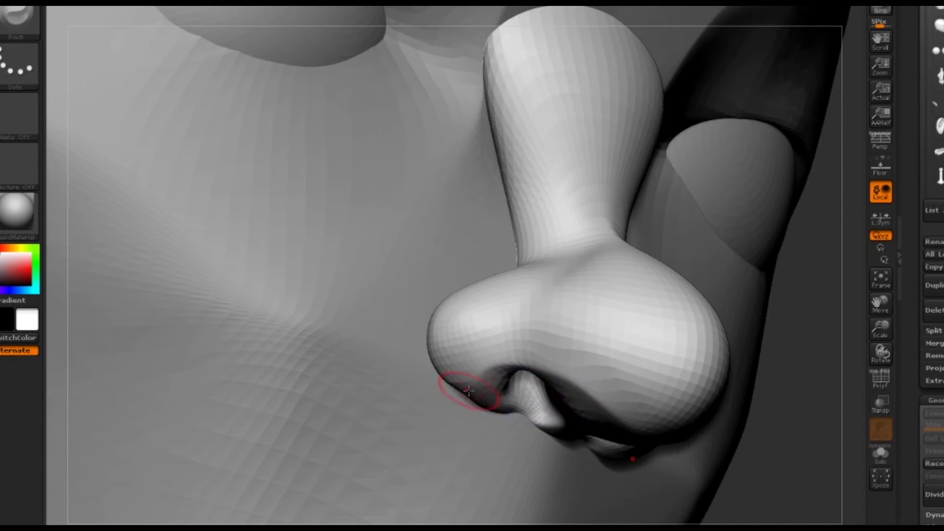
pyautogui.keyDown('shift'); pyautogui.moveTo(735, 473); pyautogui.dragTo(632, 422); pyautogui.keyUp('shift')
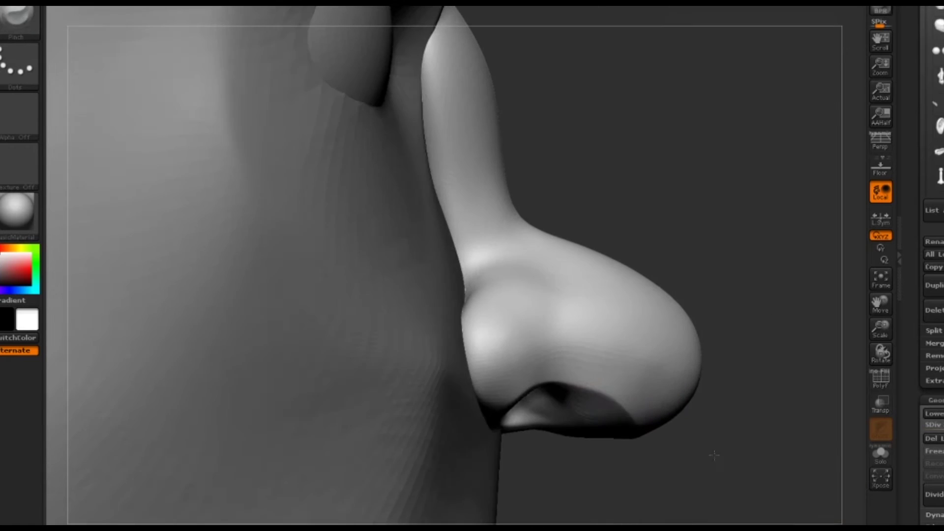
pyautogui.moveTo(691, 365); pyautogui.dragTo(521, 279)
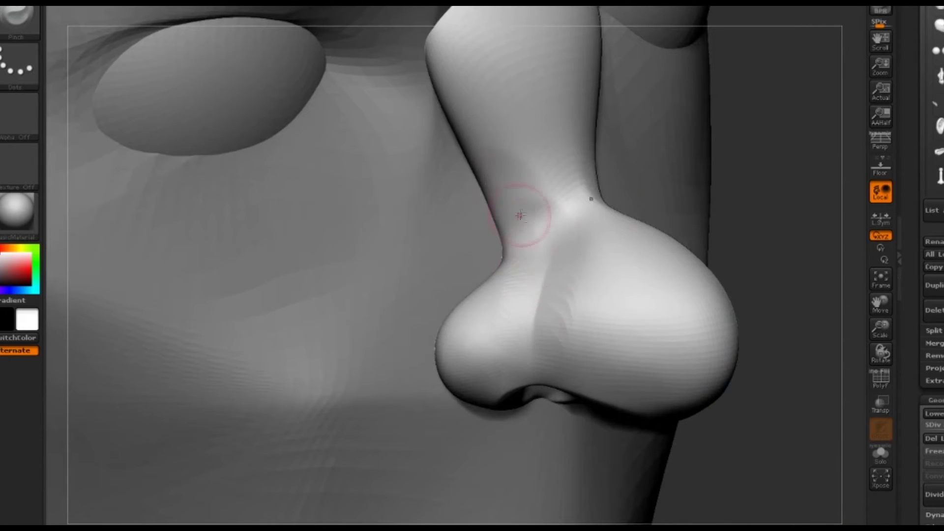
# Crease the left edge of the nose bridge along its full length.
pyautogui.moveTo(520, 215); pyautogui.dragTo(488, 101)
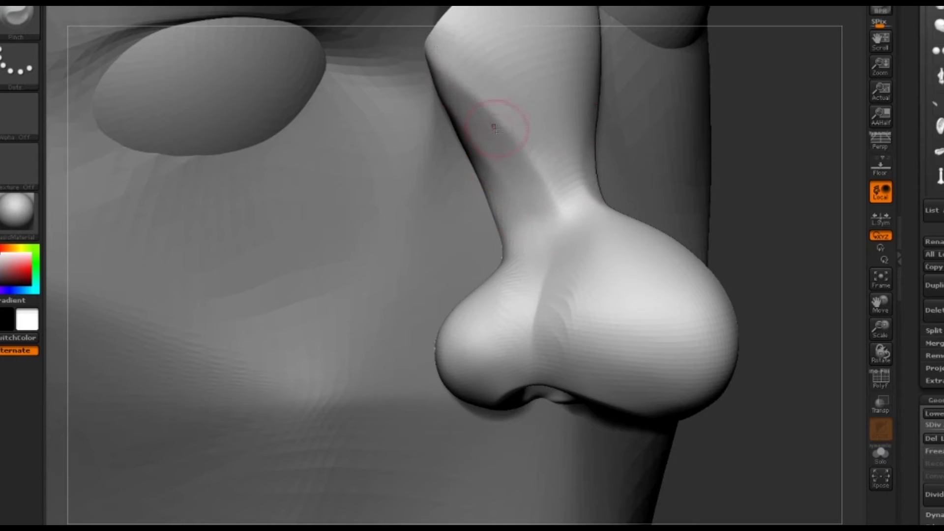
pyautogui.moveTo(502, 255); pyautogui.dragTo(445, 111)
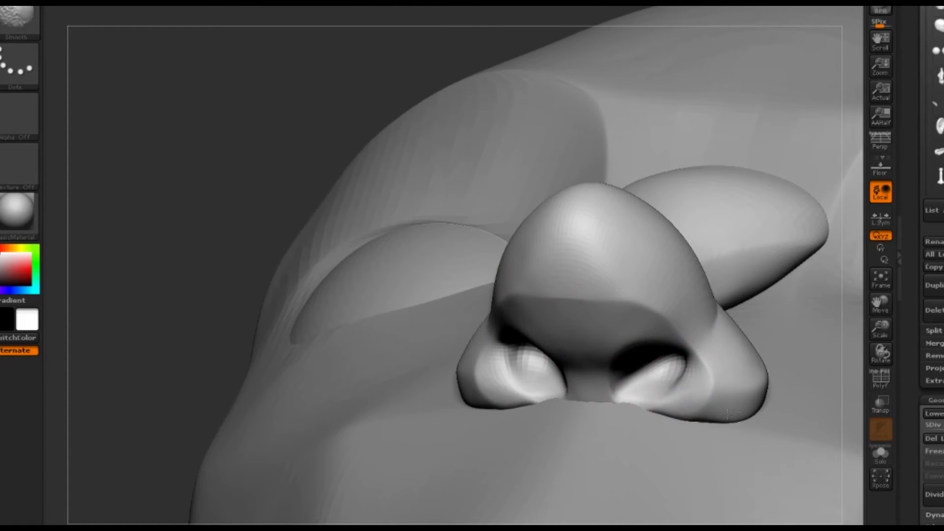
pyautogui.moveTo(217, 196); pyautogui.dragTo(222, 238)
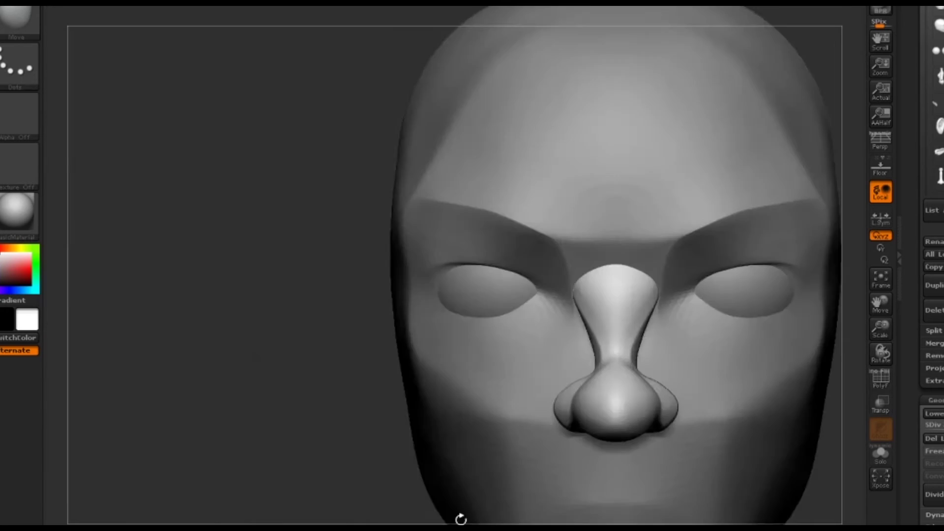
pyautogui.moveTo(459, 514)
pyautogui.mouseDown()
pyautogui.moveTo(364, 402)
pyautogui.moveTo(647, 354)
pyautogui.moveTo(606, 394)
pyautogui.mouseUp()
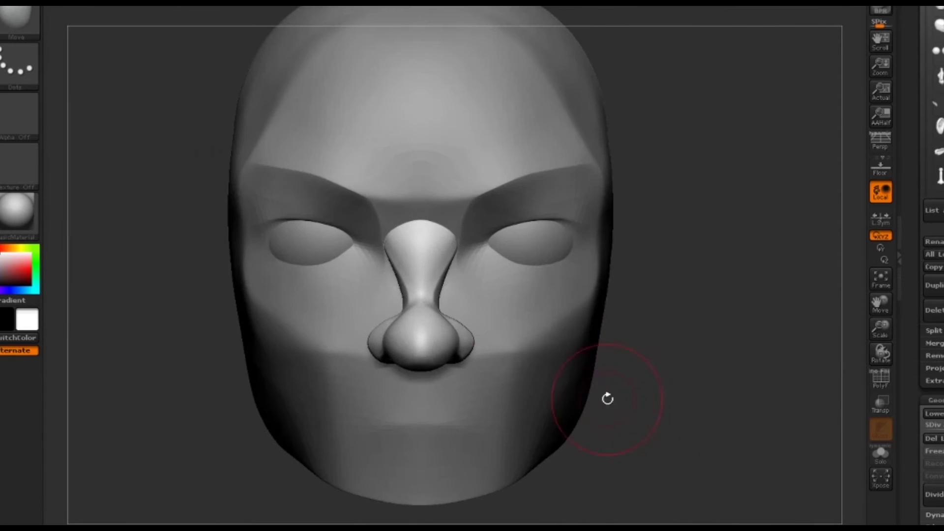
# Bring up the plainer tube-shaped nose and narrow its upper bridge and right side.
pyautogui.hotkey('shift', 'd')
pyautogui.moveTo(659, 453)
pyautogui.mouseDown()
pyautogui.moveTo(554, 423)
pyautogui.moveTo(377, 220)
pyautogui.mouseUp()
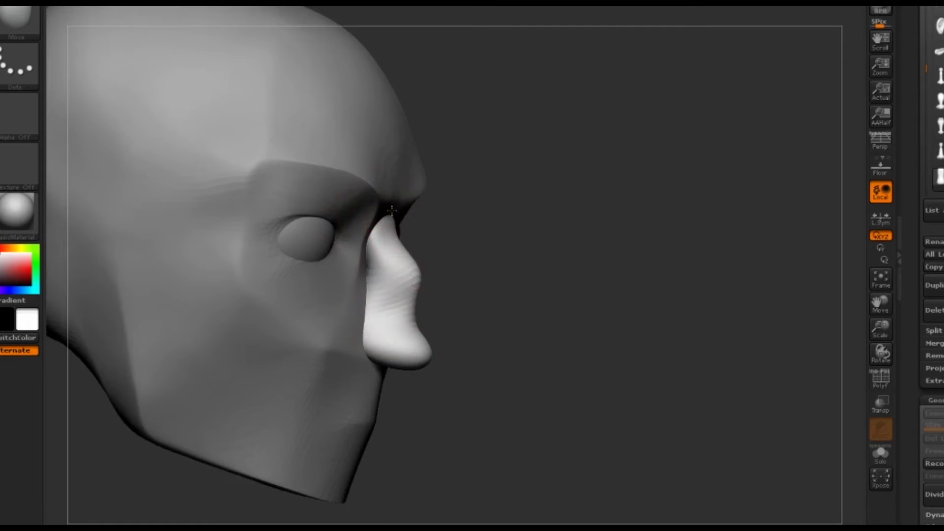
pyautogui.moveTo(387, 280)
pyautogui.mouseDown()
pyautogui.moveTo(433, 341)
pyautogui.moveTo(411, 249)
pyautogui.mouseUp()
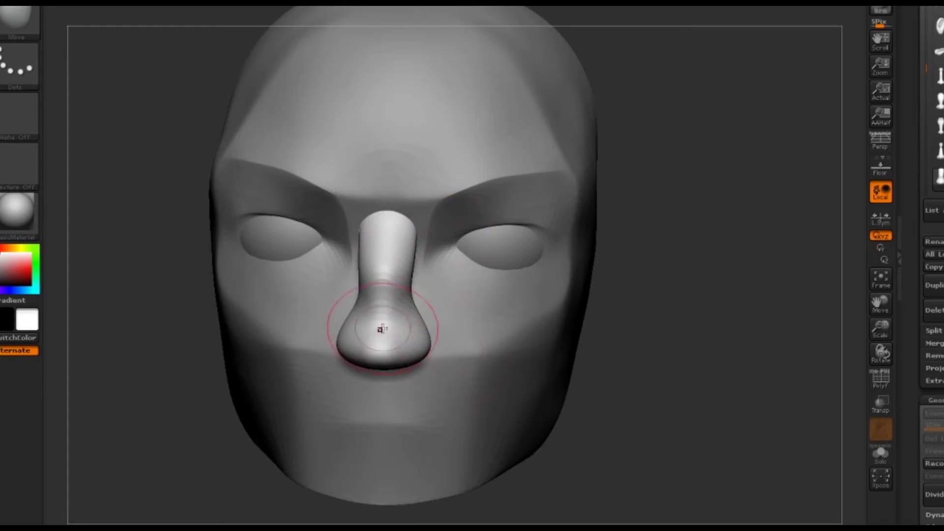
pyautogui.moveTo(403, 263)
pyautogui.mouseDown()
pyautogui.moveTo(394, 216)
pyautogui.moveTo(399, 234)
pyautogui.mouseUp()
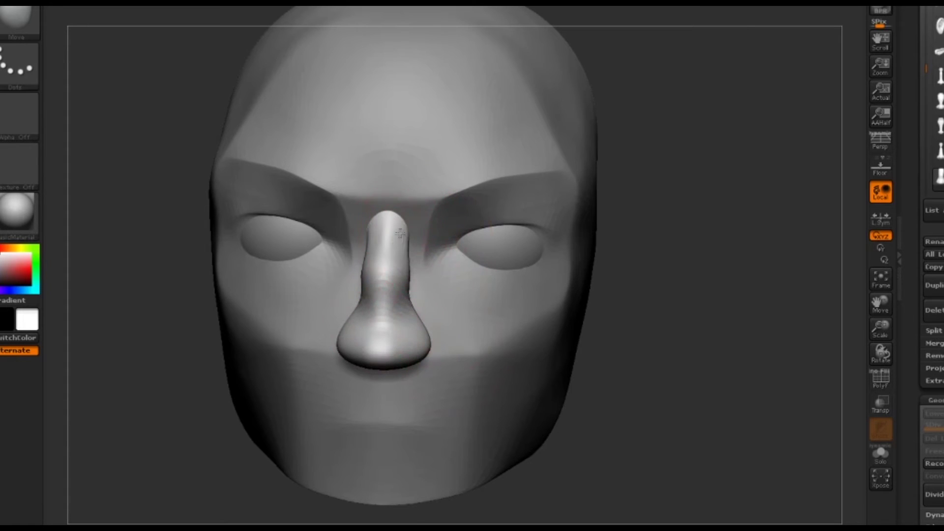
pyautogui.moveTo(415, 293); pyautogui.dragTo(412, 277)
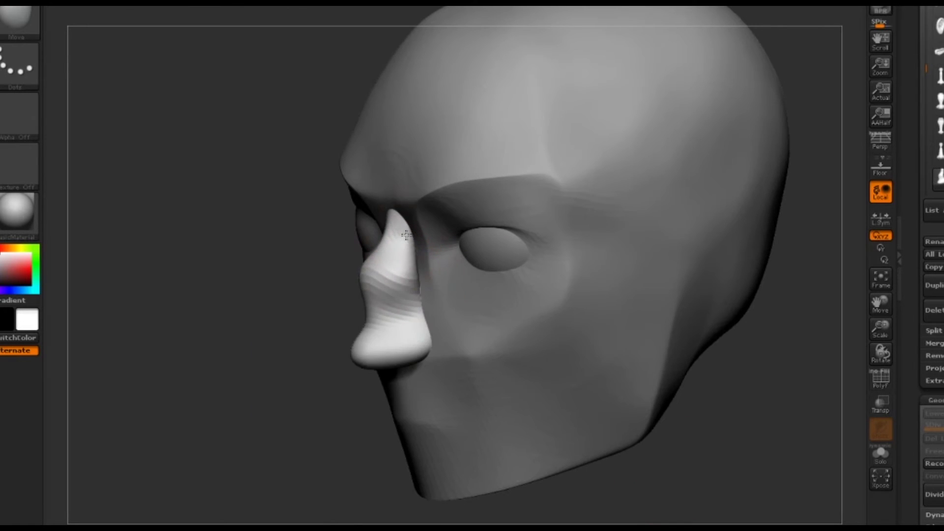
pyautogui.moveTo(406, 235); pyautogui.dragTo(348, 358)
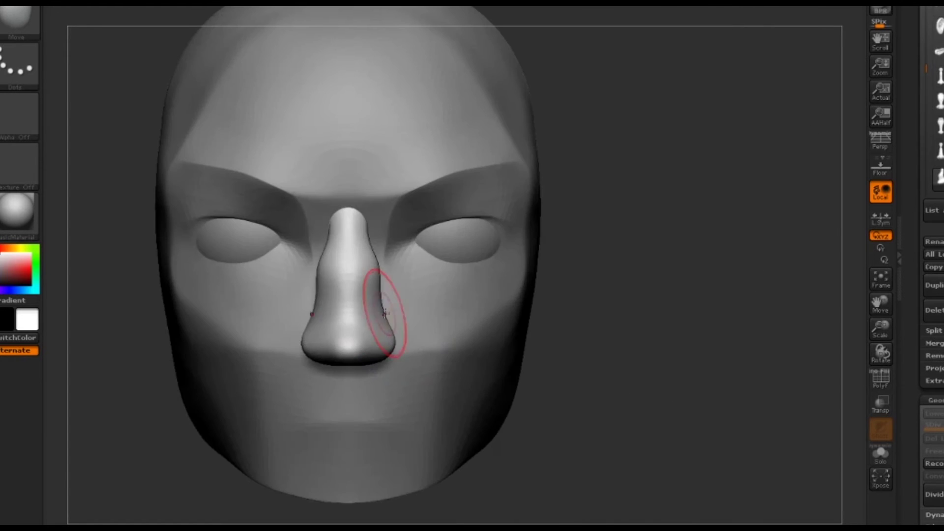
pyautogui.moveTo(386, 316); pyautogui.dragTo(361, 212)
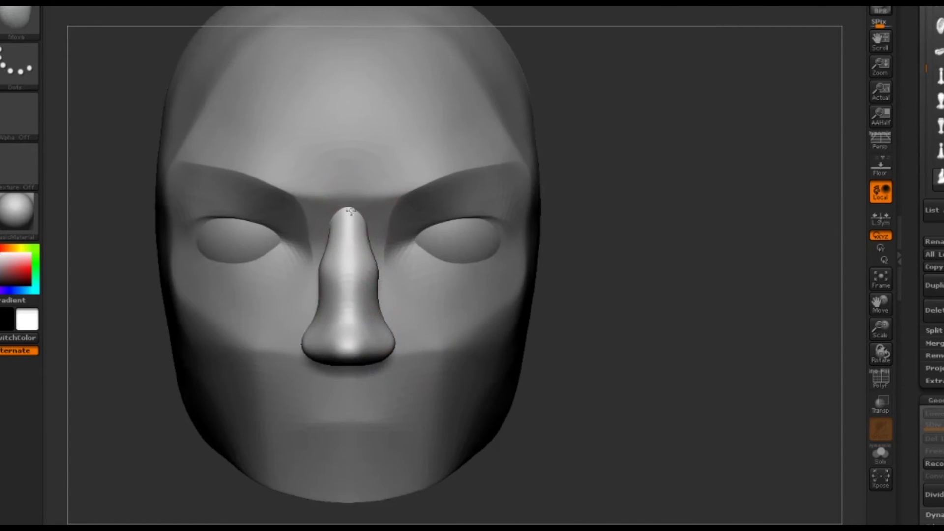
pyautogui.moveTo(492, 275); pyautogui.dragTo(516, 207)
# Zoom under the nose and start carving nostrils and rims with ClayBuildup (BC).
pyautogui.keyDown('alt'); pyautogui.moveTo(651, 295); pyautogui.dragTo(812, 422); pyautogui.keyUp('alt')
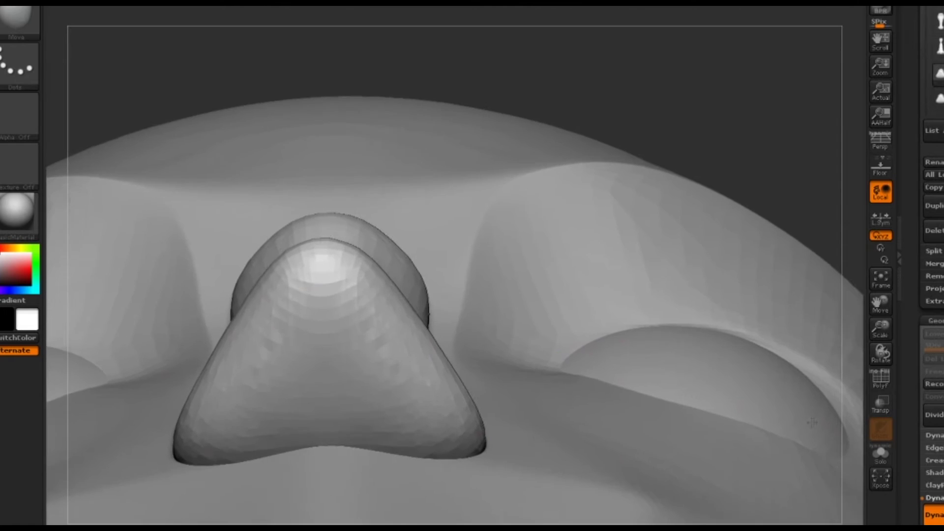
pyautogui.press('space')
pyautogui.press('b')
pyautogui.press('c')
pyautogui.press('b')
pyautogui.moveTo(390, 421)
pyautogui.mouseDown()
pyautogui.moveTo(373, 361)
pyautogui.moveTo(394, 423)
pyautogui.mouseUp()
pyautogui.moveTo(403, 339)
pyautogui.mouseDown()
pyautogui.moveTo(463, 411)
pyautogui.moveTo(428, 329)
pyautogui.mouseUp()
# Deepen both nostrils, resculpt the columella, and smooth the faceted surfaces.
pyautogui.moveTo(388, 433); pyautogui.dragTo(370, 377)
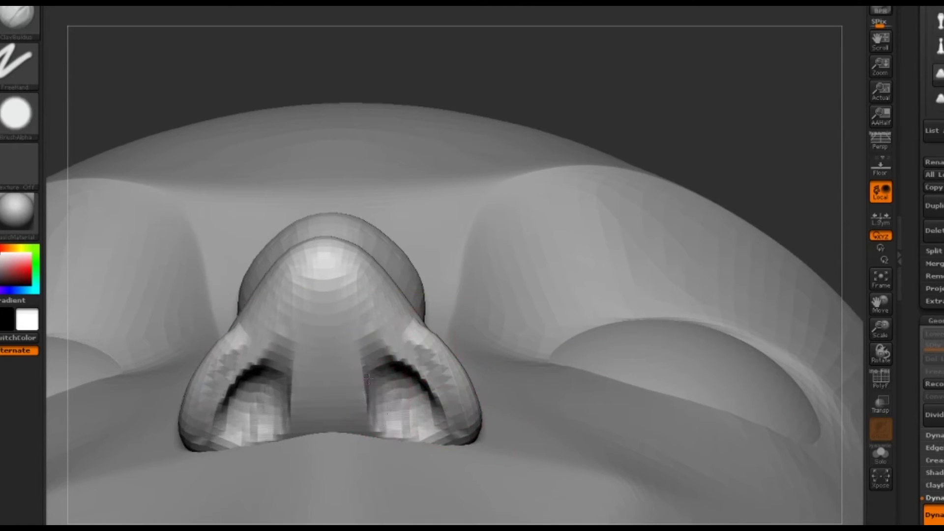
pyautogui.moveTo(388, 415)
pyautogui.mouseDown()
pyautogui.moveTo(394, 378)
pyautogui.moveTo(403, 423)
pyautogui.moveTo(369, 358)
pyautogui.mouseUp()
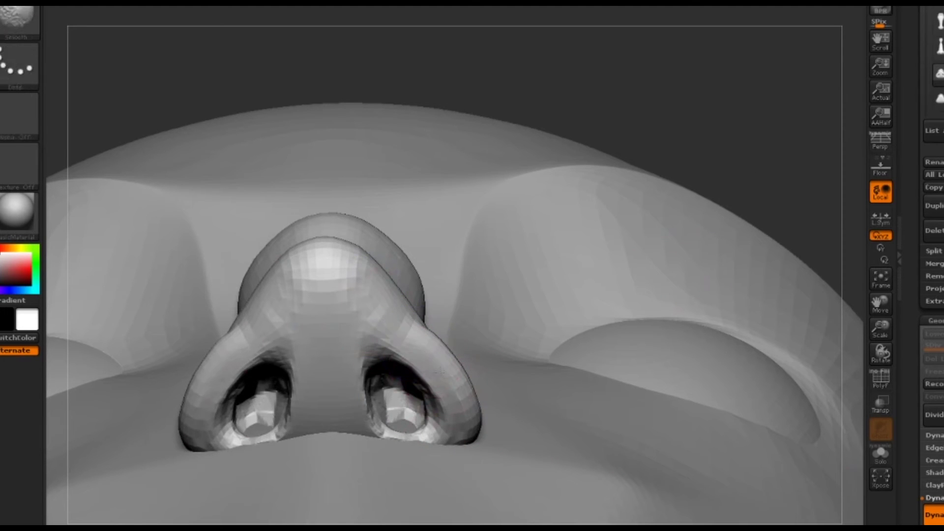
pyautogui.keyDown('shift'); pyautogui.moveTo(383, 393); pyautogui.dragTo(393, 432); pyautogui.keyUp('shift')
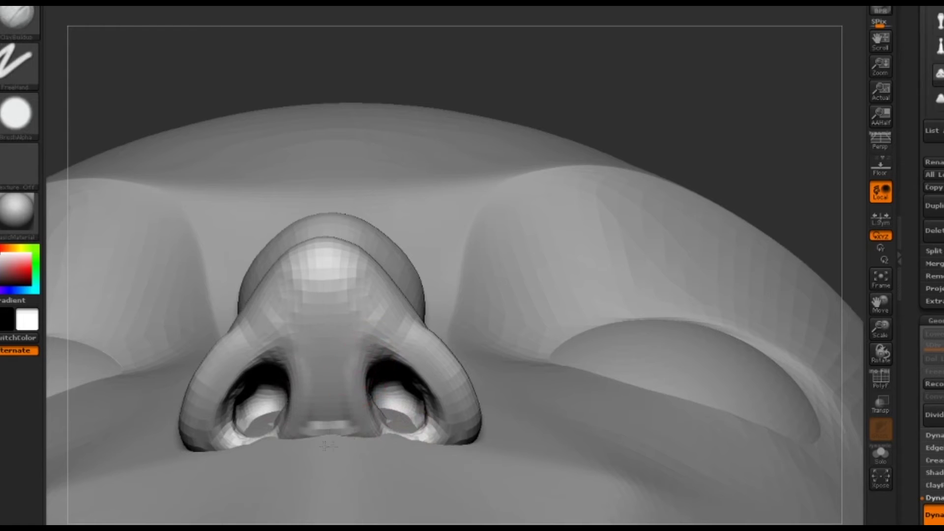
pyautogui.moveTo(325, 446); pyautogui.dragTo(328, 403)
pyautogui.moveTo(295, 344)
pyautogui.mouseDown()
pyautogui.moveTo(374, 340)
pyautogui.moveTo(265, 422)
pyautogui.mouseUp()
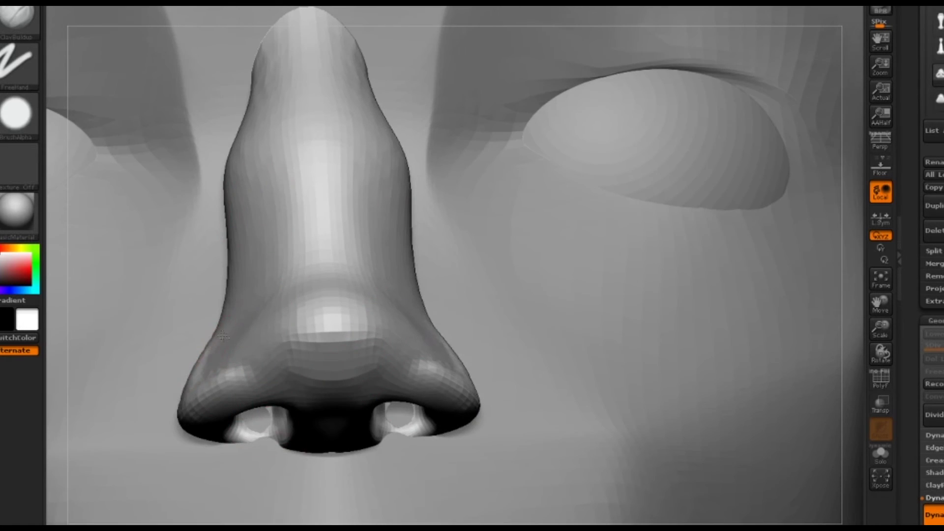
# Smooth the nostril area, then build up and soften a ridge on the bridge.
pyautogui.moveTo(223, 336)
pyautogui.mouseDown()
pyautogui.moveTo(434, 310)
pyautogui.moveTo(513, 404)
pyautogui.mouseUp()
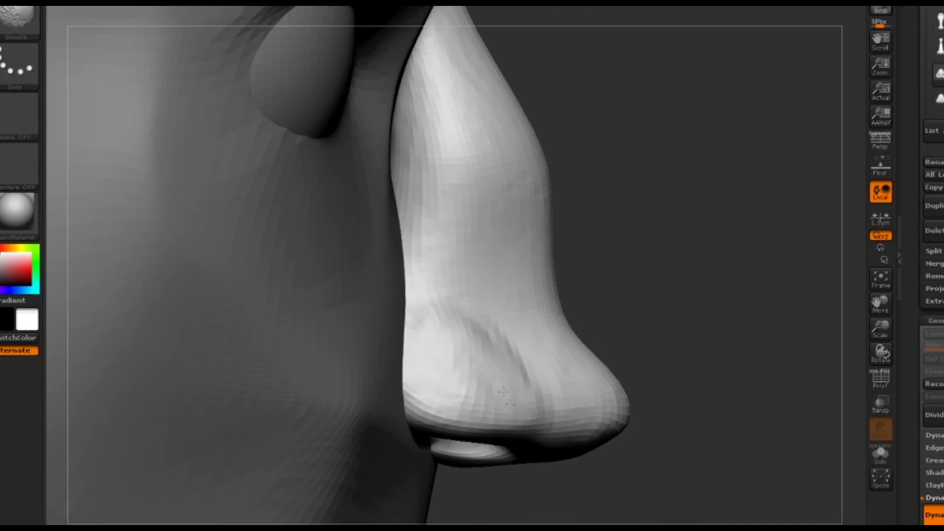
pyautogui.moveTo(678, 364)
pyautogui.keyDown('shift'); pyautogui.mouseDown()
pyautogui.moveTo(503, 321)
pyautogui.moveTo(457, 388)
pyautogui.mouseUp(); pyautogui.keyUp('shift')
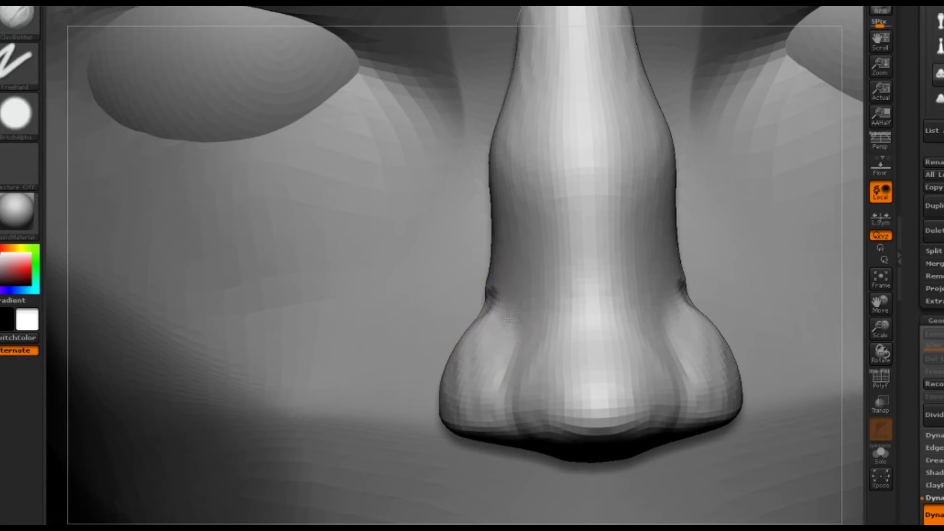
pyautogui.keyDown('shift'); pyautogui.moveTo(543, 375); pyautogui.dragTo(540, 398); pyautogui.keyUp('shift')
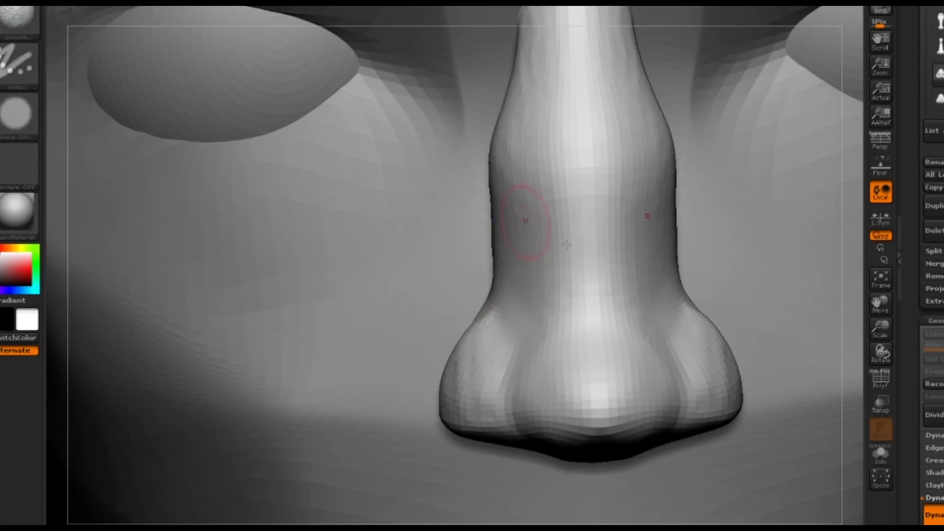
pyautogui.moveTo(570, 201); pyautogui.dragTo(516, 190)
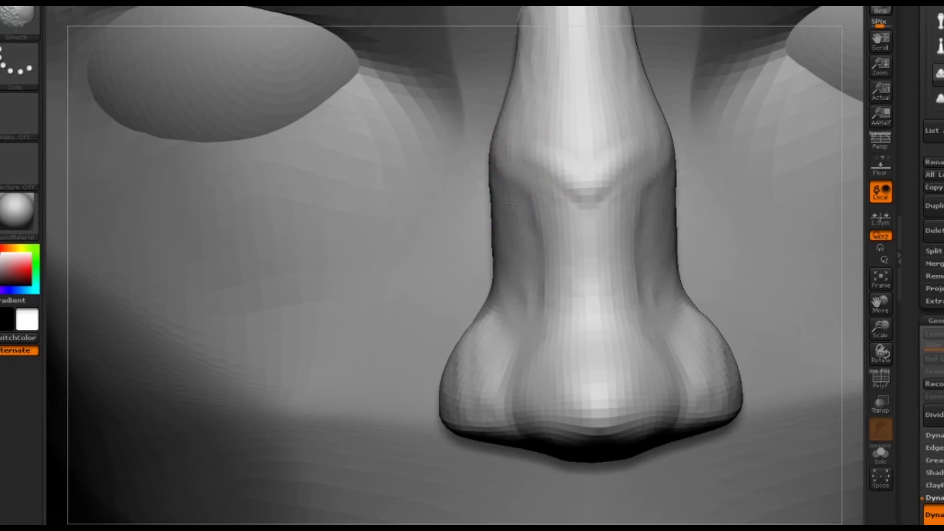
pyautogui.moveTo(566, 207)
pyautogui.keyDown('shift'); pyautogui.mouseDown()
pyautogui.moveTo(620, 172)
pyautogui.moveTo(541, 202)
pyautogui.moveTo(614, 182)
pyautogui.mouseUp(); pyautogui.keyUp('shift')
# Smooth the left edge of the nose bridge and review the tip and whole head.
pyautogui.moveTo(614, 371); pyautogui.dragTo(577, 397)
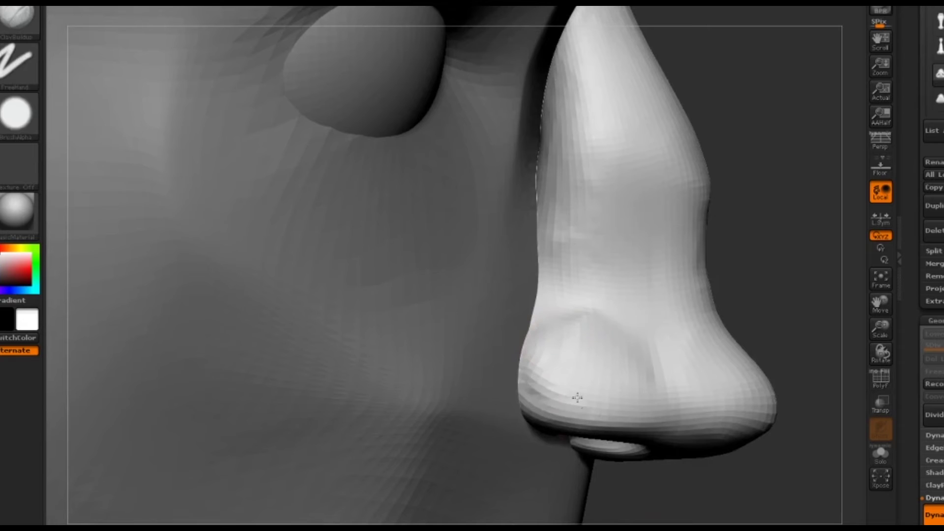
pyautogui.keyDown('shift'); pyautogui.moveTo(539, 98); pyautogui.dragTo(540, 226); pyautogui.keyUp('shift')
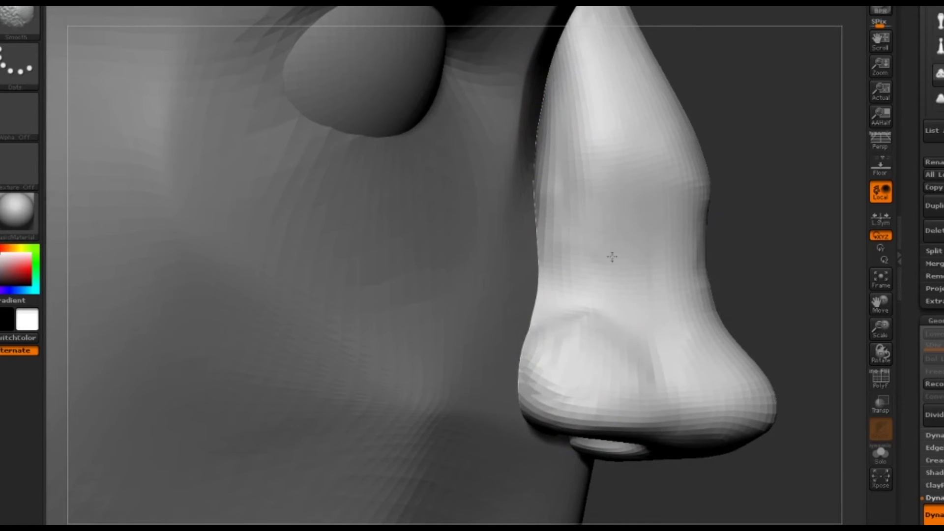
pyautogui.moveTo(795, 271); pyautogui.dragTo(728, 172)
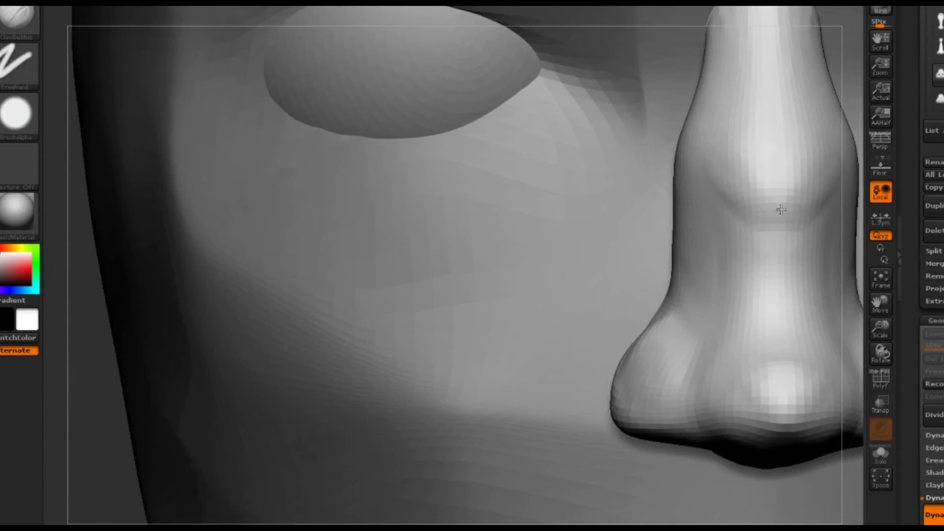
pyautogui.keyDown('shift'); pyautogui.moveTo(779, 510); pyautogui.dragTo(542, 69); pyautogui.keyUp('shift')
pyautogui.keyDown('alt'); pyautogui.moveTo(556, 38); pyautogui.dragTo(519, 250); pyautogui.keyUp('alt')
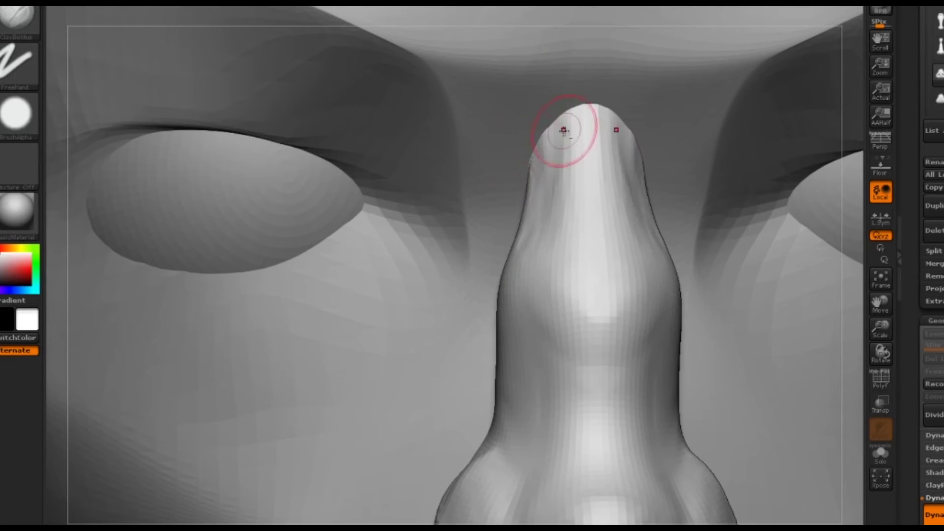
pyautogui.scroll(-5, 604, 491)
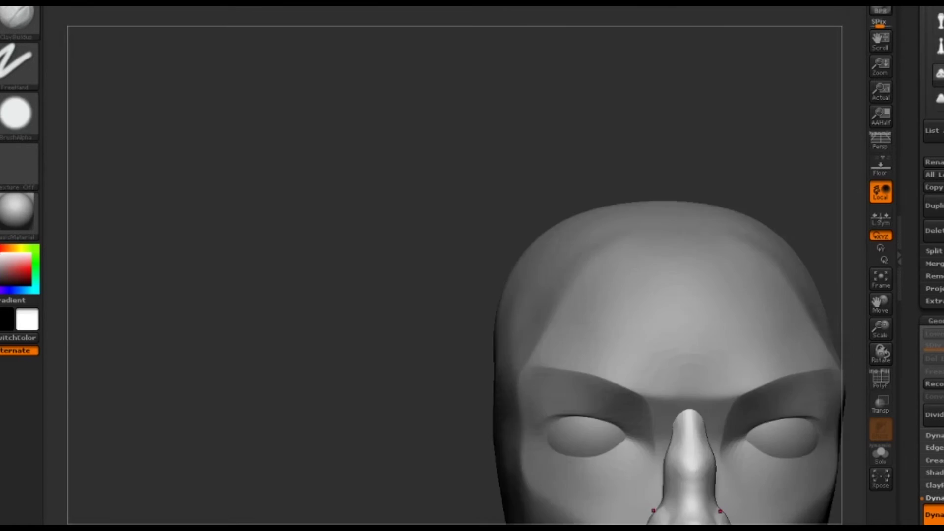
pyautogui.moveTo(771, 256)
pyautogui.keyDown('alt'); pyautogui.mouseDown()
pyautogui.moveTo(647, 135)
pyautogui.moveTo(685, 446)
pyautogui.moveTo(693, 433)
pyautogui.mouseUp(); pyautogui.keyUp('alt')
pyautogui.scroll(5, 539, 332)
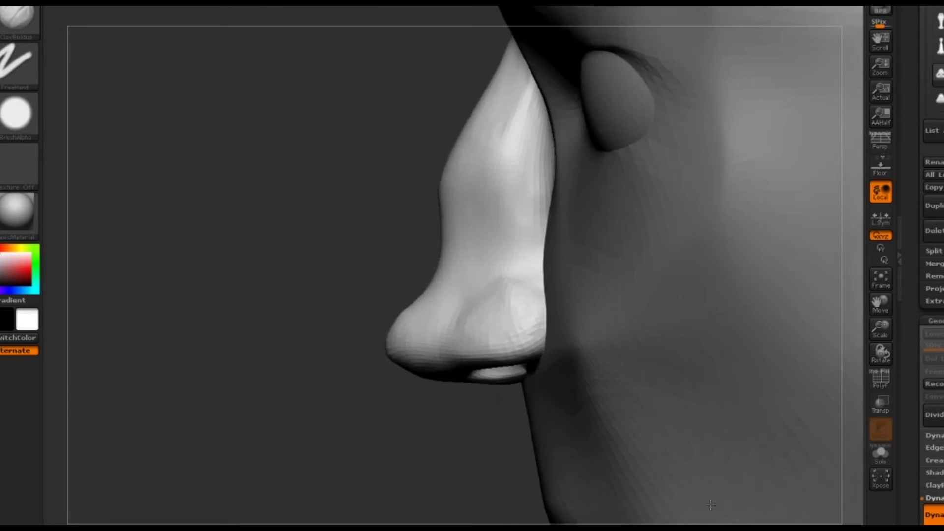
# Shift-smooth the nose, check it from all sides, and pinch the tip into a sharper ridge.
pyautogui.moveTo(539, 331); pyautogui.dragTo(388, 367)
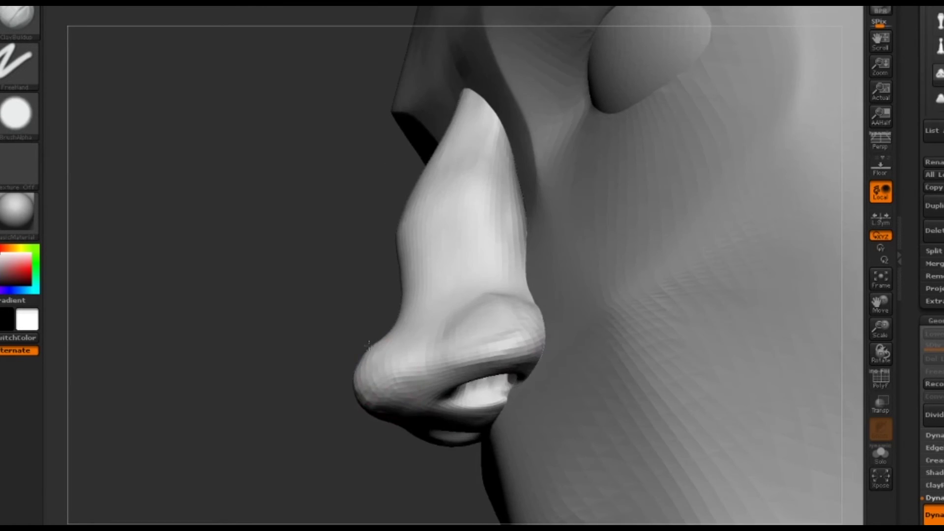
pyautogui.press('shift')
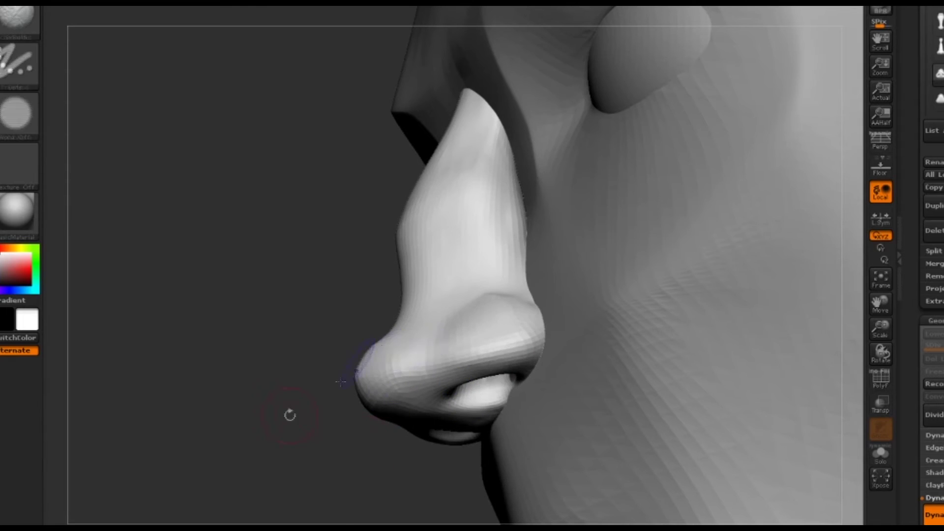
pyautogui.keyDown('shift'); pyautogui.moveTo(289, 413); pyautogui.dragTo(368, 289); pyautogui.keyUp('shift')
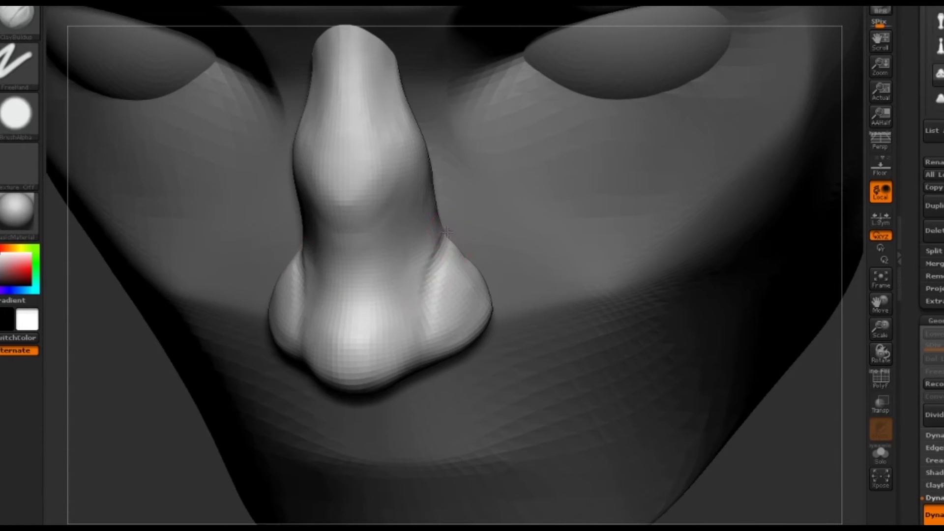
pyautogui.press('shift')
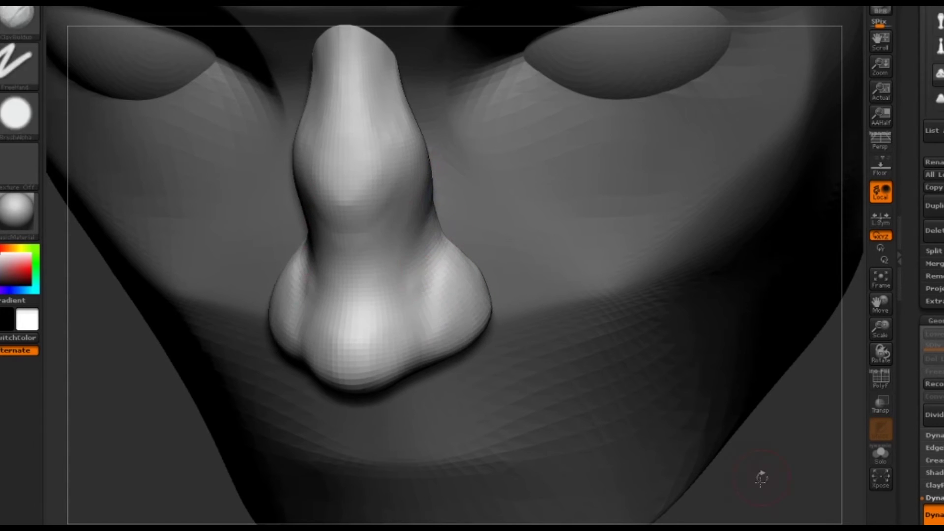
pyautogui.keyDown('shift'); pyautogui.moveTo(762, 476); pyautogui.dragTo(453, 174); pyautogui.keyUp('shift')
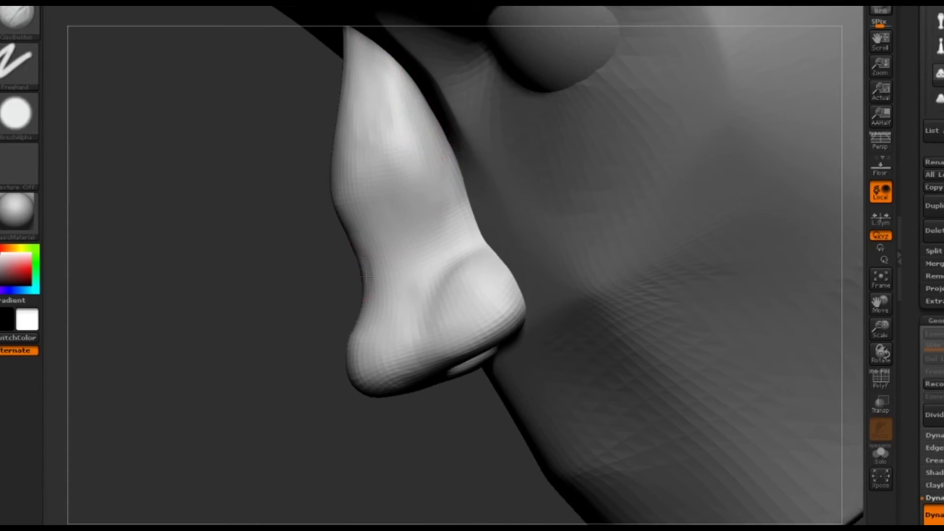
pyautogui.keyDown('shift'); pyautogui.moveTo(248, 383); pyautogui.dragTo(778, 422); pyautogui.keyUp('shift')
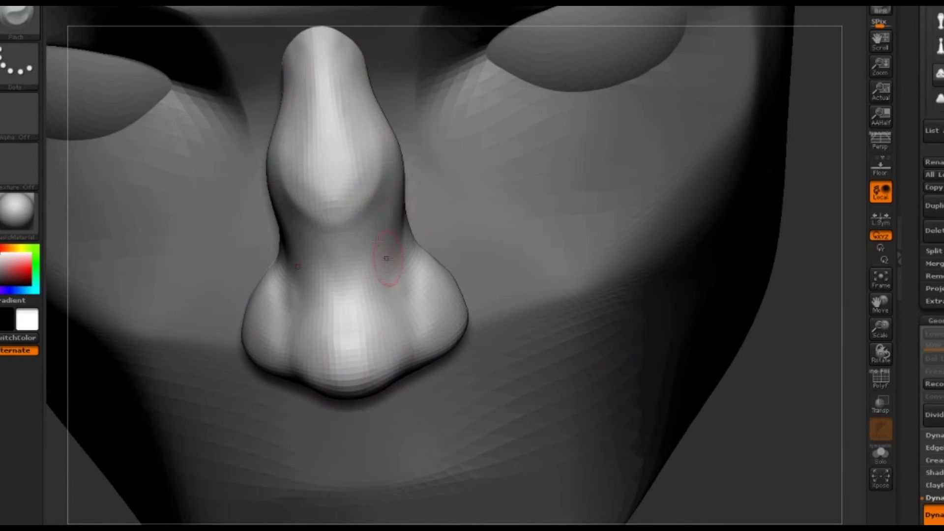
pyautogui.moveTo(359, 373); pyautogui.dragTo(383, 395)
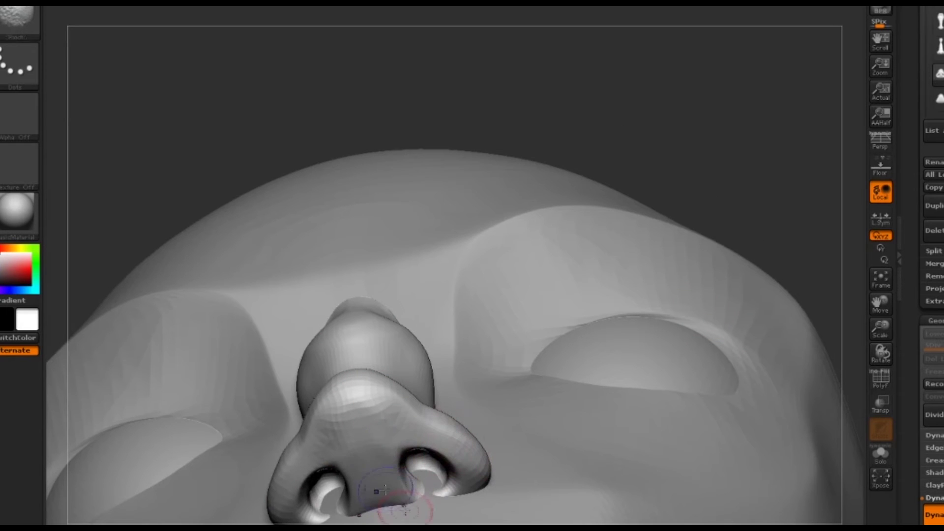
pyautogui.moveTo(462, 501)
pyautogui.keyDown('shift'); pyautogui.mouseDown()
pyautogui.moveTo(427, 359)
pyautogui.moveTo(334, 434)
pyautogui.mouseUp(); pyautogui.keyUp('shift')
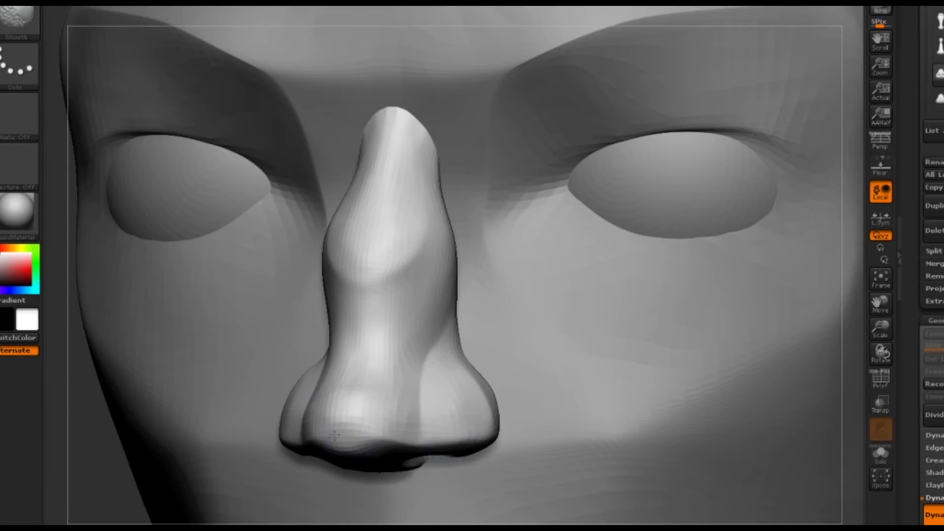
pyautogui.moveTo(499, 513); pyautogui.dragTo(355, 359)
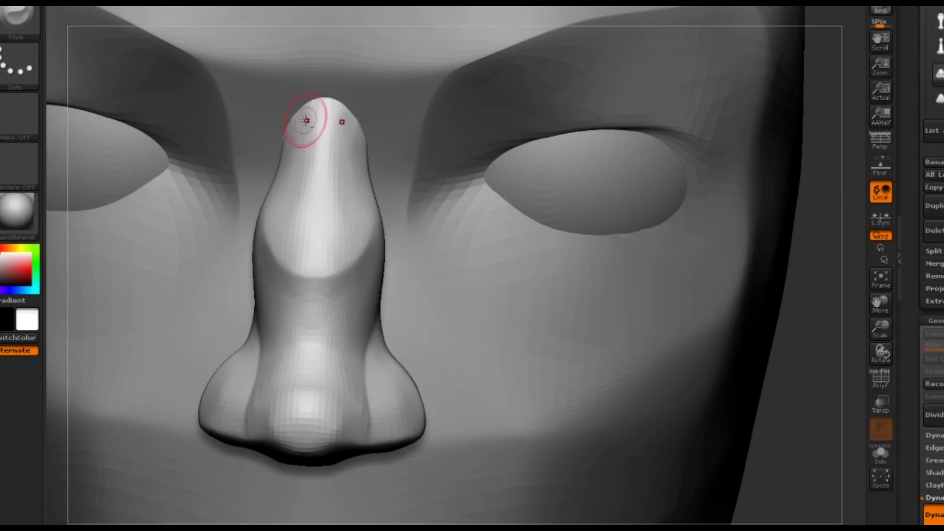
pyautogui.moveTo(323, 426)
pyautogui.keyDown('shift'); pyautogui.mouseDown()
pyautogui.moveTo(312, 395)
pyautogui.moveTo(270, 368)
pyautogui.mouseUp(); pyautogui.keyUp('shift')
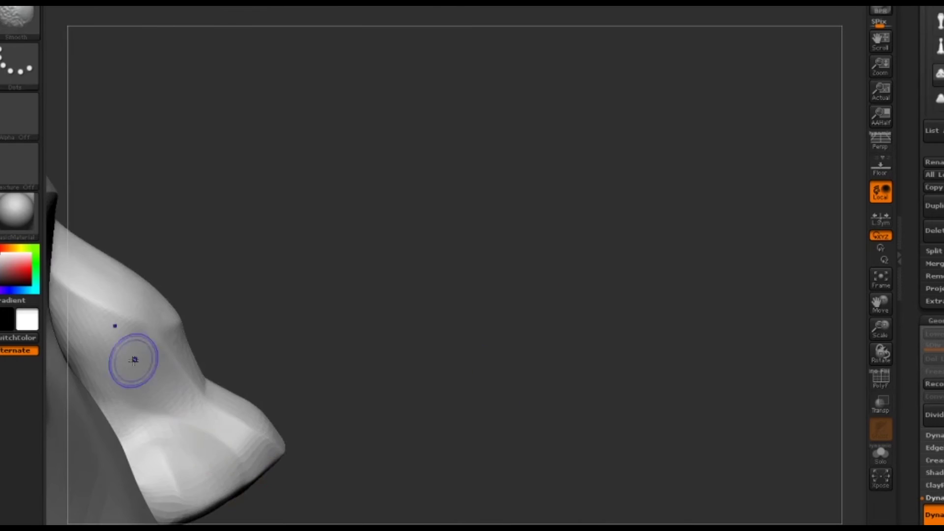
# Adjust the brush size and push the nostril undersides deeper.
pyautogui.moveTo(299, 461); pyautogui.dragTo(485, 319)
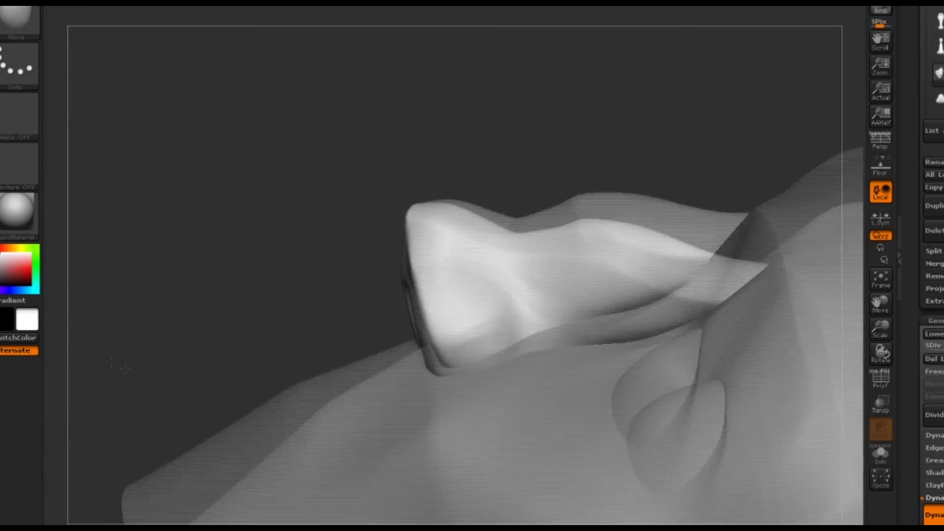
pyautogui.moveTo(454, 261); pyautogui.dragTo(422, 380)
pyautogui.press('space')
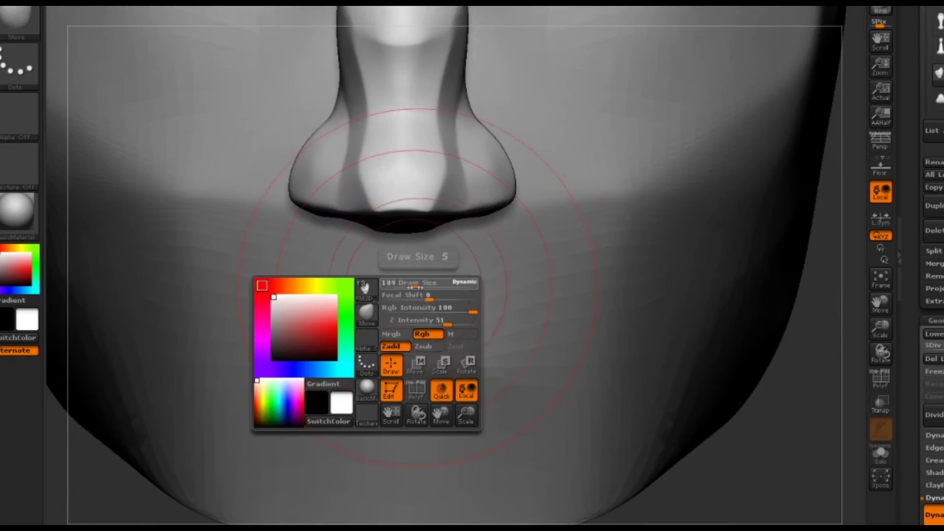
pyautogui.moveTo(459, 205); pyautogui.dragTo(462, 211)
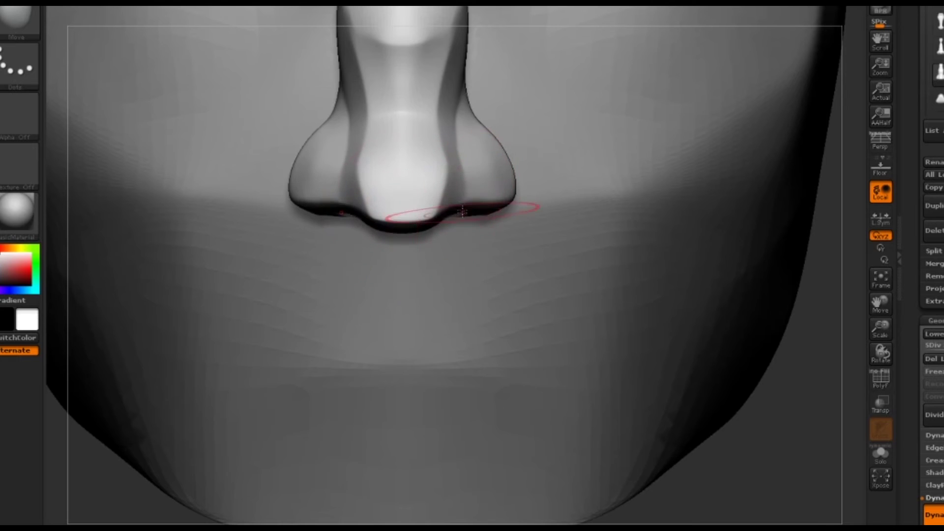
pyautogui.press('f')
pyautogui.moveTo(600, 485); pyautogui.dragTo(461, 347)
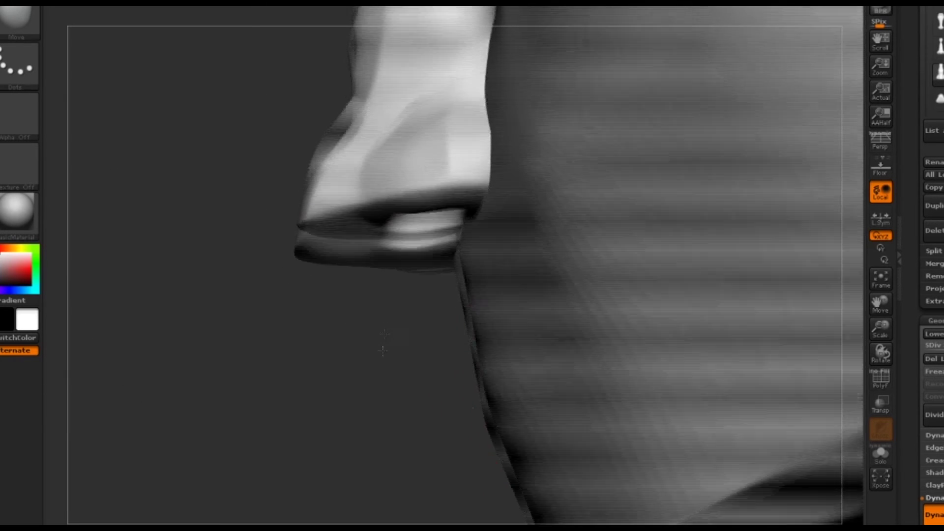
pyautogui.keyDown('alt'); pyautogui.moveTo(466, 407); pyautogui.dragTo(367, 311); pyautogui.keyUp('alt')
# With ClayBuildup (BC), build up a rounder, fuller nose tip, orbiting to check its shape.
pyautogui.press('b')
pyautogui.press('c')
pyautogui.press('b')
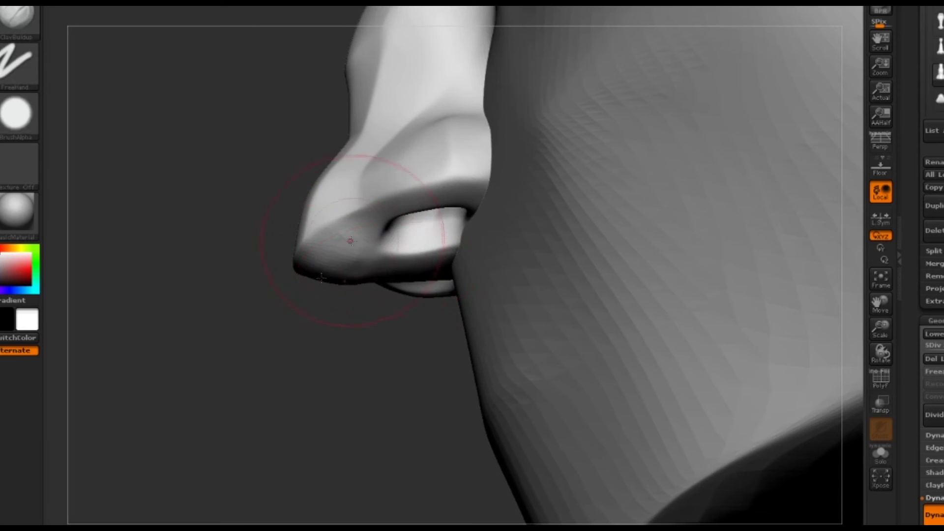
pyautogui.moveTo(351, 240)
pyautogui.mouseDown()
pyautogui.moveTo(285, 190)
pyautogui.moveTo(336, 230)
pyautogui.mouseUp()
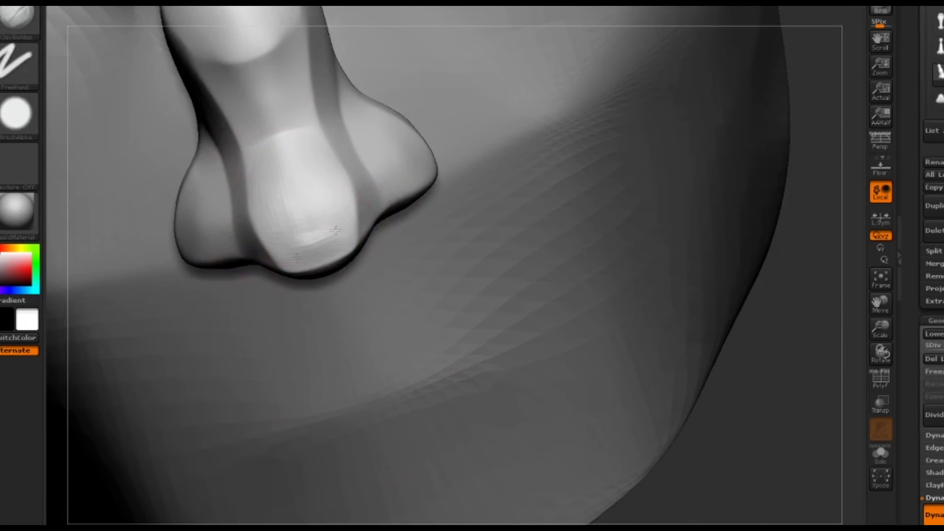
pyautogui.moveTo(265, 193); pyautogui.dragTo(264, 186)
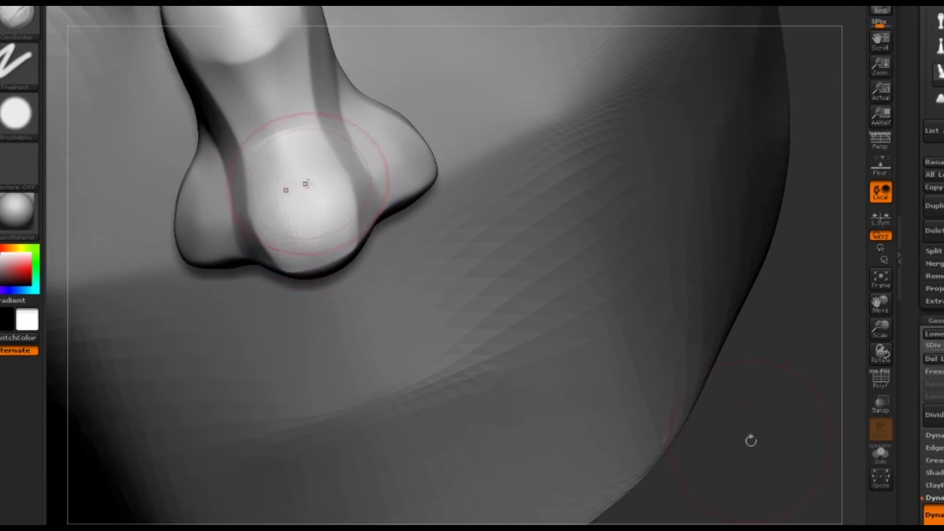
pyautogui.moveTo(751, 440); pyautogui.dragTo(406, 143)
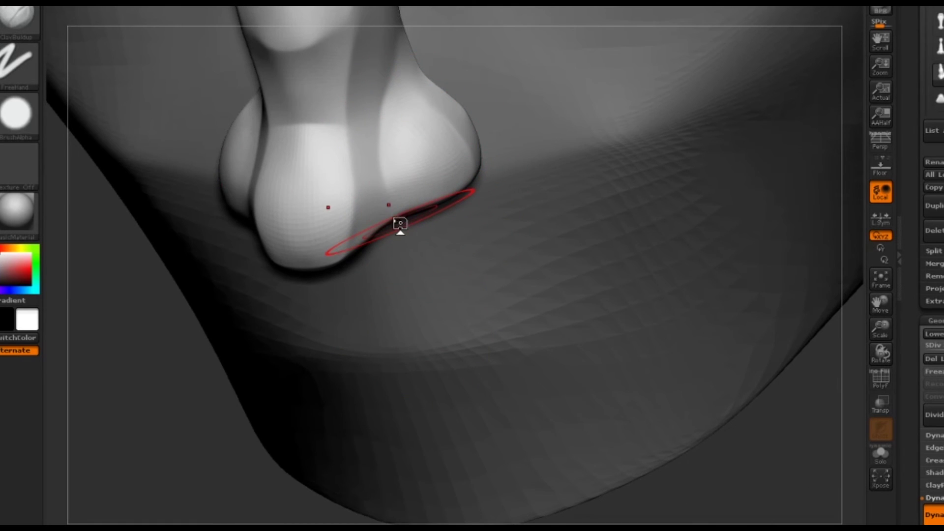
pyautogui.moveTo(226, 427); pyautogui.dragTo(449, 93)
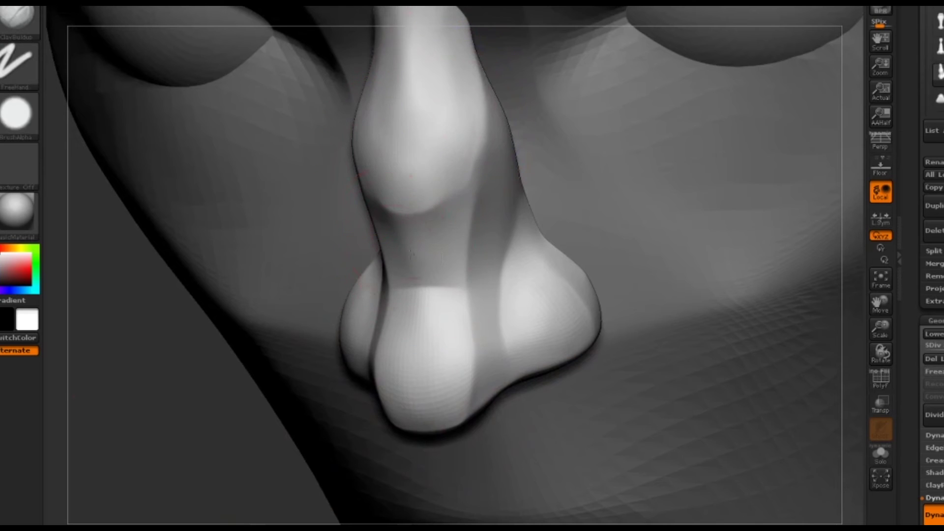
pyautogui.moveTo(421, 169)
pyautogui.mouseDown()
pyautogui.moveTo(459, 106)
pyautogui.moveTo(305, 352)
pyautogui.moveTo(432, 131)
pyautogui.mouseUp()
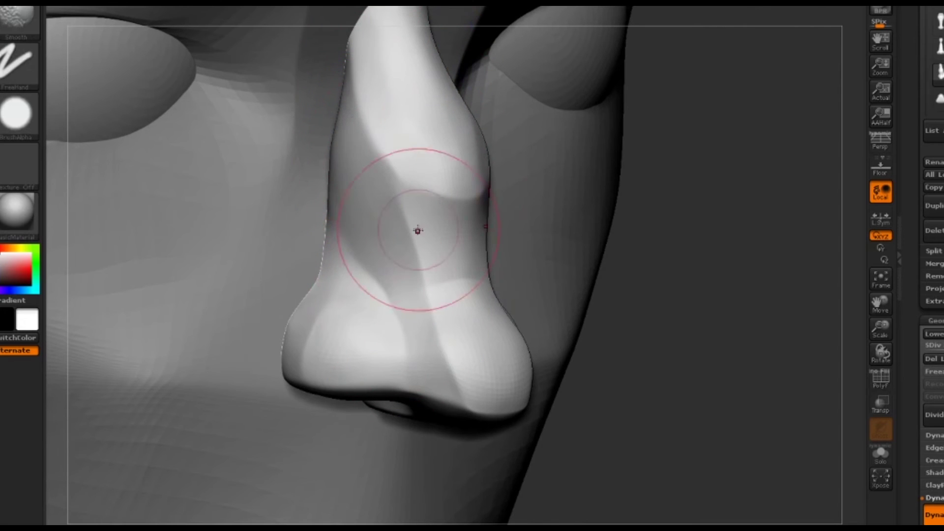
pyautogui.moveTo(700, 447)
pyautogui.mouseDown()
pyautogui.moveTo(466, 251)
pyautogui.moveTo(629, 486)
pyautogui.mouseUp()
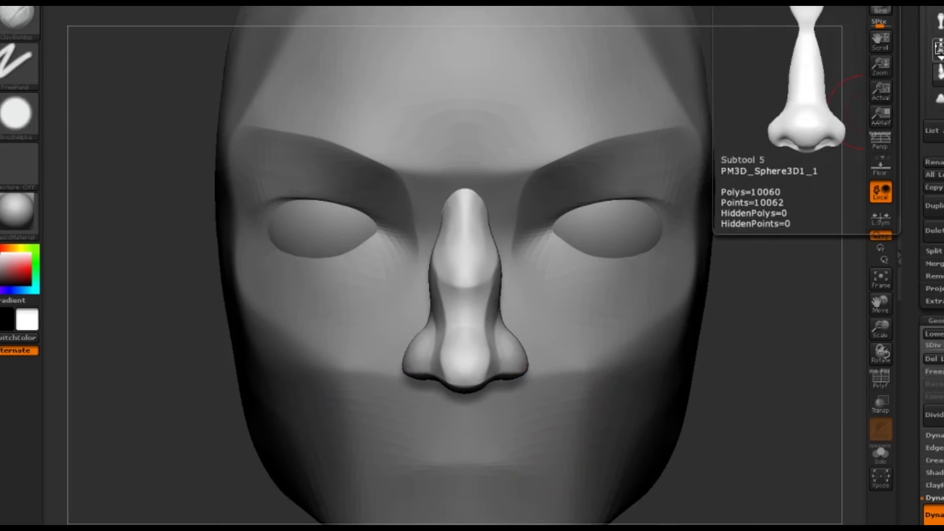
# At the lowest subdivision, build up and smooth the nose bridge in profile and front view.
pyautogui.hotkey('shift', 'd')
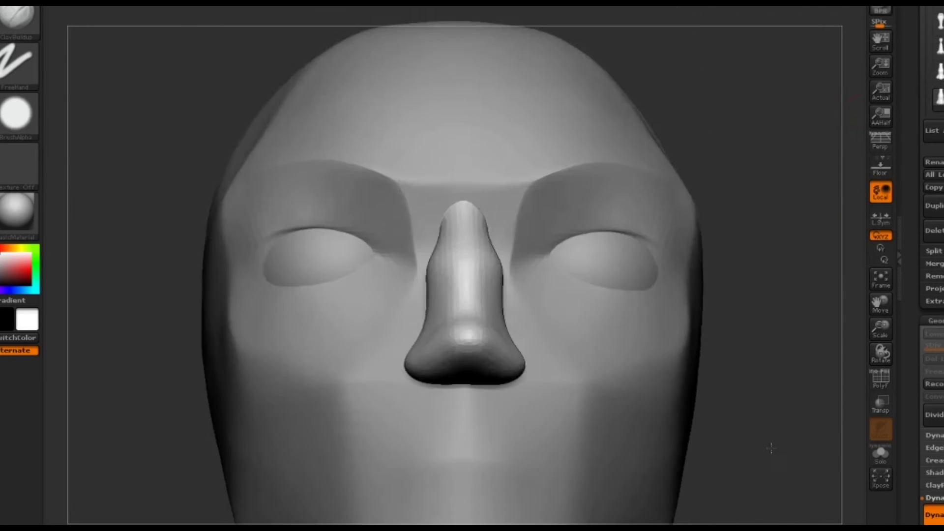
pyautogui.moveTo(811, 344); pyautogui.dragTo(489, 343)
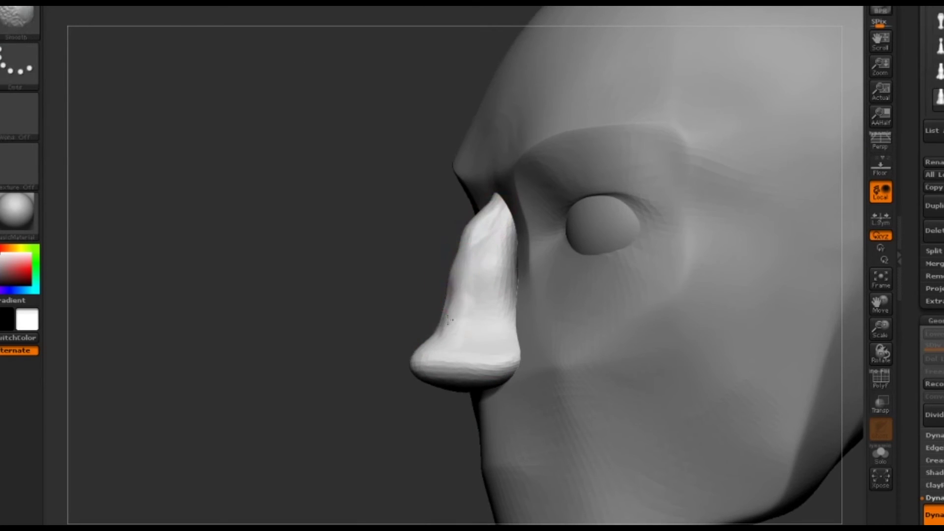
pyautogui.keyDown('shift'); pyautogui.moveTo(490, 208); pyautogui.dragTo(418, 352); pyautogui.keyUp('shift')
pyautogui.moveTo(491, 249); pyautogui.dragTo(457, 277)
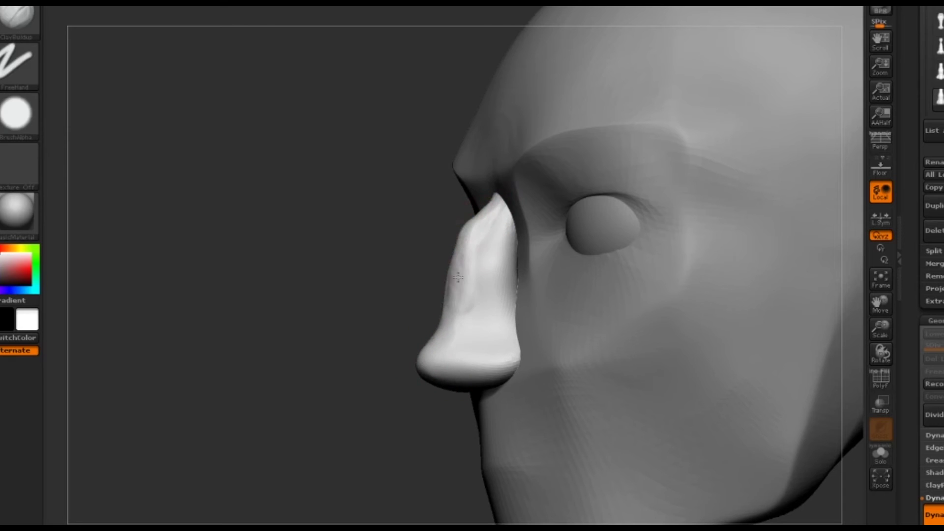
pyautogui.keyDown('shift'); pyautogui.moveTo(505, 150); pyautogui.dragTo(367, 413); pyautogui.keyUp('shift')
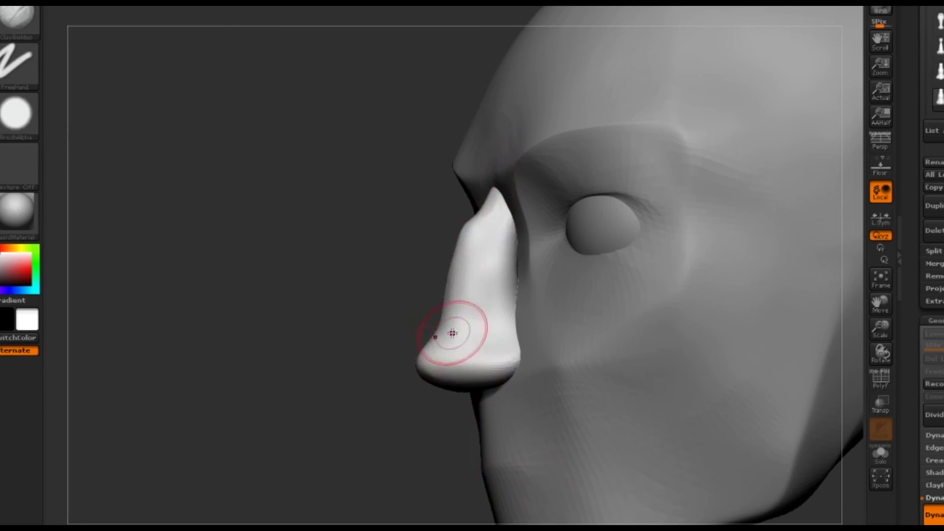
pyautogui.moveTo(374, 221); pyautogui.dragTo(491, 226)
pyautogui.moveTo(511, 266); pyautogui.dragTo(506, 394)
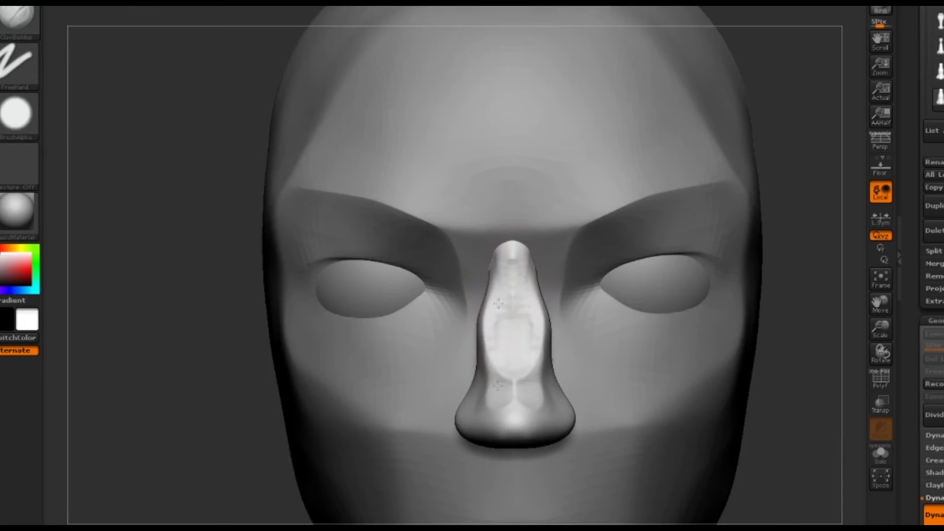
pyautogui.keyDown('shift'); pyautogui.moveTo(508, 292); pyautogui.dragTo(499, 393); pyautogui.keyUp('shift')
# Smooth the nose tip and reshape the bridge, pulling the tip out longer and forward.
pyautogui.moveTo(221, 393); pyautogui.dragTo(123, 393)
pyautogui.moveTo(499, 375)
pyautogui.keyDown('shift'); pyautogui.mouseDown()
pyautogui.moveTo(442, 408)
pyautogui.moveTo(468, 408)
pyautogui.mouseUp(); pyautogui.keyUp('shift')
pyautogui.moveTo(511, 246); pyautogui.dragTo(506, 379)
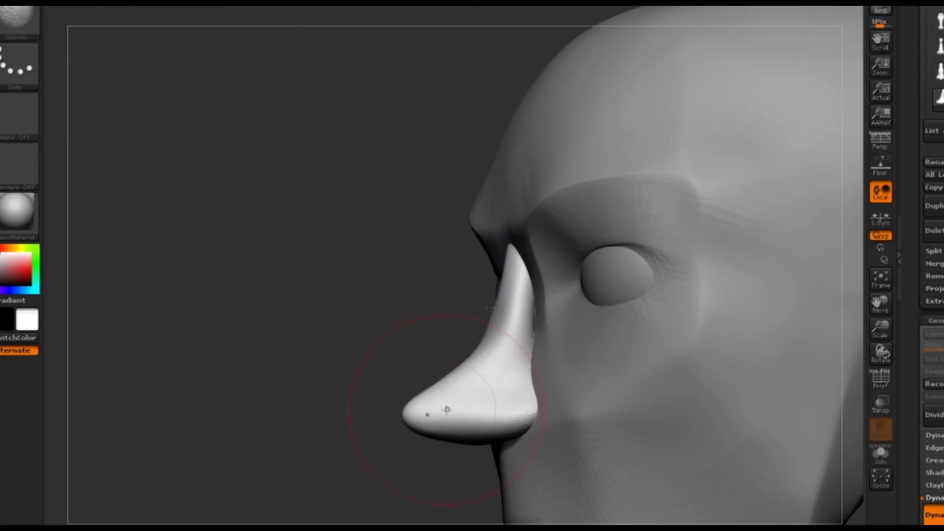
pyautogui.moveTo(423, 422); pyautogui.dragTo(462, 365)
# With a much smaller brush, push the tip further forward and thicken the upper nose.
pyautogui.press('space')
pyautogui.moveTo(521, 302); pyautogui.dragTo(492, 303)
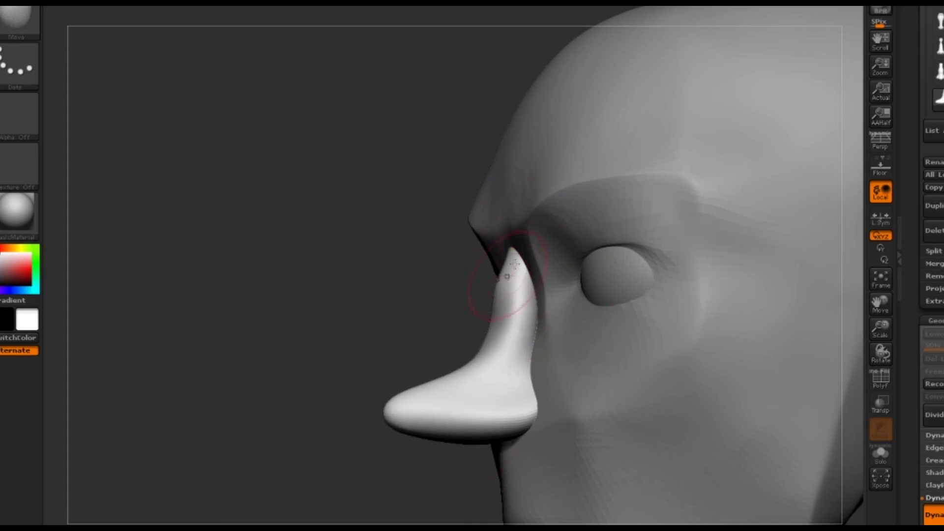
pyautogui.moveTo(387, 498); pyautogui.dragTo(453, 484)
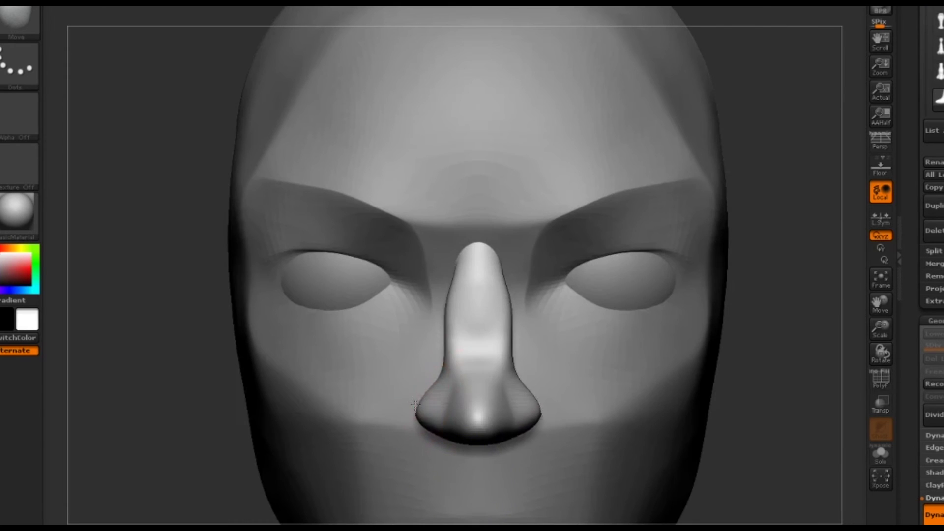
pyautogui.moveTo(207, 442)
pyautogui.mouseDown()
pyautogui.moveTo(375, 455)
pyautogui.moveTo(497, 314)
pyautogui.moveTo(499, 274)
pyautogui.moveTo(460, 356)
pyautogui.moveTo(493, 379)
pyautogui.mouseUp()
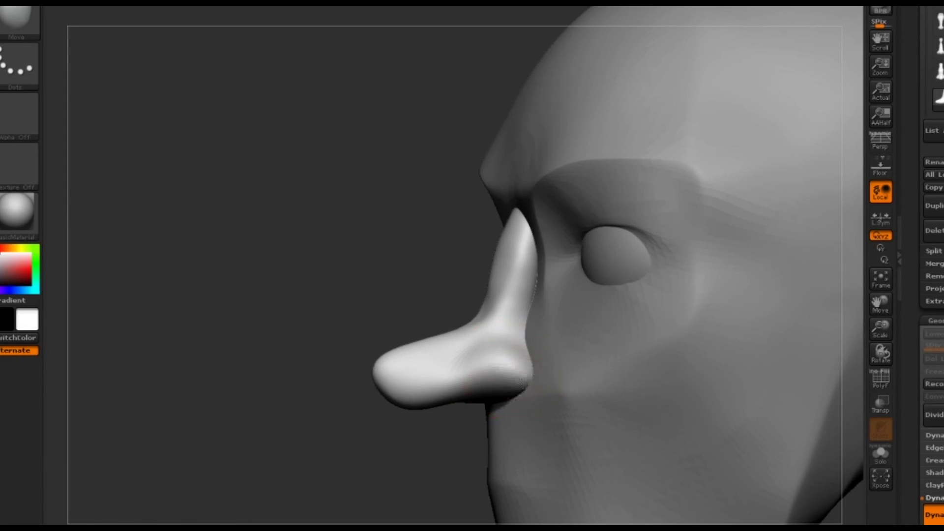
pyautogui.keyDown('alt'); pyautogui.moveTo(416, 477); pyautogui.dragTo(295, 411); pyautogui.keyUp('alt')
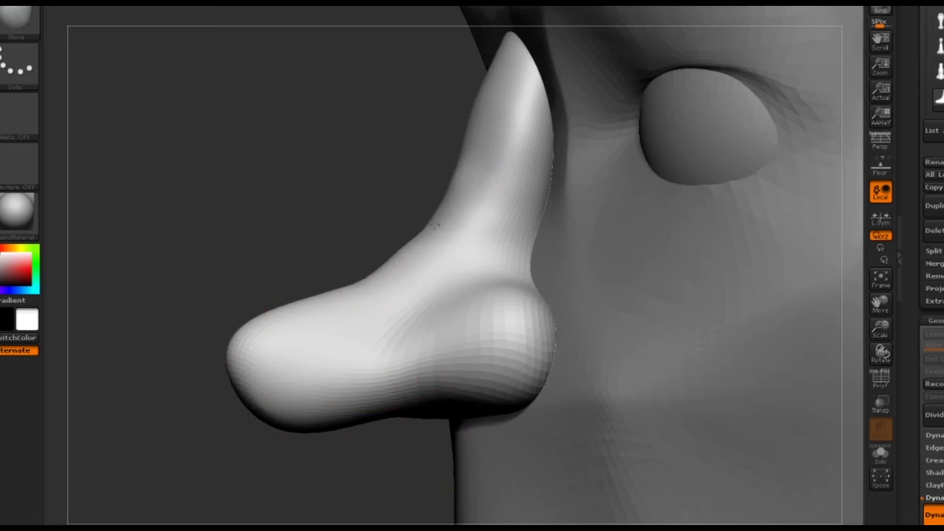
pyautogui.moveTo(264, 384); pyautogui.dragTo(364, 379)
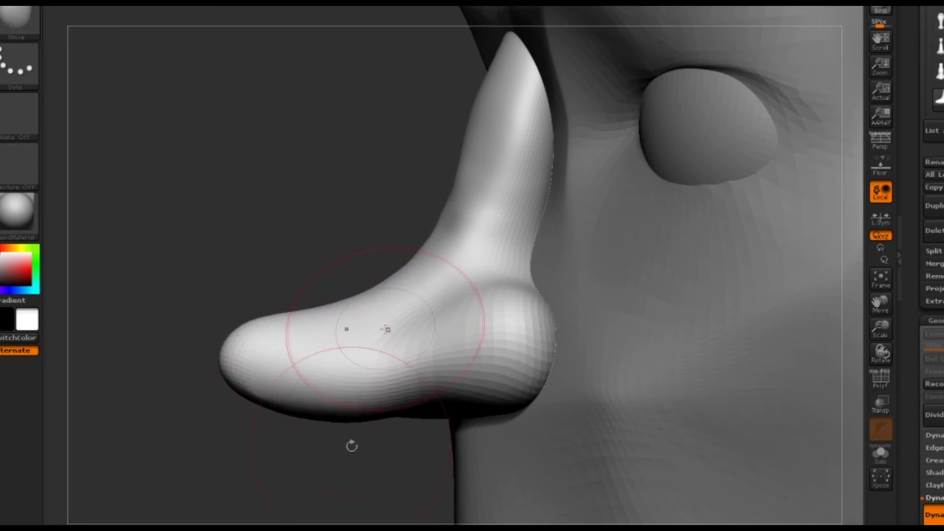
pyautogui.moveTo(472, 163)
pyautogui.mouseDown()
pyautogui.moveTo(491, 88)
pyautogui.moveTo(439, 237)
pyautogui.mouseUp()
pyautogui.moveTo(369, 484); pyautogui.dragTo(416, 437)
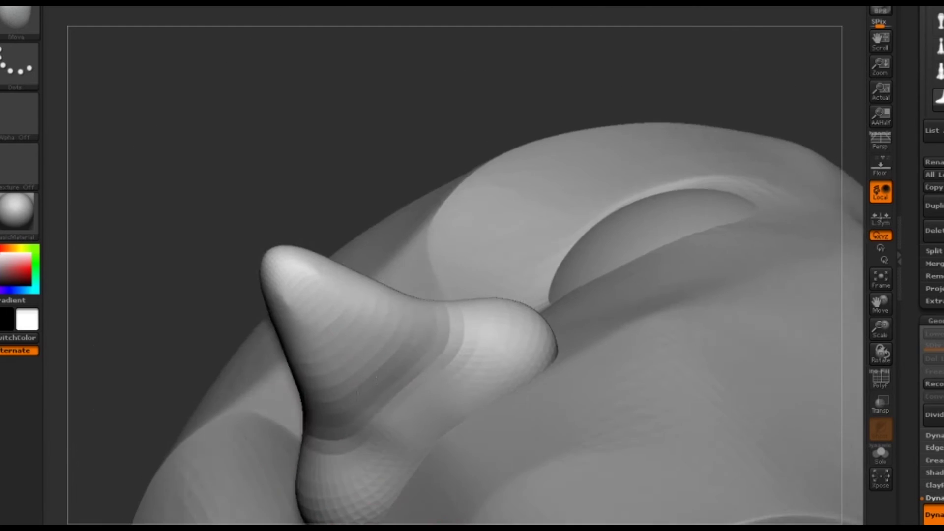
# Carve two nostril holes with ClayBuildup and smooth them into rounded openings.
pyautogui.press('b')
pyautogui.press('c')
pyautogui.press('b')
pyautogui.press('space')
pyautogui.moveTo(465, 376)
pyautogui.mouseDown()
pyautogui.moveTo(481, 379)
pyautogui.moveTo(462, 374)
pyautogui.moveTo(466, 360)
pyautogui.moveTo(507, 327)
pyautogui.mouseUp()
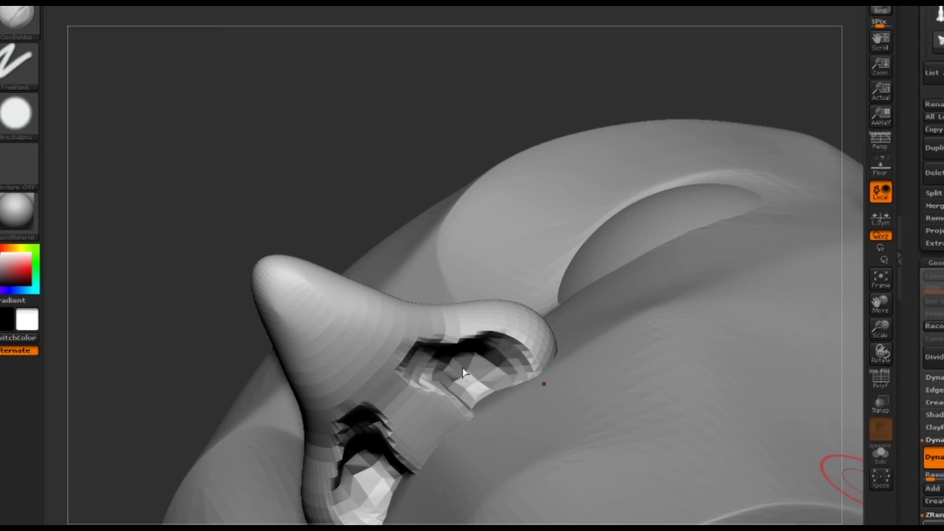
pyautogui.moveTo(506, 337)
pyautogui.keyDown('shift'); pyautogui.mouseDown()
pyautogui.moveTo(443, 379)
pyautogui.moveTo(484, 354)
pyautogui.mouseUp(); pyautogui.keyUp('shift')
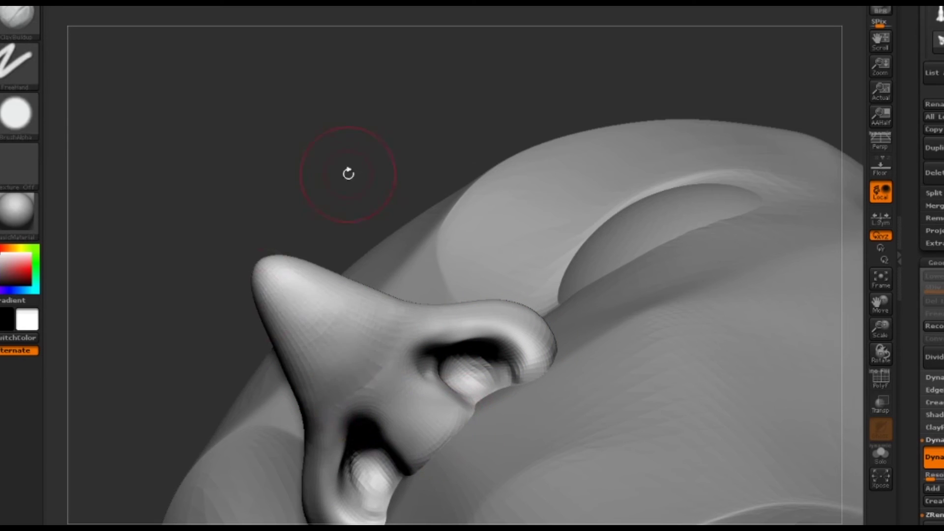
# From a near-front view, reshape the crease under the nose tip with the Pinch brush.
pyautogui.moveTo(347, 172); pyautogui.dragTo(383, 378)
pyautogui.press('b')
pyautogui.press('p')
pyautogui.press('i')
pyautogui.press('space')
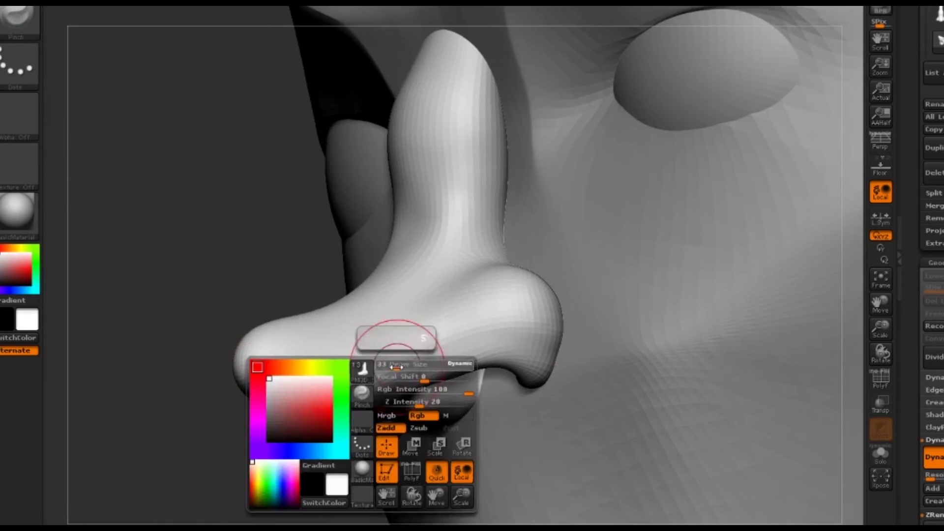
pyautogui.moveTo(275, 385); pyautogui.dragTo(369, 397)
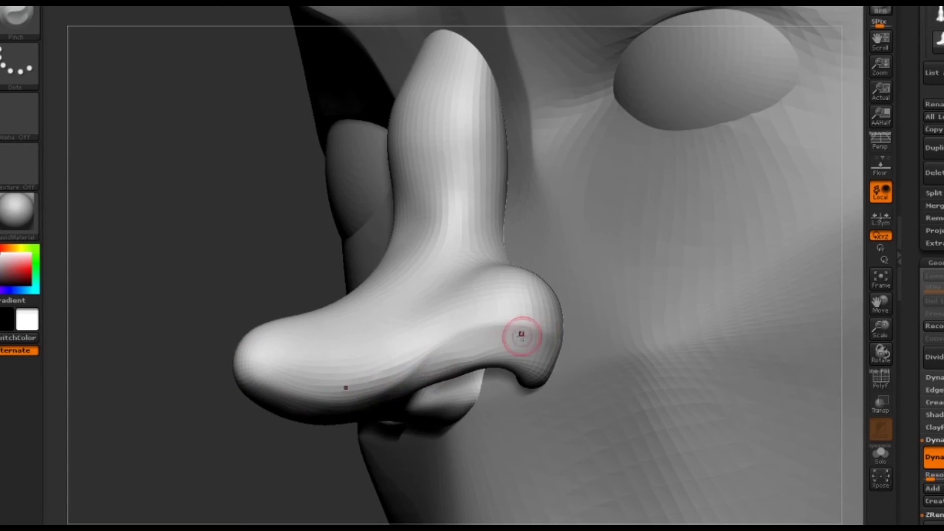
# Turn to look up into the nostril and smooth its inner surface.
pyautogui.moveTo(266, 505); pyautogui.dragTo(360, 373)
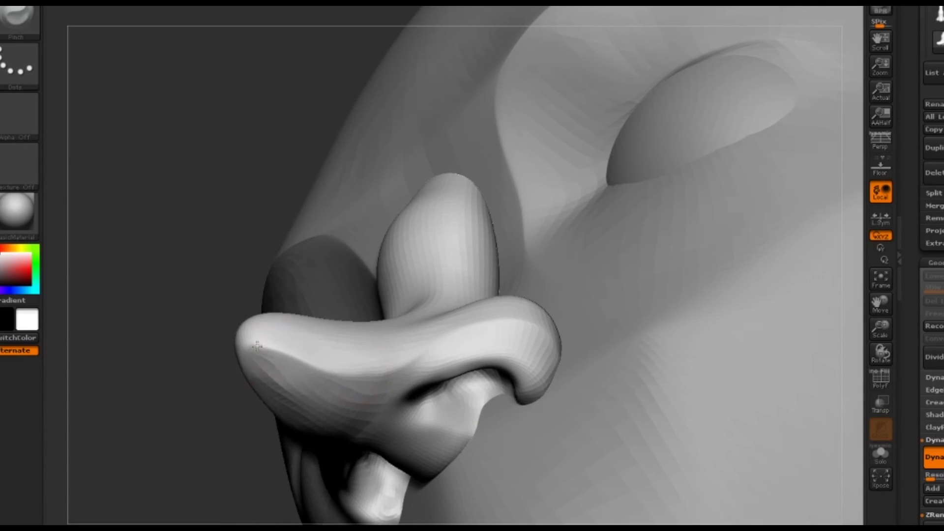
pyautogui.moveTo(390, 432); pyautogui.dragTo(438, 396)
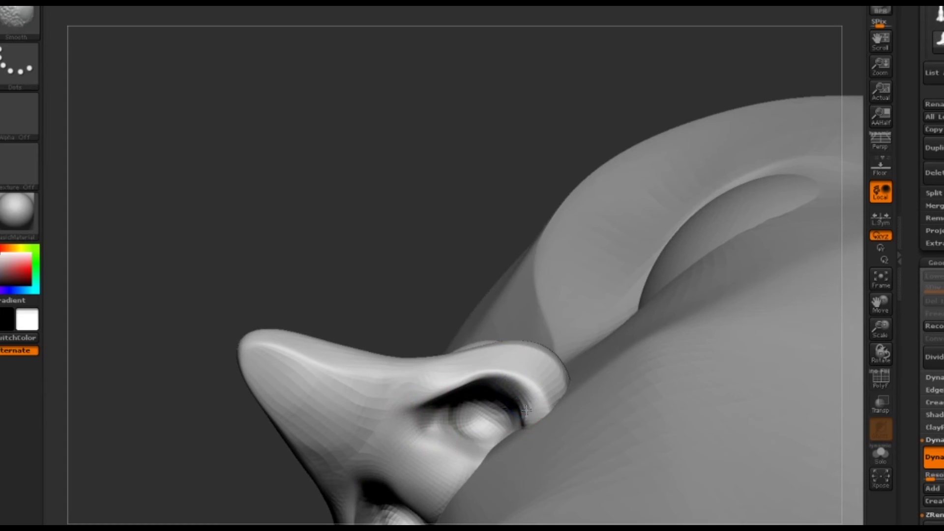
pyautogui.moveTo(384, 295); pyautogui.dragTo(397, 248)
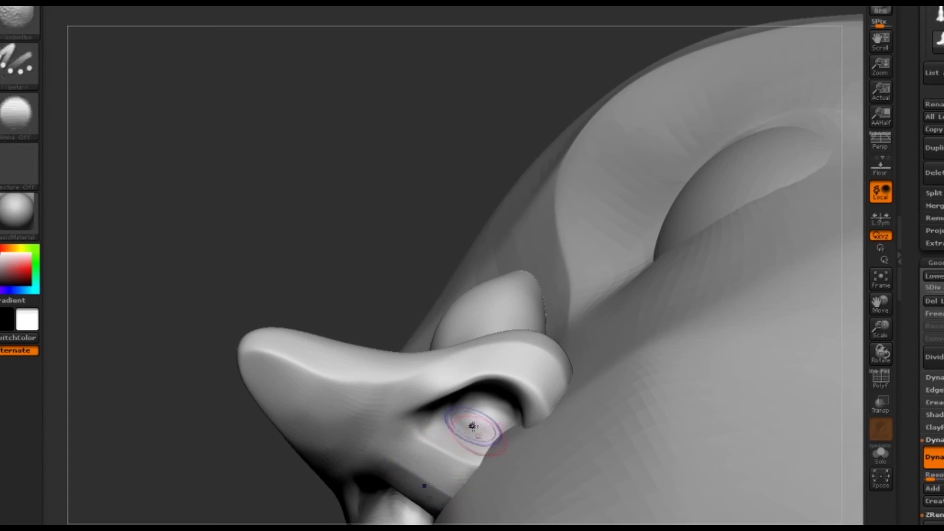
pyautogui.keyDown('shift'); pyautogui.moveTo(472, 423); pyautogui.dragTo(464, 418); pyautogui.keyUp('shift')
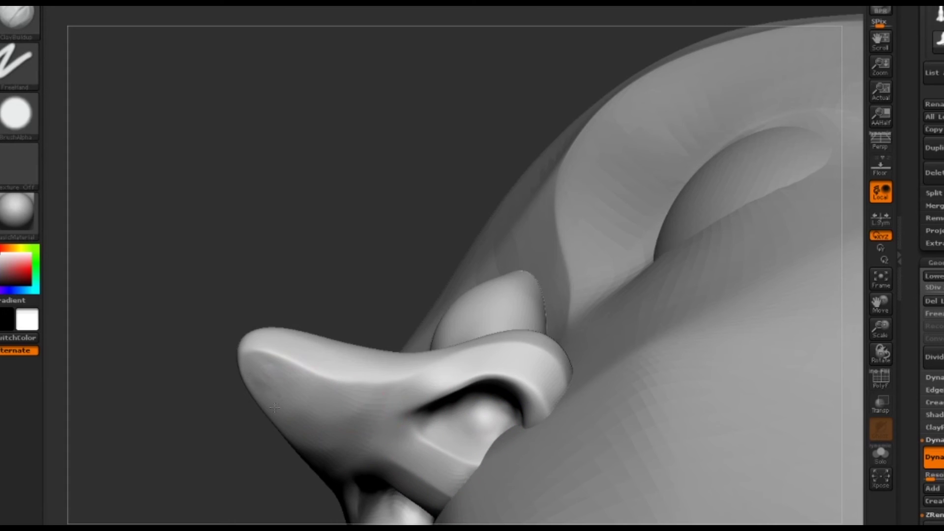
pyautogui.press('shift')
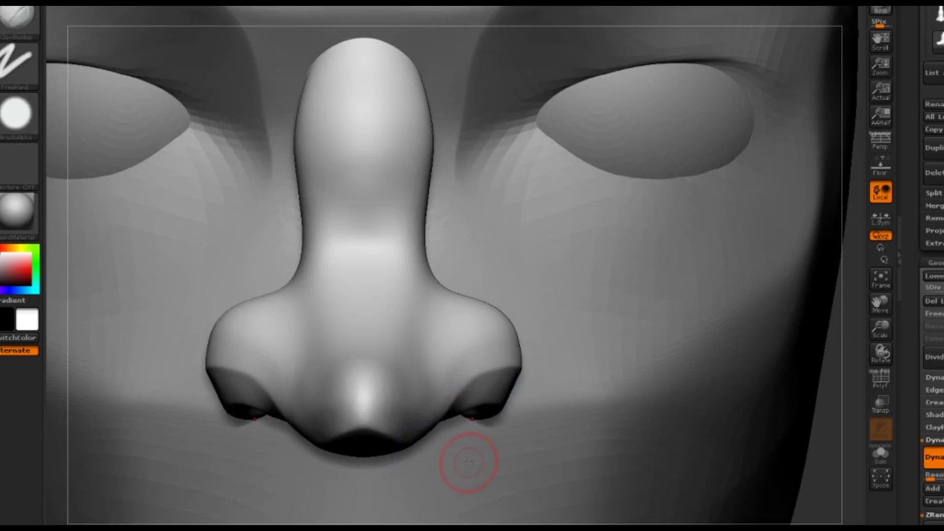
# Pinch a sharper crease down the nose with the Pinch brush, then Shift-smooth the surface.
pyautogui.press('b')
pyautogui.press('p')
pyautogui.press('i')
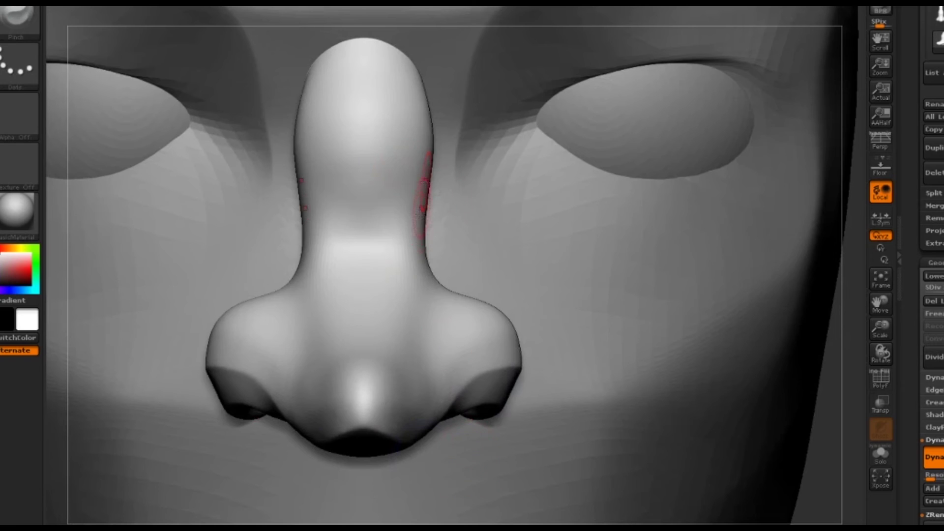
pyautogui.moveTo(389, 196); pyautogui.dragTo(379, 246)
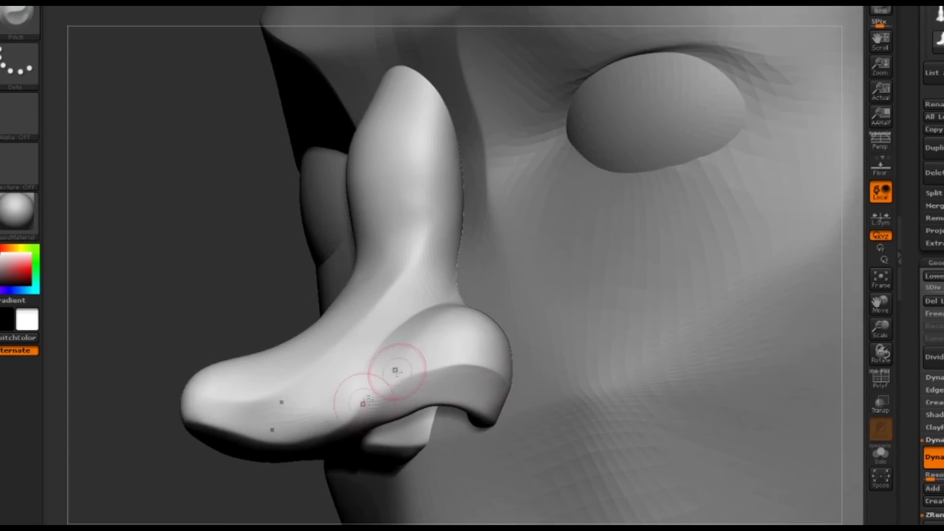
pyautogui.press('shift')
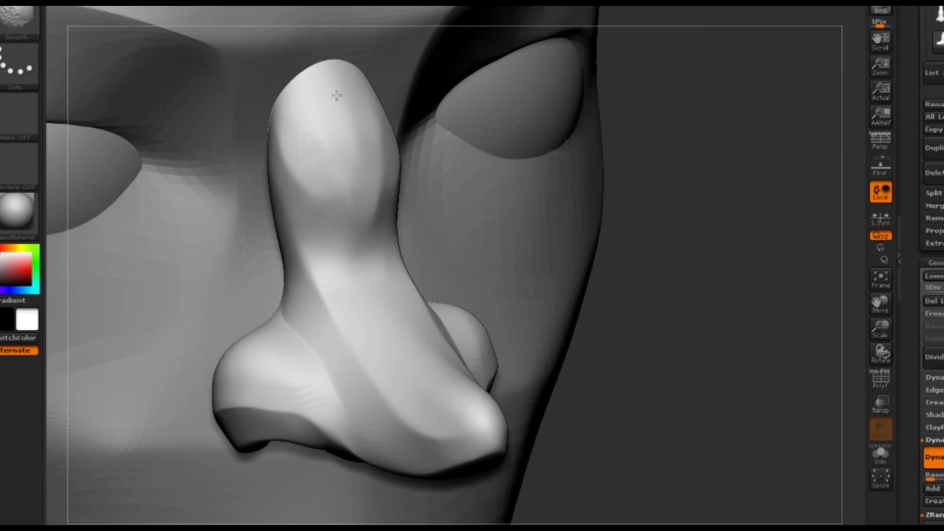
pyautogui.press('shift')
pyautogui.press('shift')
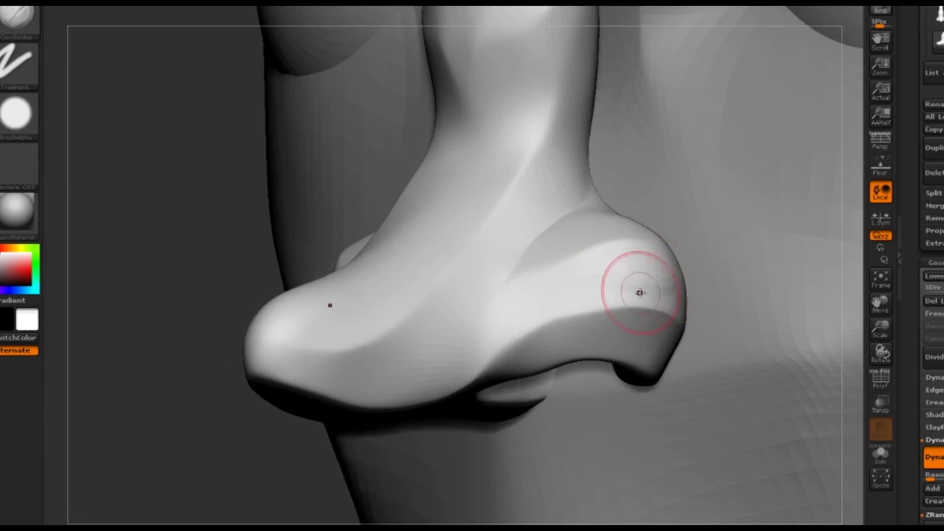
# Build up clay on the nostril wing and its crease, then smooth away the stroke marks.
pyautogui.moveTo(659, 314); pyautogui.dragTo(574, 340)
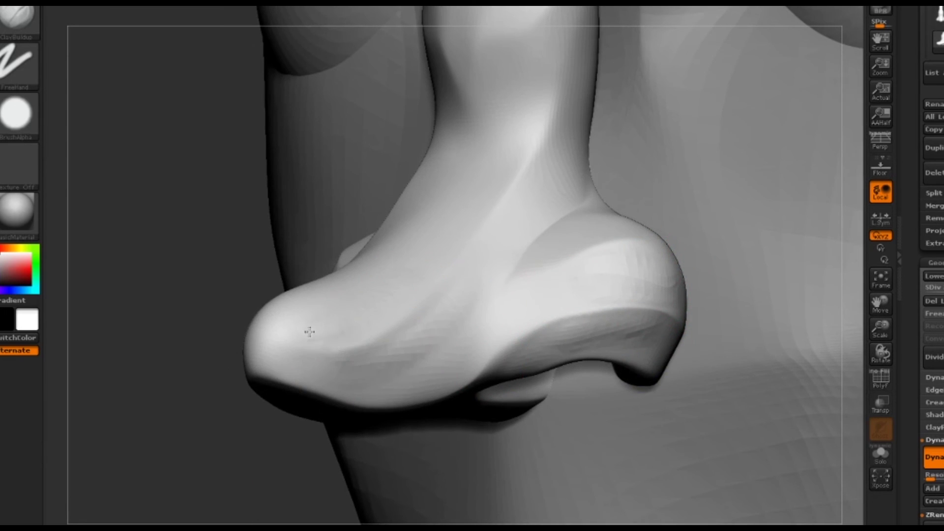
pyautogui.moveTo(310, 330)
pyautogui.mouseDown()
pyautogui.moveTo(413, 301)
pyautogui.moveTo(314, 372)
pyautogui.mouseUp()
pyautogui.moveTo(375, 360)
pyautogui.keyDown('shift'); pyautogui.mouseDown()
pyautogui.moveTo(452, 327)
pyautogui.moveTo(446, 369)
pyautogui.moveTo(457, 303)
pyautogui.moveTo(341, 385)
pyautogui.mouseUp(); pyautogui.keyUp('shift')
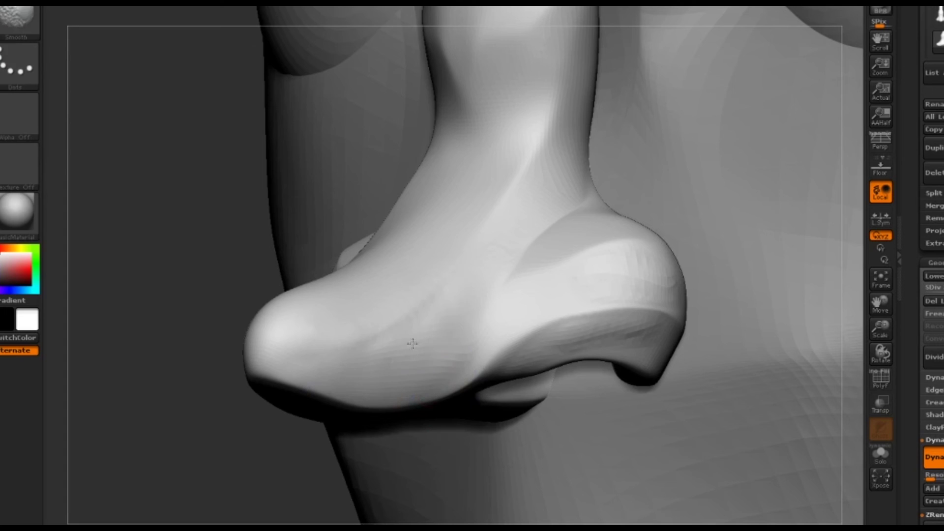
pyautogui.keyDown('shift'); pyautogui.moveTo(597, 290); pyautogui.dragTo(571, 339); pyautogui.keyUp('shift')
pyautogui.moveTo(505, 359); pyautogui.dragTo(265, 351)
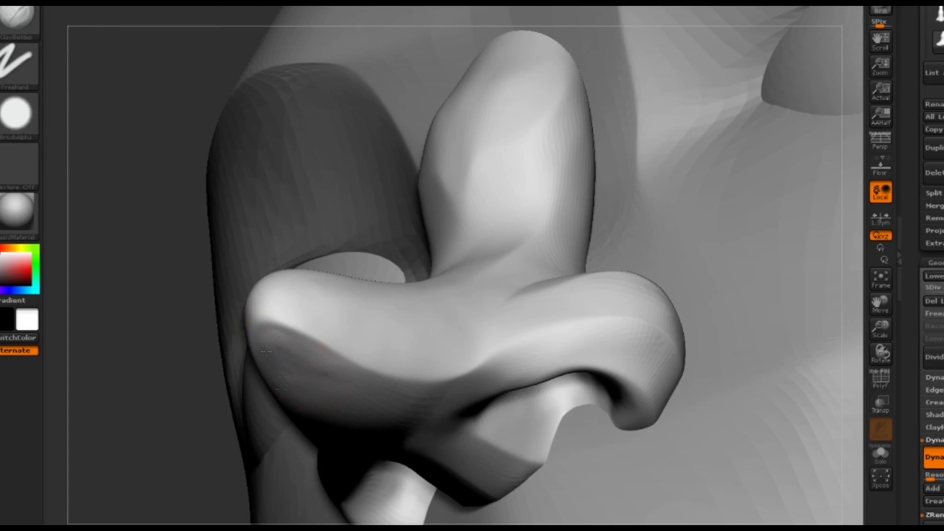
# Smooth the nose bridge and sculpt creases into the side of the nose.
pyautogui.moveTo(162, 374); pyautogui.dragTo(305, 211)
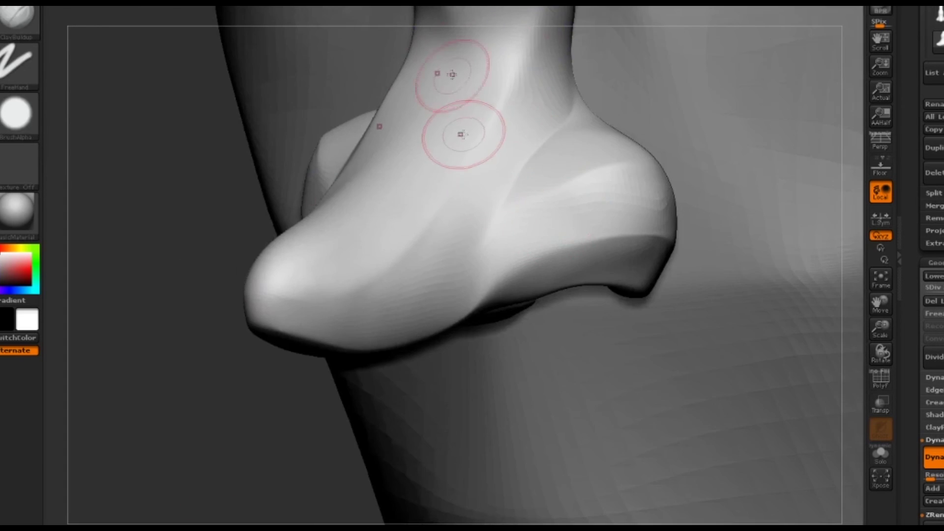
pyautogui.moveTo(459, 136)
pyautogui.keyDown('shift'); pyautogui.mouseDown()
pyautogui.moveTo(431, 74)
pyautogui.moveTo(516, 53)
pyautogui.moveTo(453, 178)
pyautogui.mouseUp(); pyautogui.keyUp('shift')
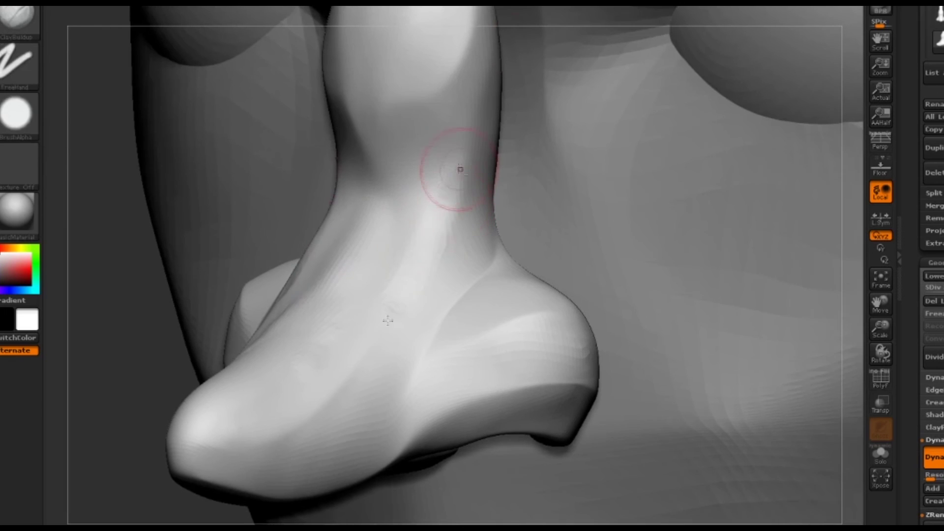
pyautogui.moveTo(480, 257); pyautogui.dragTo(484, 225)
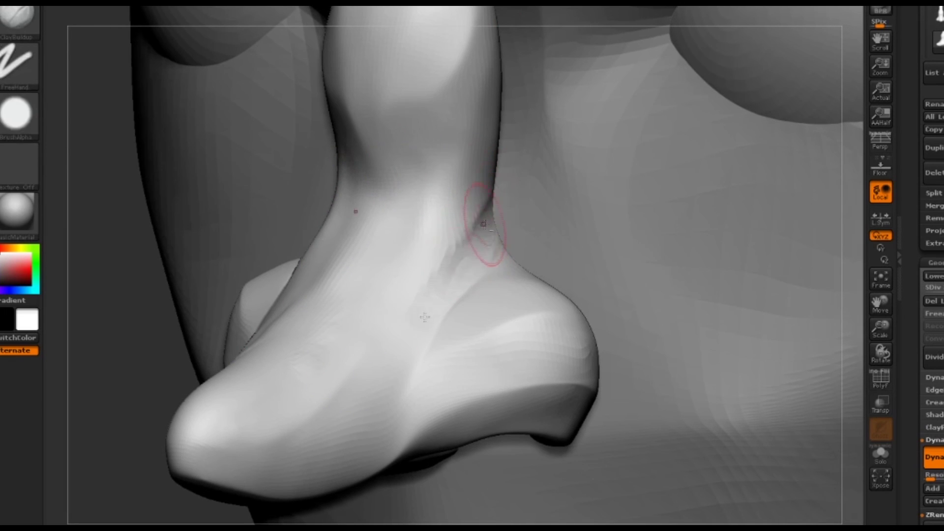
pyautogui.moveTo(496, 147)
pyautogui.mouseDown()
pyautogui.moveTo(478, 218)
pyautogui.moveTo(505, 280)
pyautogui.mouseUp()
pyautogui.moveTo(489, 369); pyautogui.dragTo(565, 359)
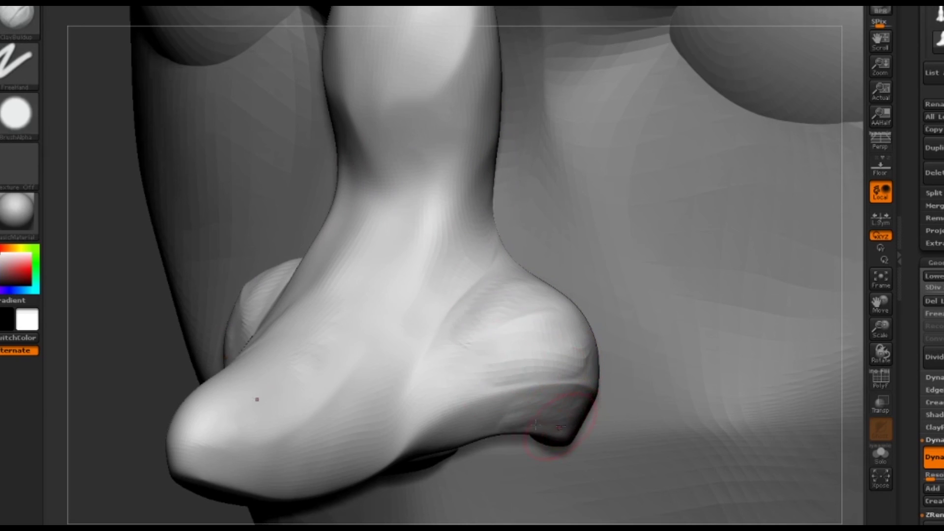
# Smooth the nostril underside, the side creases and both contours of the nose.
pyautogui.keyDown('shift'); pyautogui.moveTo(468, 433); pyautogui.dragTo(492, 432); pyautogui.keyUp('shift')
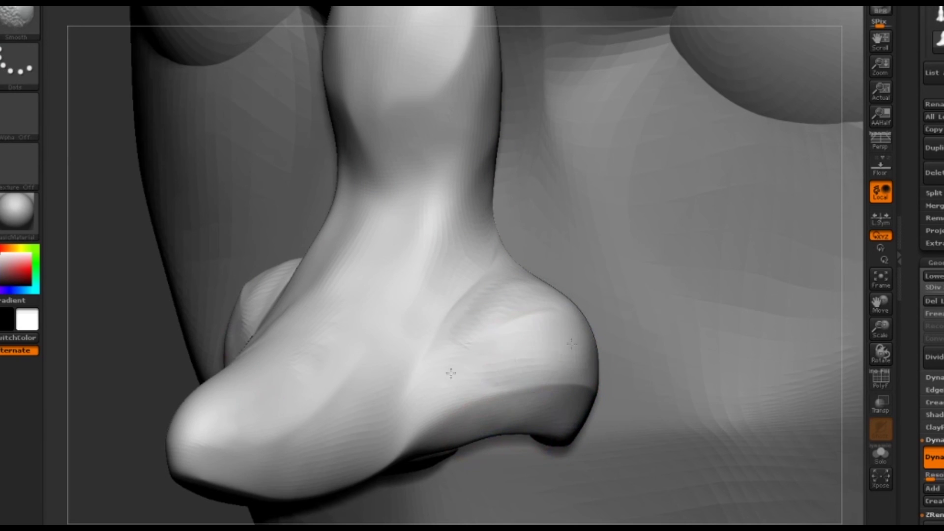
pyautogui.keyDown('shift'); pyautogui.moveTo(489, 211); pyautogui.dragTo(491, 246); pyautogui.keyUp('shift')
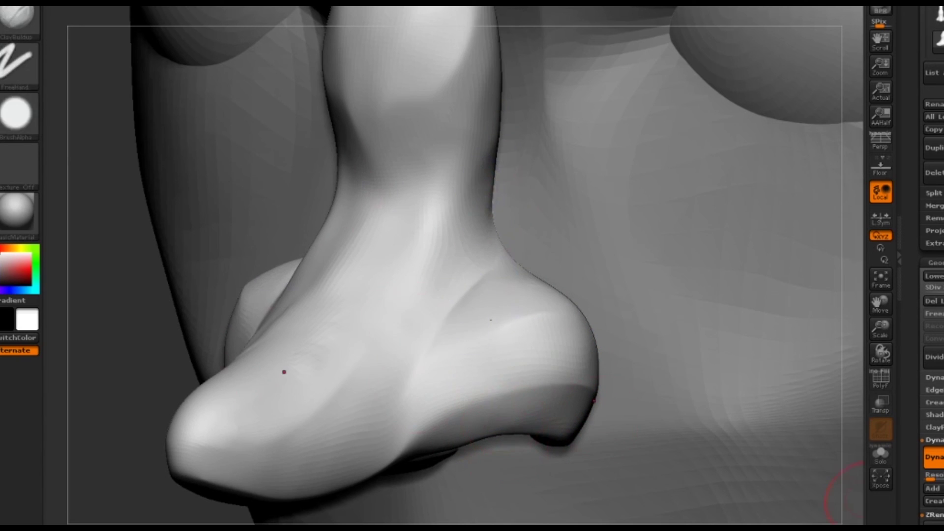
pyautogui.moveTo(480, 201)
pyautogui.keyDown('shift'); pyautogui.mouseDown()
pyautogui.moveTo(494, 295)
pyautogui.moveTo(485, 227)
pyautogui.mouseUp(); pyautogui.keyUp('shift')
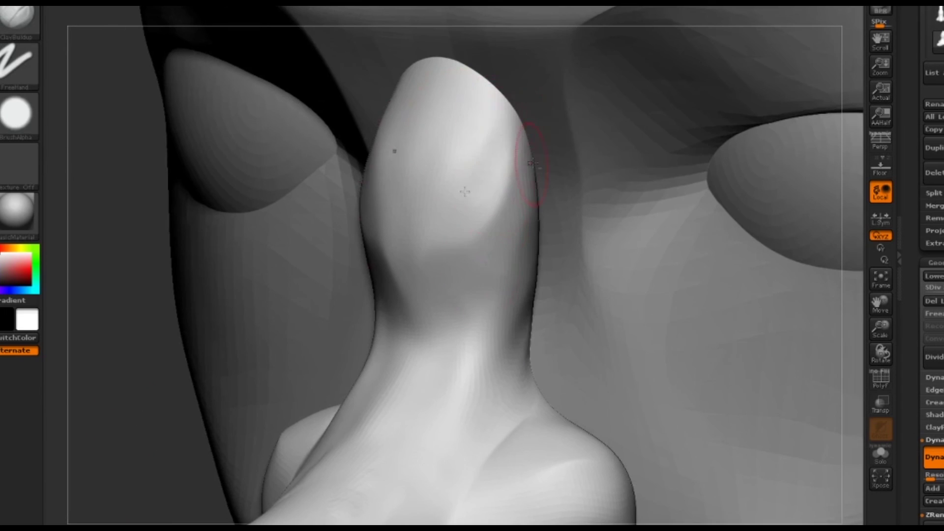
pyautogui.moveTo(531, 162)
pyautogui.mouseDown()
pyautogui.moveTo(511, 130)
pyautogui.moveTo(497, 265)
pyautogui.moveTo(541, 258)
pyautogui.moveTo(524, 344)
pyautogui.moveTo(511, 287)
pyautogui.mouseUp()
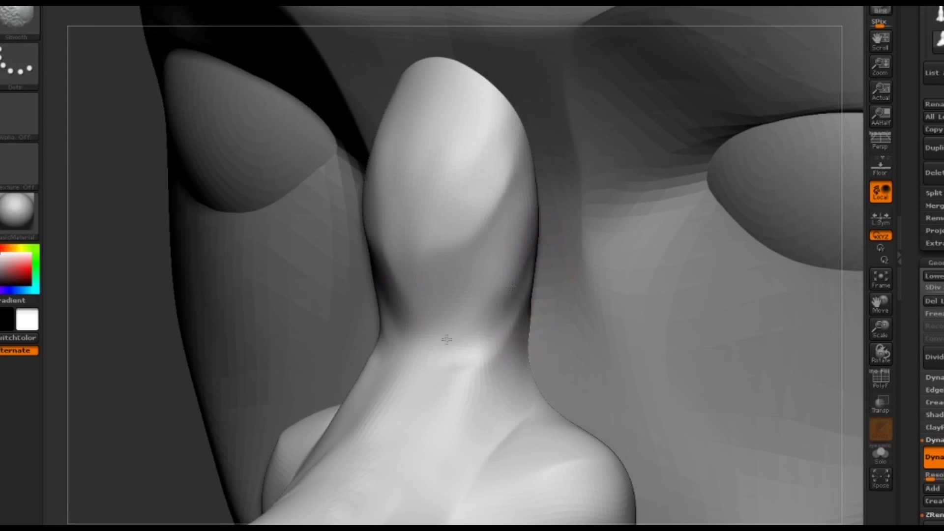
pyautogui.keyDown('alt'); pyautogui.moveTo(305, 400); pyautogui.dragTo(475, 410); pyautogui.keyUp('alt')
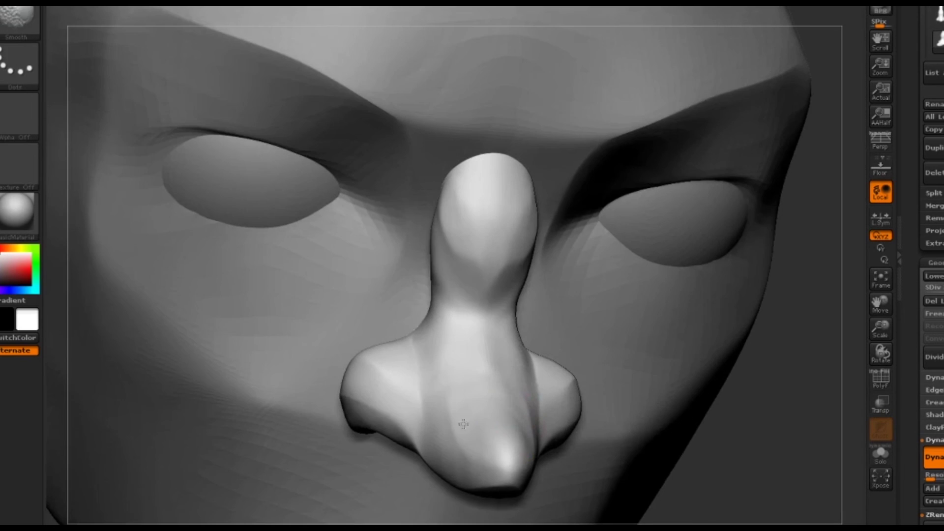
pyautogui.keyDown('shift'); pyautogui.moveTo(443, 291); pyautogui.dragTo(465, 301); pyautogui.keyUp('shift')
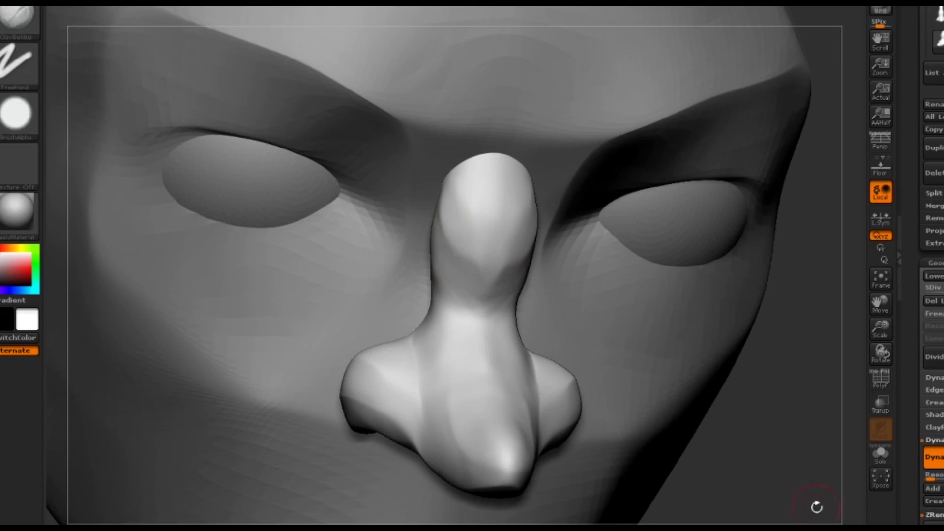
# Turn the head through side profile, front and three-quarter views to judge the nose.
pyautogui.moveTo(738, 511); pyautogui.dragTo(607, 512)
pyautogui.moveTo(475, 389); pyautogui.dragTo(474, 388)
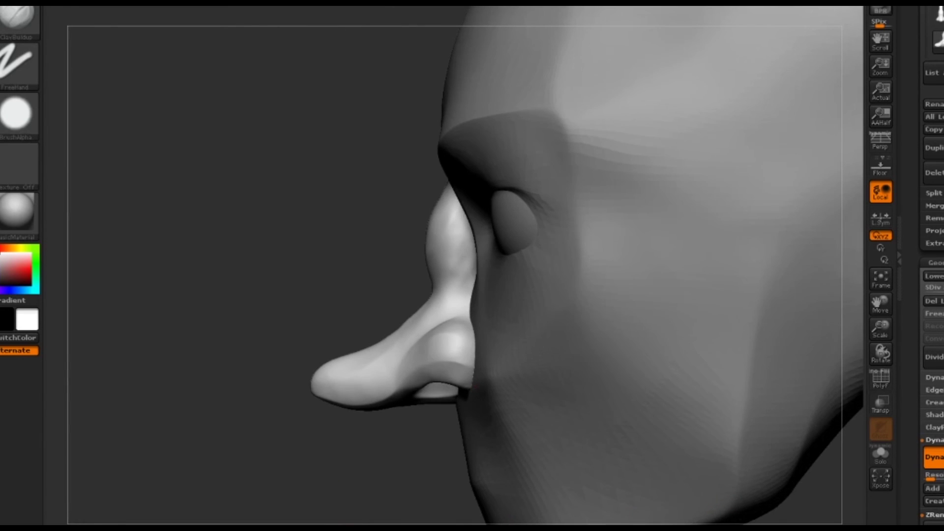
pyautogui.moveTo(663, 452)
pyautogui.mouseDown()
pyautogui.moveTo(664, 406)
pyautogui.moveTo(589, 459)
pyautogui.mouseUp()
pyautogui.moveTo(727, 275)
pyautogui.mouseDown()
pyautogui.moveTo(701, 284)
pyautogui.moveTo(656, 332)
pyautogui.mouseUp()
pyautogui.moveTo(910, 89); pyautogui.dragTo(907, 186)
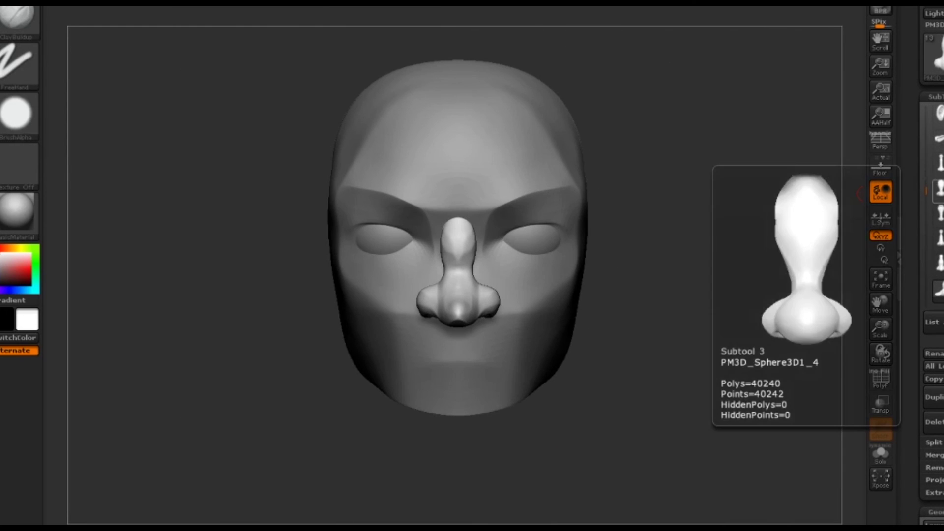
pyautogui.moveTo(764, 375)
pyautogui.mouseDown()
pyautogui.moveTo(697, 383)
pyautogui.moveTo(779, 438)
pyautogui.mouseUp()
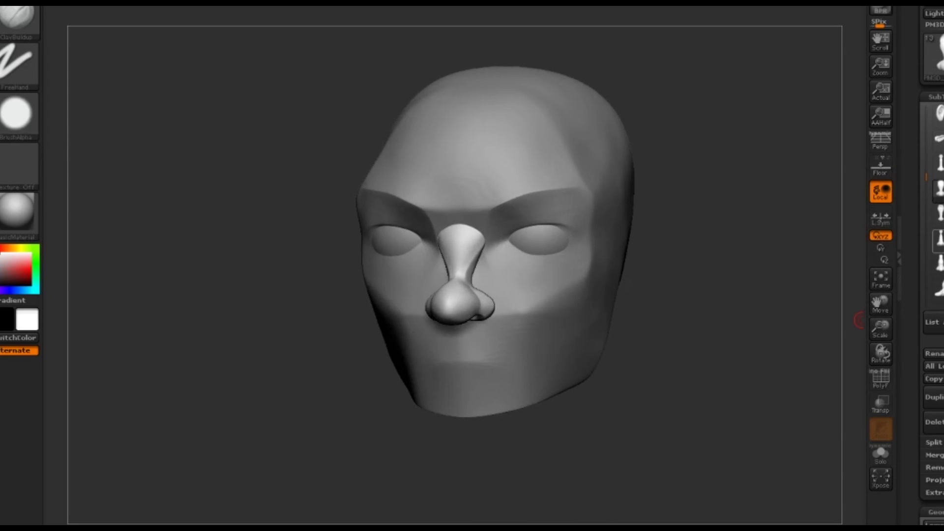
# Hide and show the nose subtools in turn, checking each from different angles.
pyautogui.click(938, 241)
pyautogui.moveTo(907, 332); pyautogui.dragTo(771, 405)
pyautogui.click(939, 240)
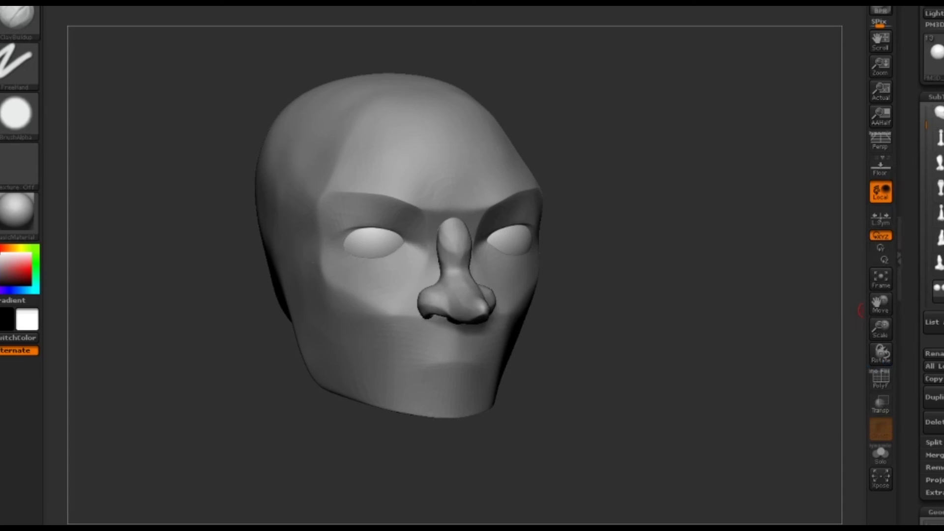
pyautogui.moveTo(731, 354); pyautogui.dragTo(748, 352)
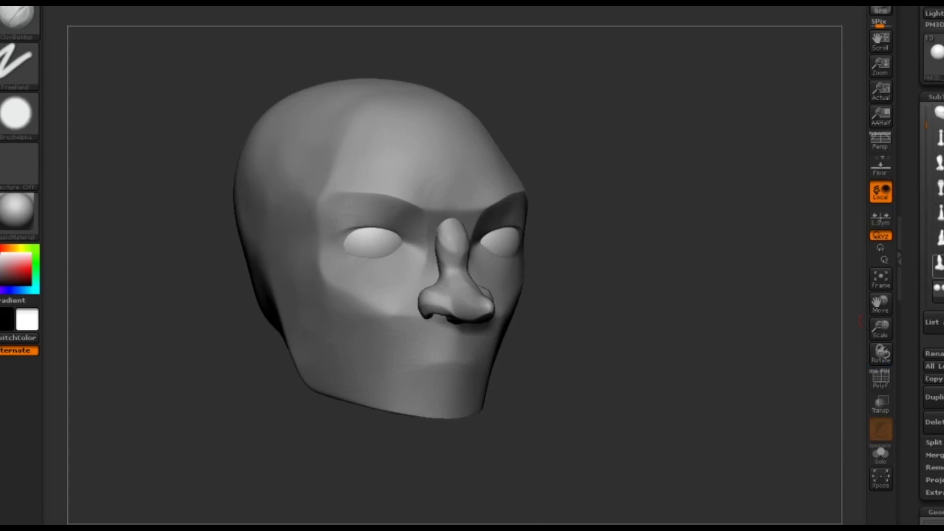
pyautogui.click(938, 241)
pyautogui.moveTo(747, 334)
pyautogui.mouseDown()
pyautogui.moveTo(792, 335)
pyautogui.moveTo(739, 336)
pyautogui.mouseUp()
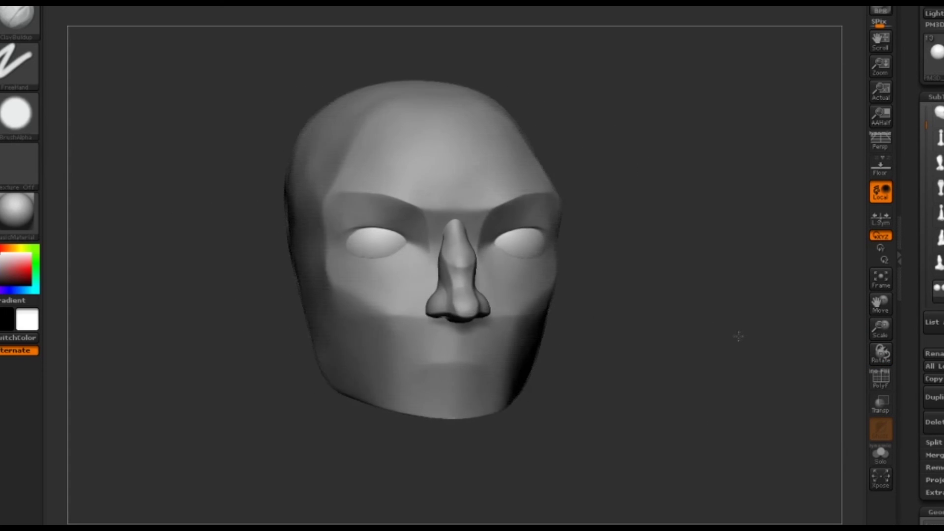
pyautogui.click(938, 213)
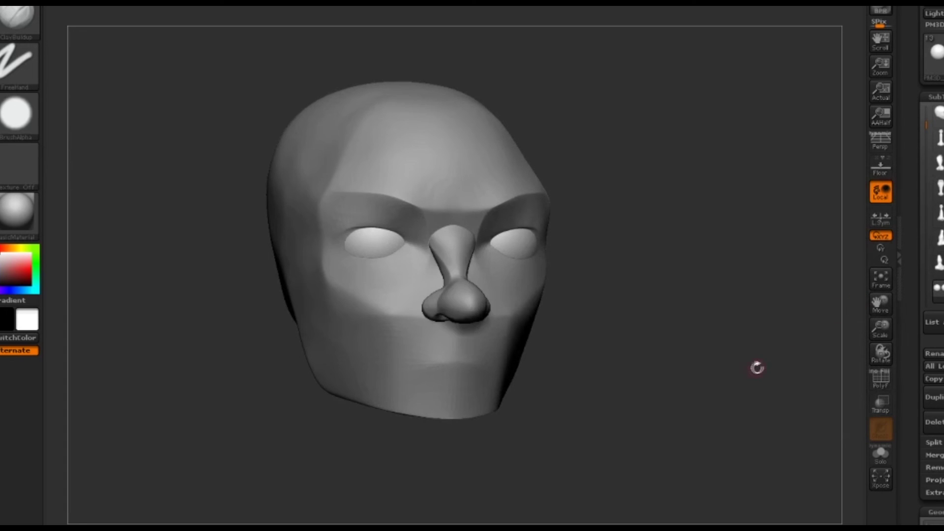
pyautogui.moveTo(757, 368)
pyautogui.mouseDown()
pyautogui.moveTo(797, 360)
pyautogui.moveTo(735, 366)
pyautogui.moveTo(770, 346)
pyautogui.mouseUp()
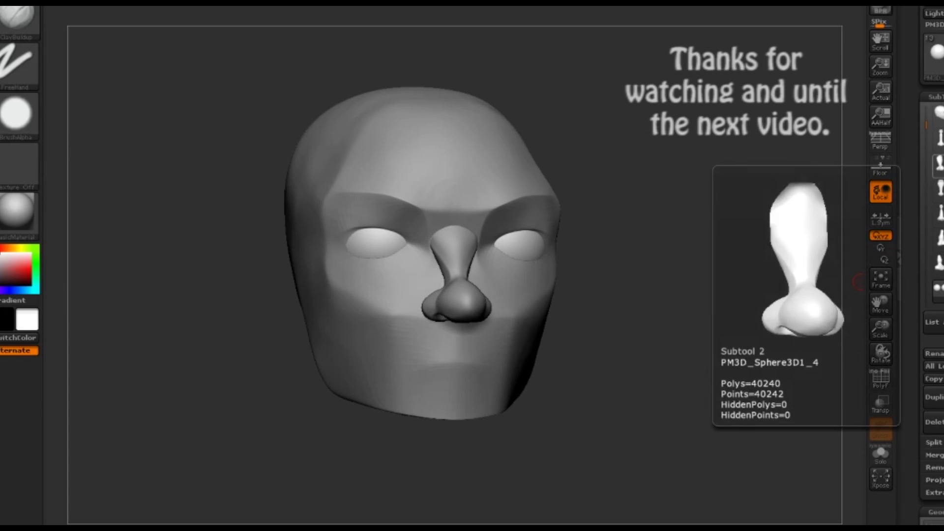
# Hide the current nose, select the smoother head and show a nose on it.
pyautogui.click(933, 129)
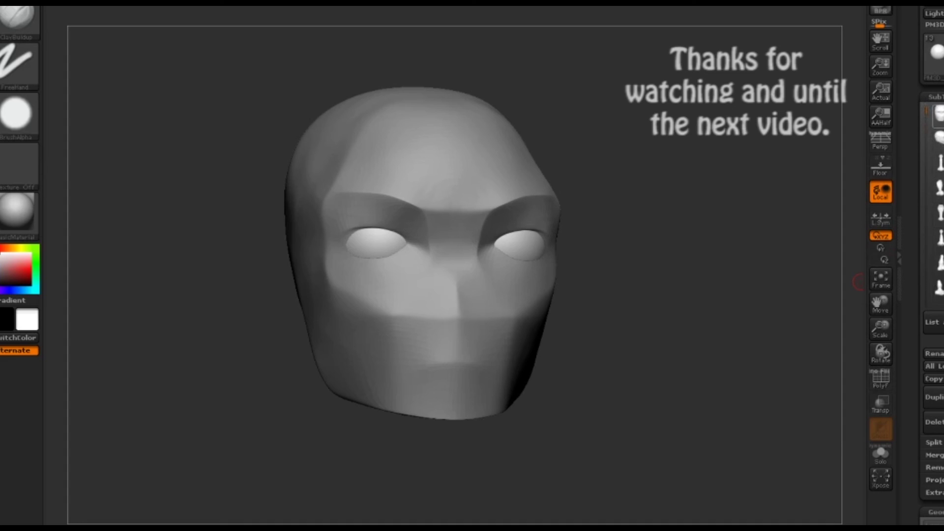
pyautogui.click(926, 111)
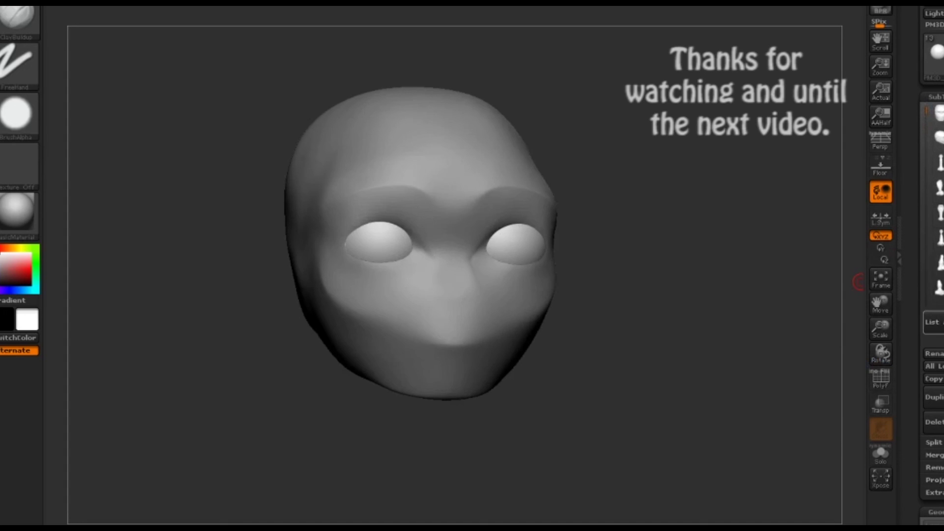
pyautogui.click(938, 186)
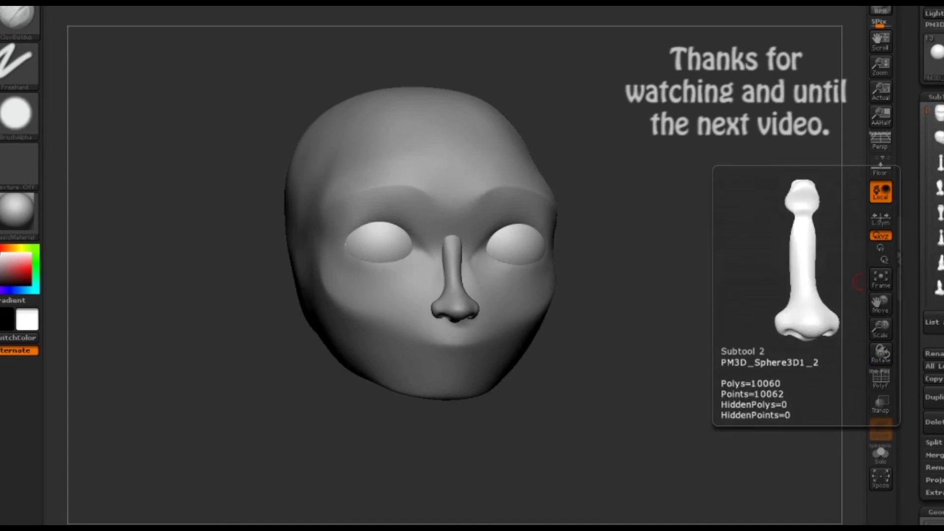
pyautogui.moveTo(765, 337); pyautogui.dragTo(789, 339)
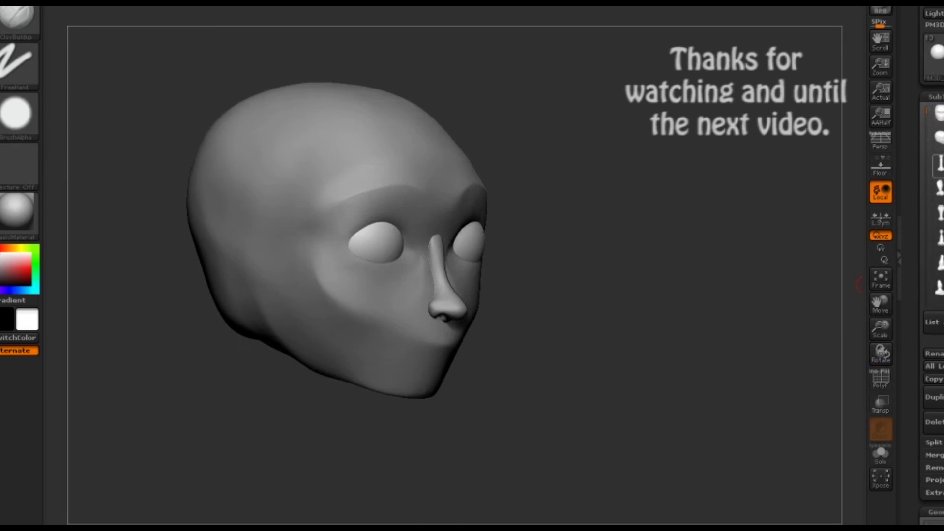
# Cycle through the remaining nose variants by toggling each subtool's visibility.
pyautogui.click(940, 188)
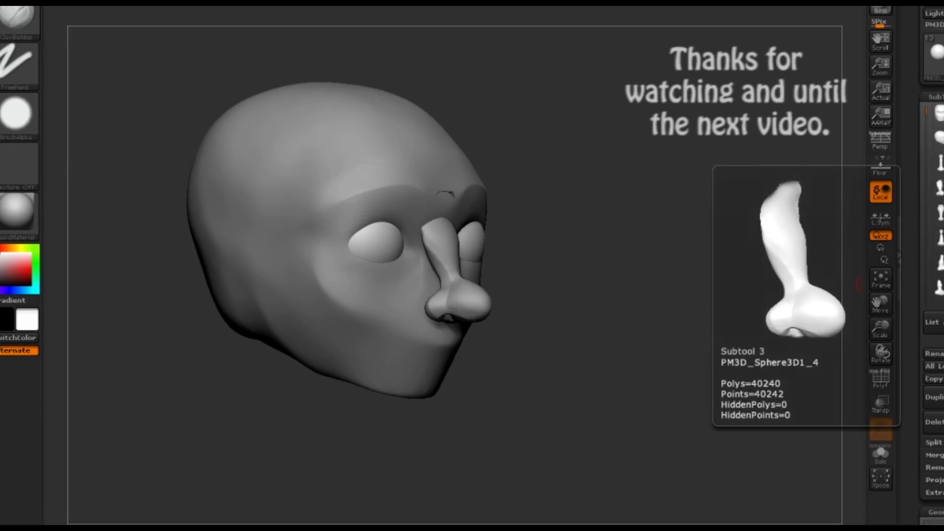
pyautogui.click(938, 214)
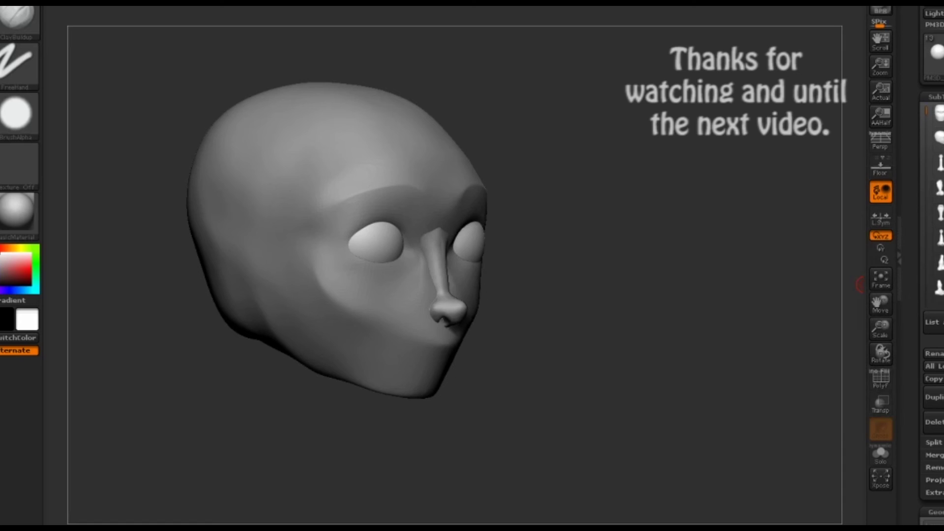
pyautogui.click(939, 238)
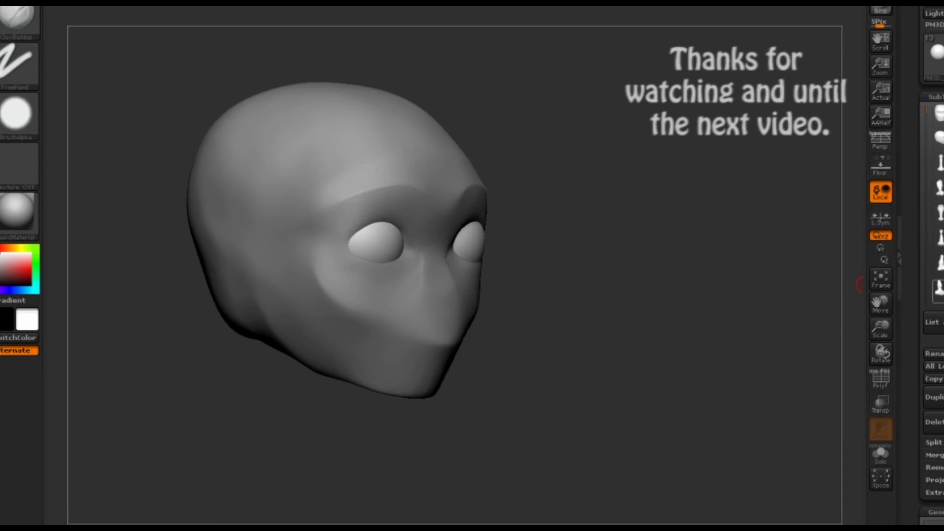
pyautogui.click(939, 288)
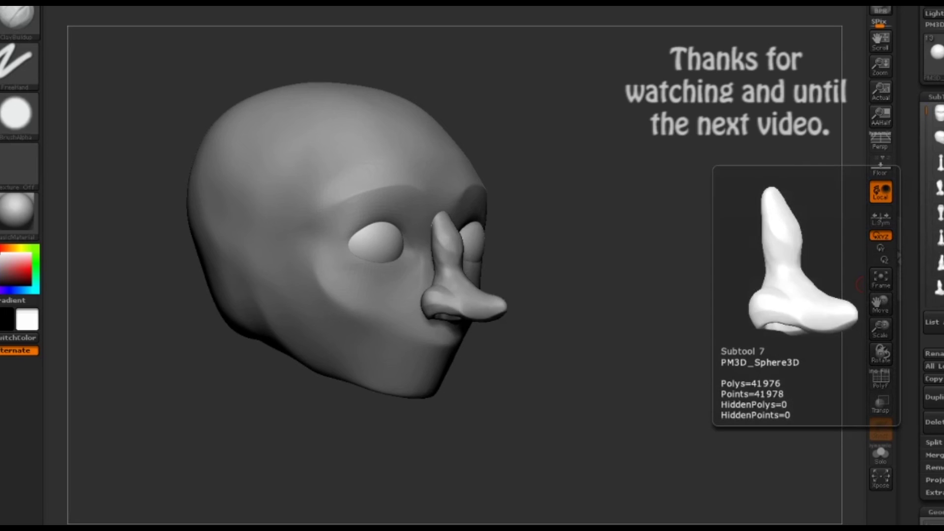
pyautogui.click(939, 288)
pyautogui.click(939, 263)
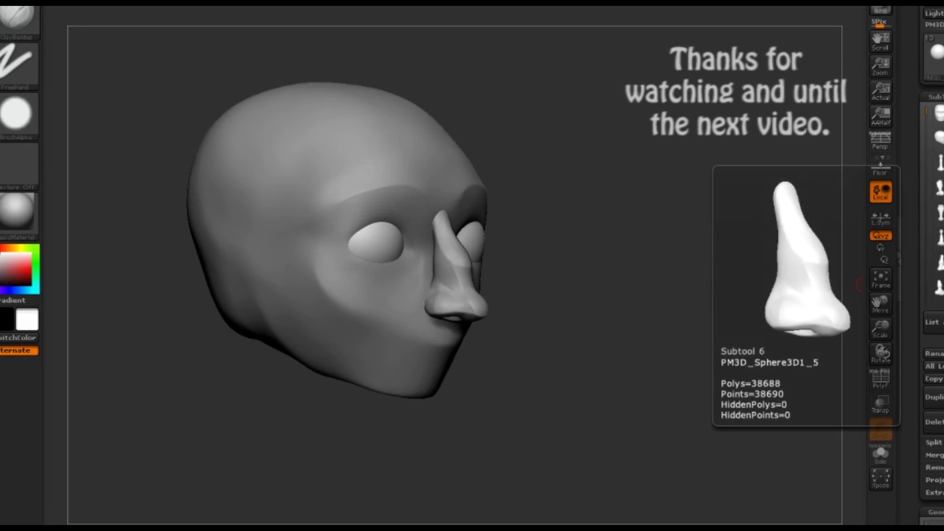